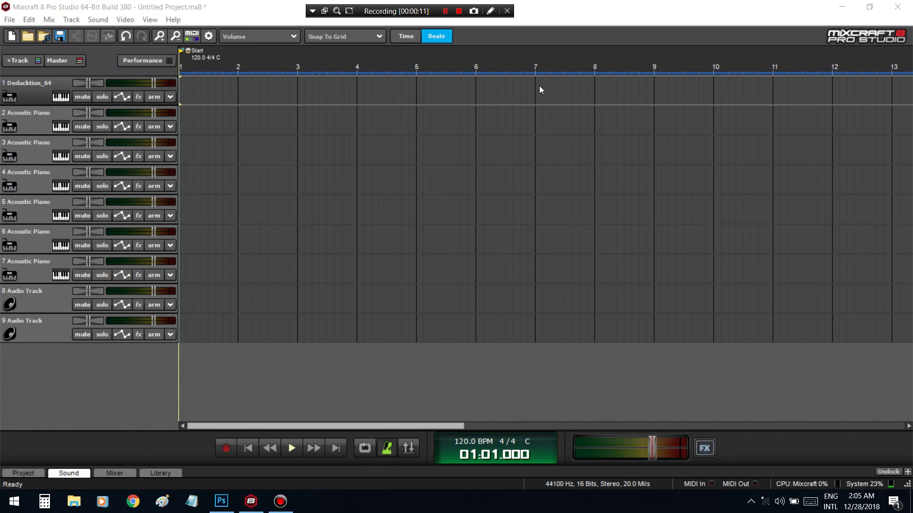
# Open the Deducktion_64 synth interface of track 1 to examine its oscillator, filter and envelope controls, then close it
pyautogui.click(61, 97)
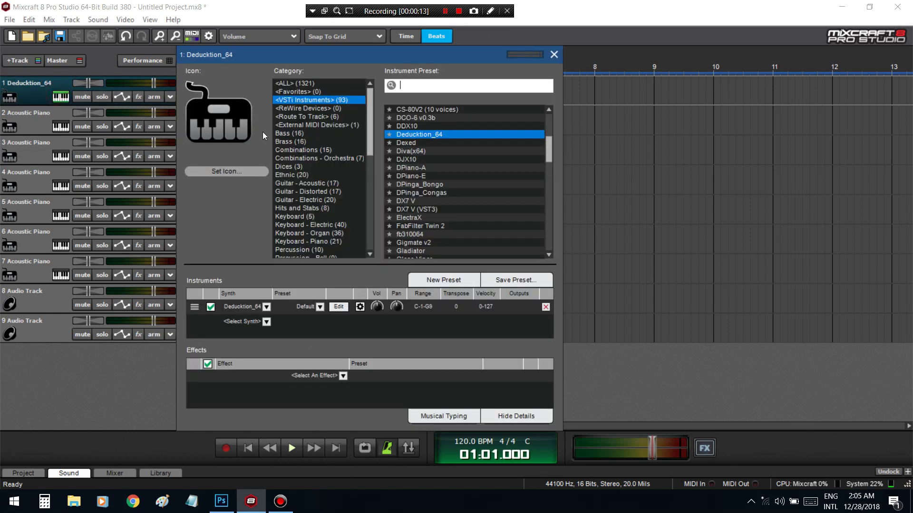
pyautogui.click(339, 308)
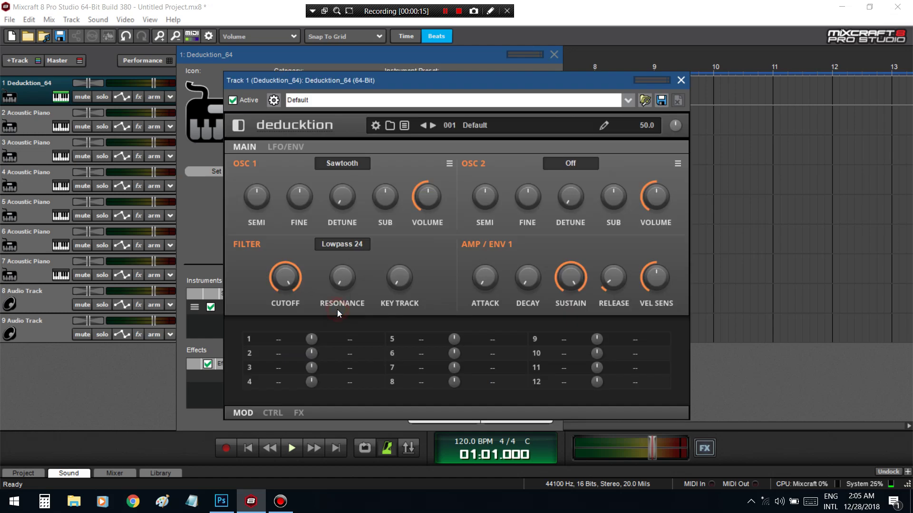
pyautogui.click(554, 53)
pyautogui.moveTo(444, 81); pyautogui.dragTo(470, 71)
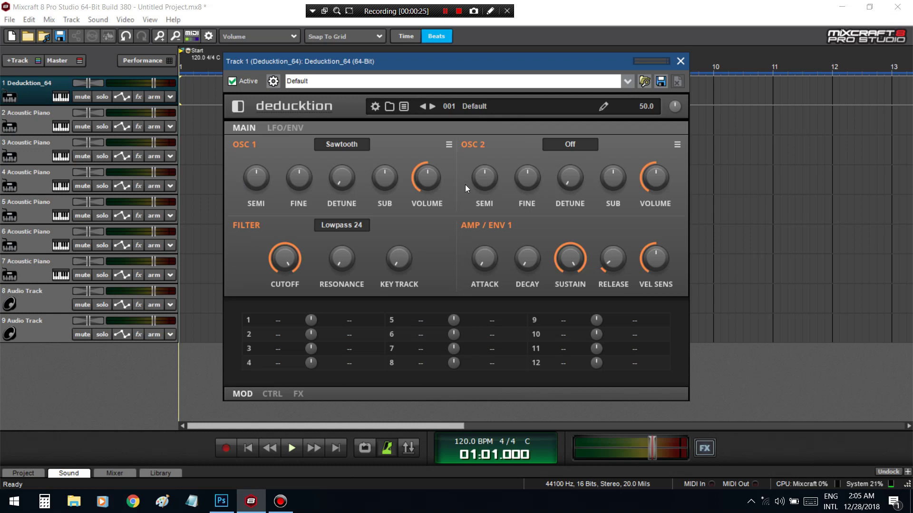
pyautogui.click(679, 62)
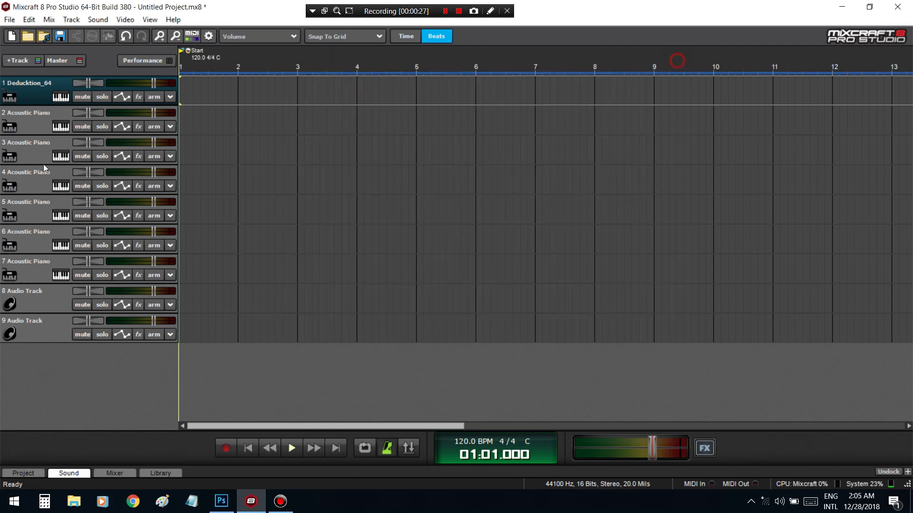
pyautogui.doubleClick(183, 88)
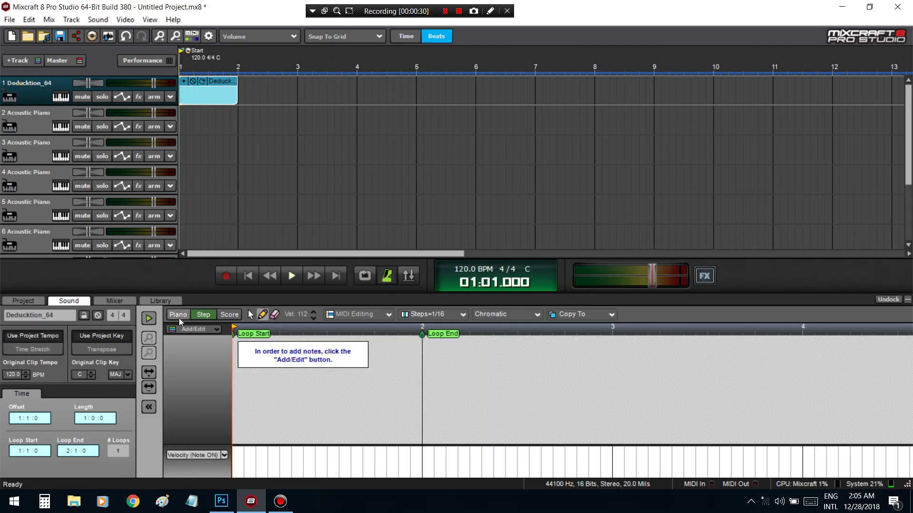
pyautogui.press('Delete')
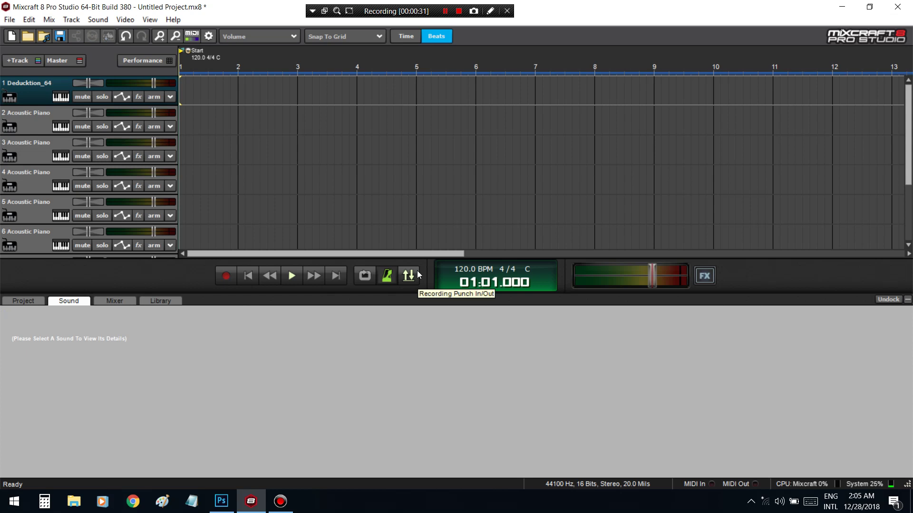
pyautogui.click(907, 299)
# Show the Musical Typing keyboard, arm the Acoustic Piano on track 2 and test its sound with a few notes
pyautogui.hotkey('ctrl', 'k')
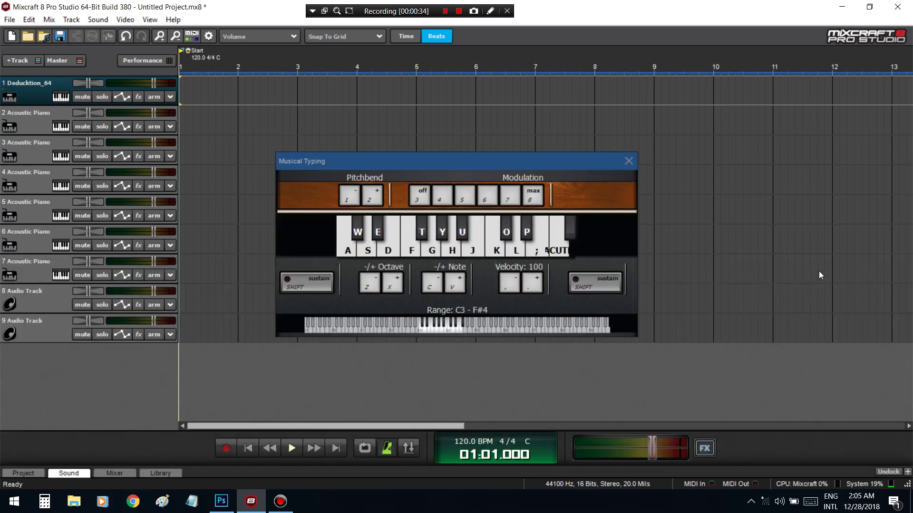
pyautogui.click(163, 134)
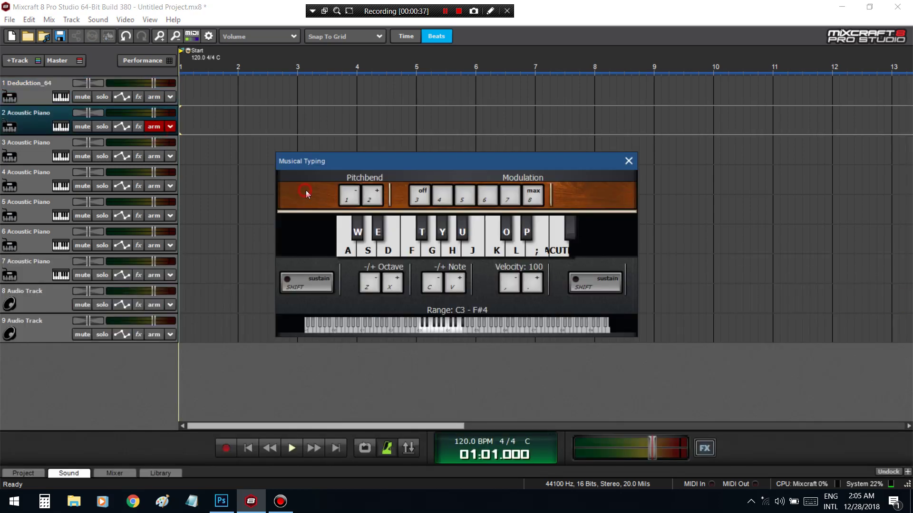
pyautogui.press('t')
pyautogui.press('a')
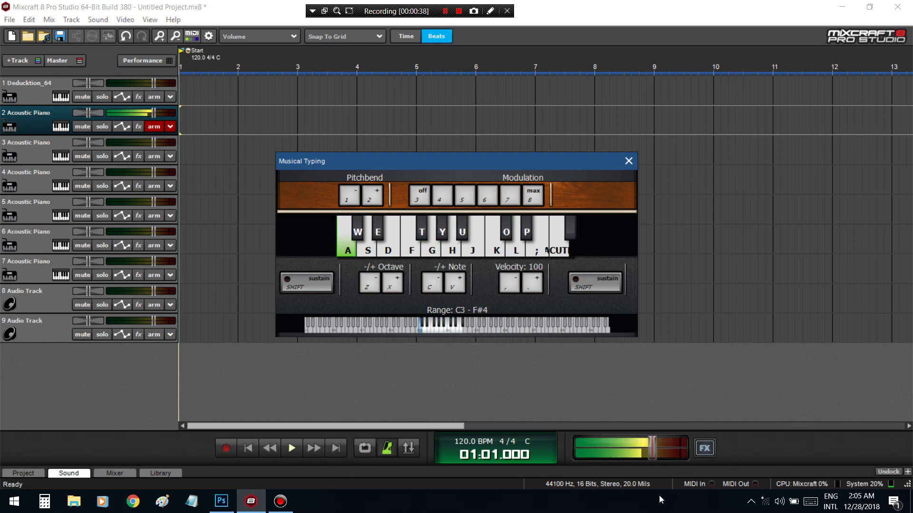
pyautogui.press('a')
pyautogui.click(778, 501)
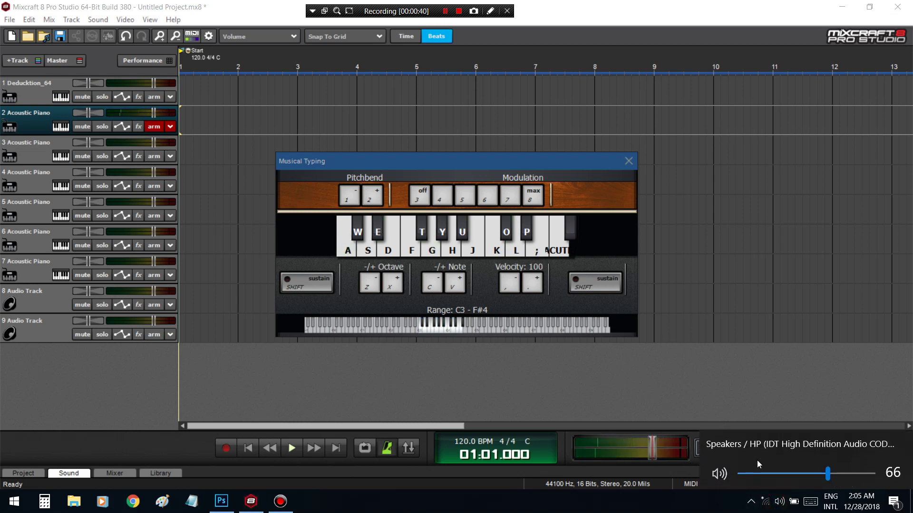
pyautogui.click(292, 216)
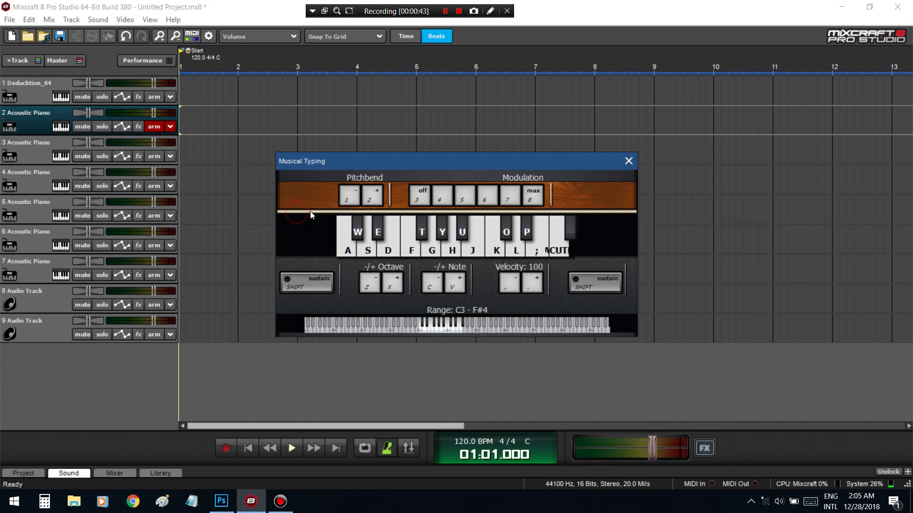
# Audition melody ideas on track 2's Acoustic Piano in the C3 - F#4 range without recording
pyautogui.press('g')
pyautogui.press('e')
pyautogui.press('u')
pyautogui.press('e')
pyautogui.press('u')
pyautogui.press('g')
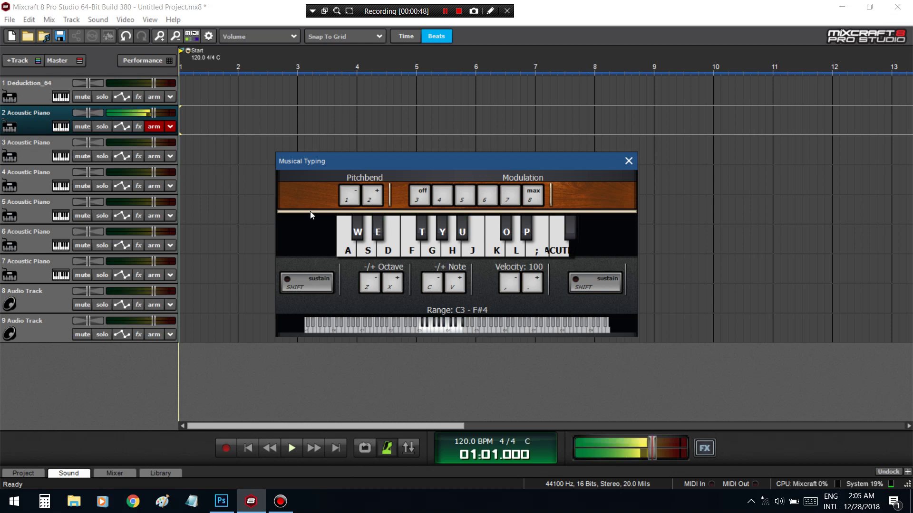
pyautogui.press('u')
pyautogui.press('e')
pyautogui.press('e')
pyautogui.press('o')
pyautogui.press('y')
pyautogui.press('e')
pyautogui.press('o')
pyautogui.press('y')
pyautogui.press('f')
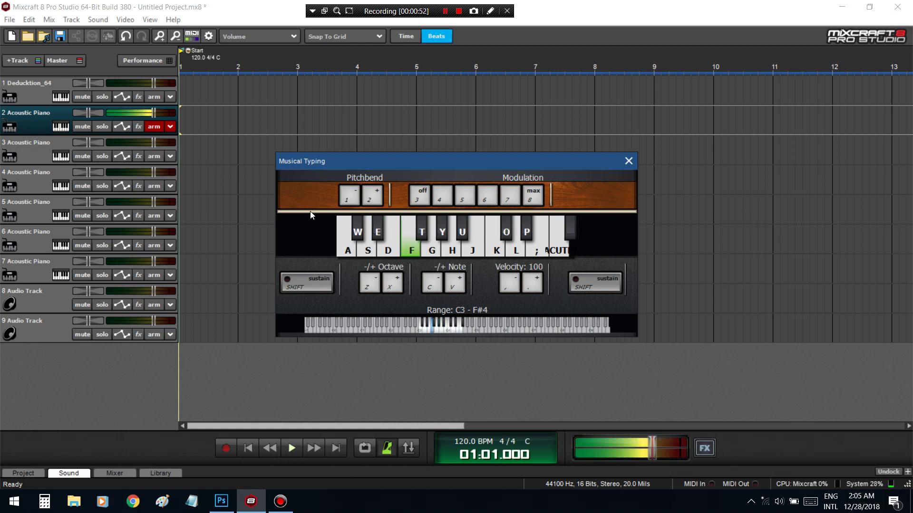
pyautogui.press('s')
pyautogui.press('e')
# Raise the Musical Typing keyboard by one octave and five semitones to the F4 - B5 range
pyautogui.press('x')
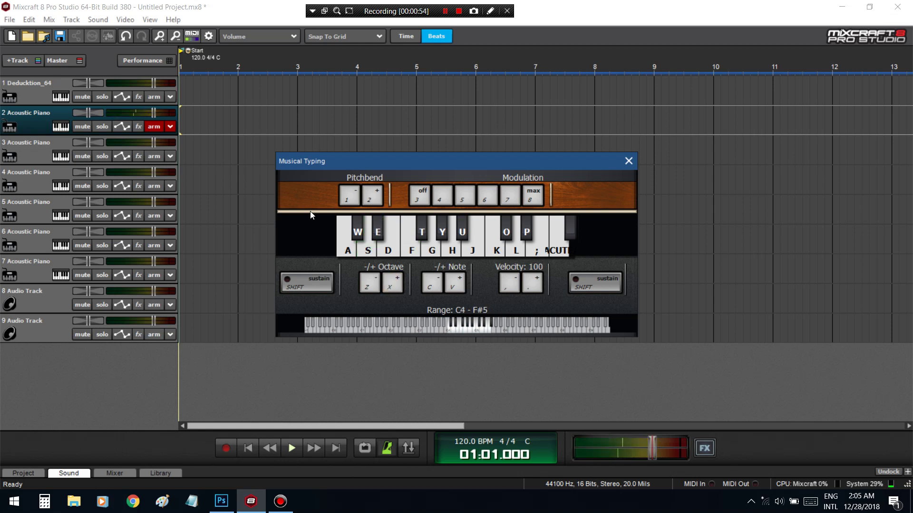
pyautogui.press('v')
pyautogui.press('v')
pyautogui.press('v')
pyautogui.press('v')
pyautogui.press('v')
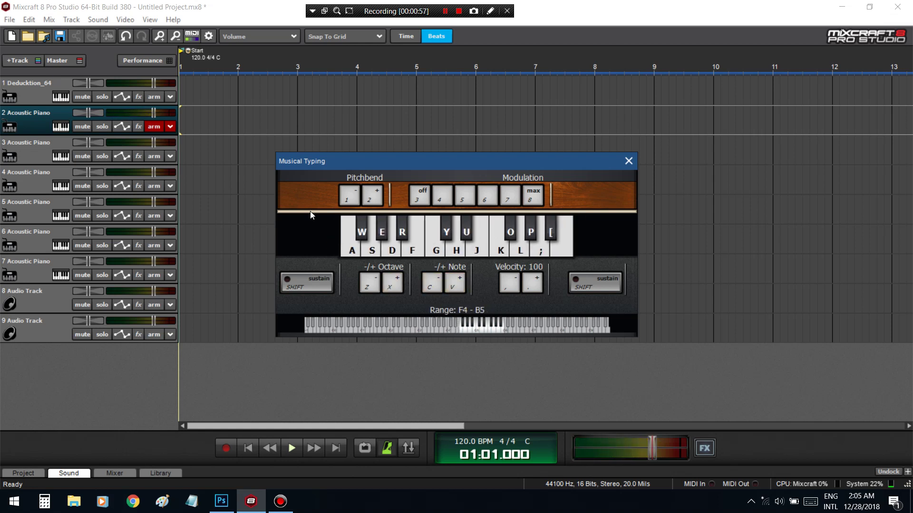
# Rehearse melody variations on track 2's Acoustic Piano in the F4 - B5 range without recording
pyautogui.press('a')
pyautogui.press('e')
pyautogui.press('y')
pyautogui.press('g')
pyautogui.press('e')
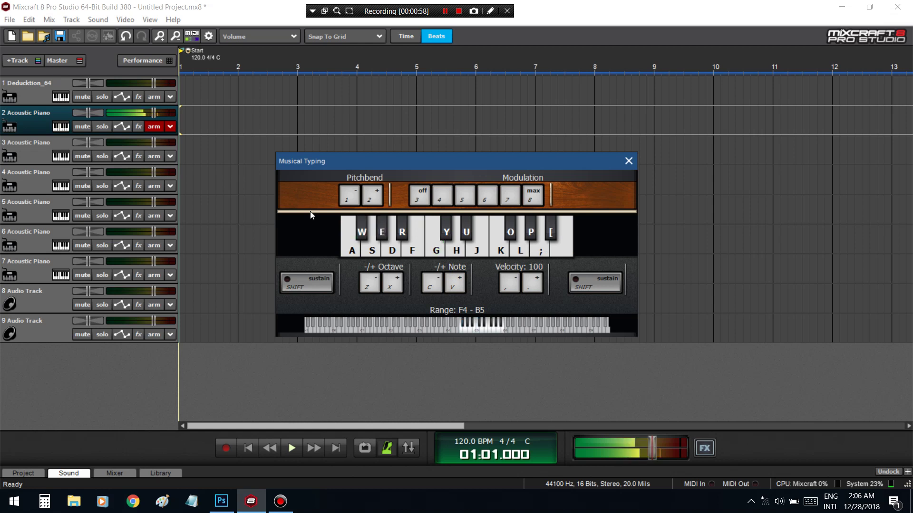
pyautogui.press('a')
pyautogui.press('e')
pyautogui.press('y')
pyautogui.press('g')
pyautogui.press('a')
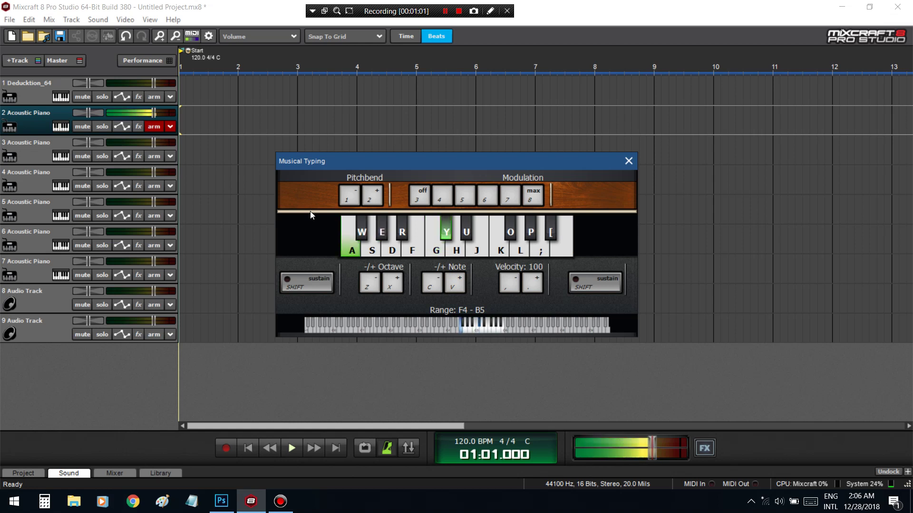
pyautogui.press('e')
pyautogui.press('y')
pyautogui.press('a')
pyautogui.press('a')
pyautogui.press('e')
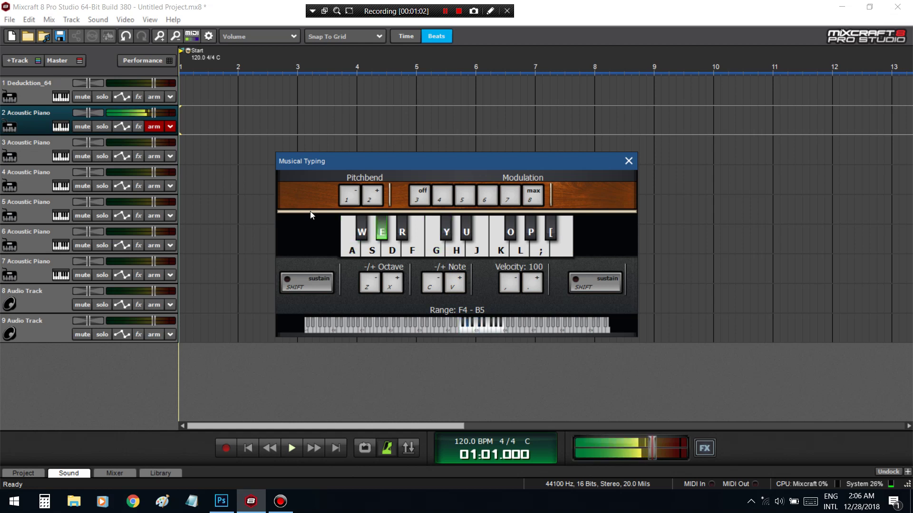
pyautogui.press('y')
pyautogui.press('a')
pyautogui.press('e')
pyautogui.press('a')
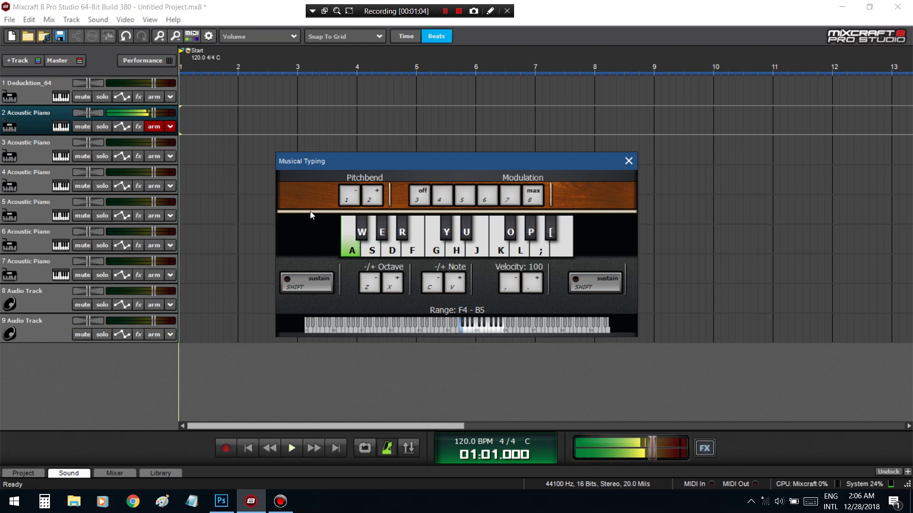
pyautogui.press('e')
pyautogui.press('y')
pyautogui.press('g')
pyautogui.press('s')
pyautogui.press('u')
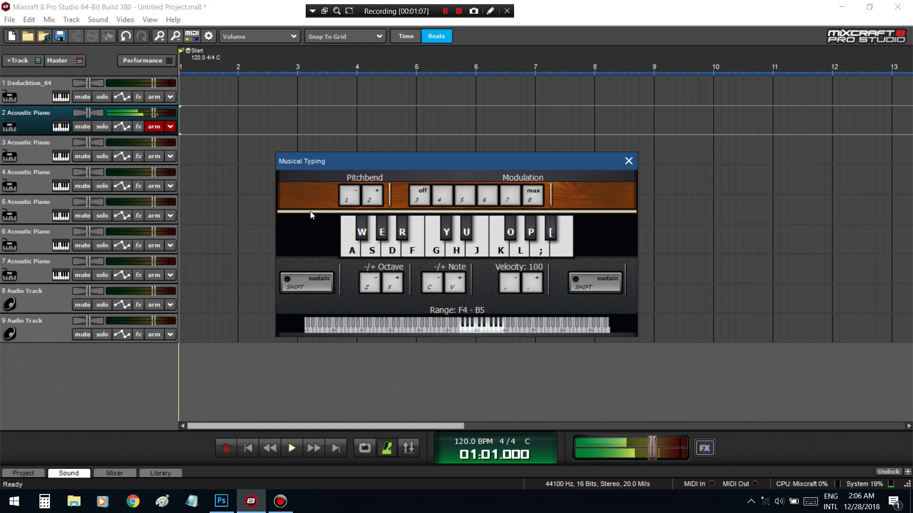
pyautogui.press('a')
pyautogui.press('e')
pyautogui.press('y')
pyautogui.press('g')
pyautogui.press('s')
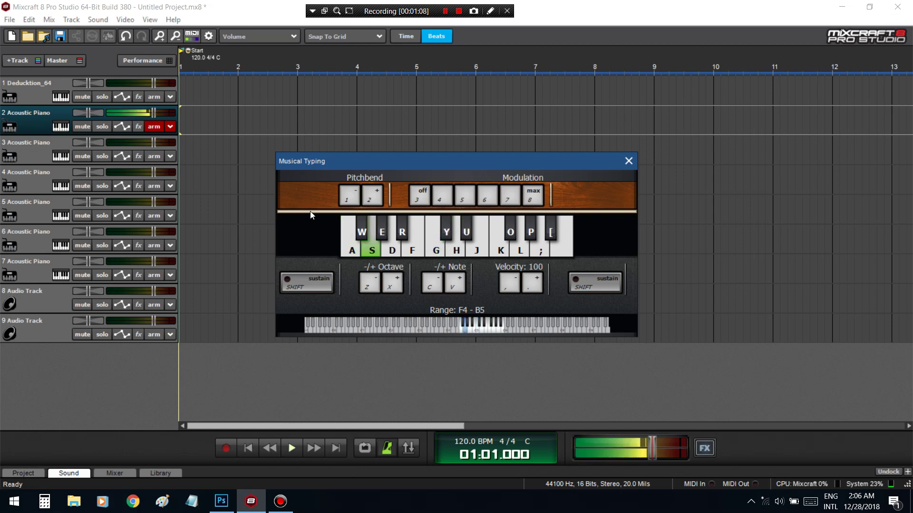
pyautogui.press('y')
pyautogui.press('u')
pyautogui.press('y')
pyautogui.press('a')
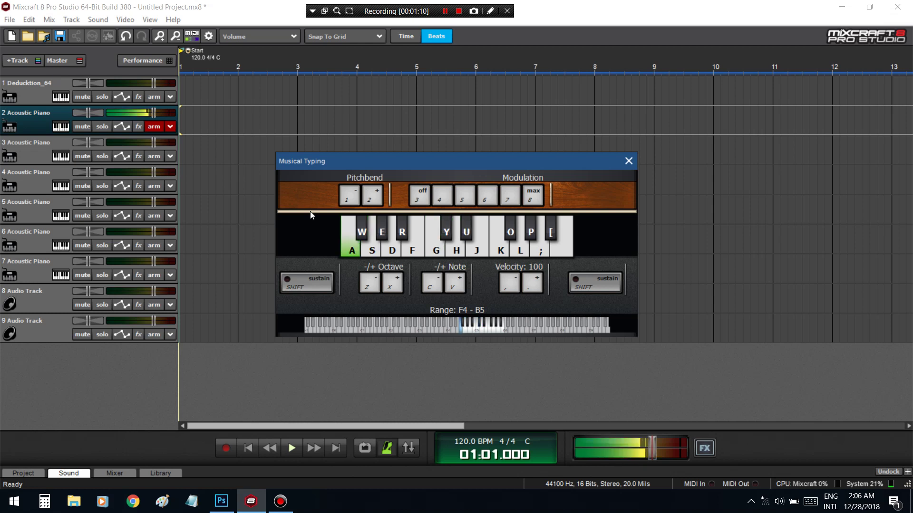
pyautogui.press('y')
pyautogui.press('a')
pyautogui.press('g')
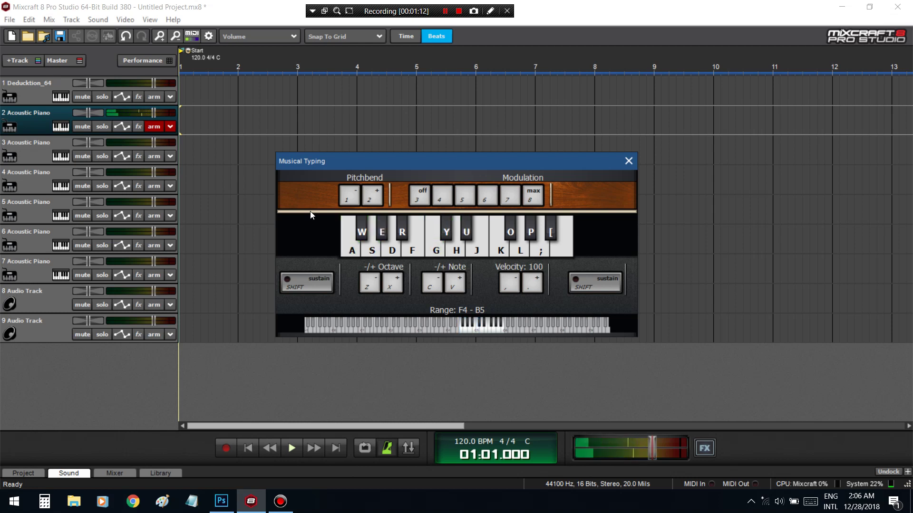
pyautogui.press('a')
pyautogui.press('e')
pyautogui.press('a')
pyautogui.press('e')
pyautogui.press('y')
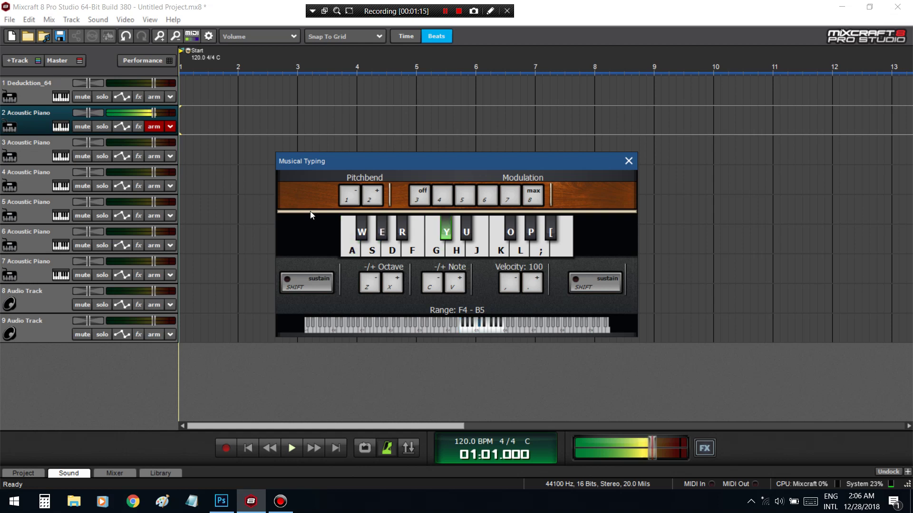
pyautogui.press('g')
pyautogui.press('s')
pyautogui.press('u')
pyautogui.press('y')
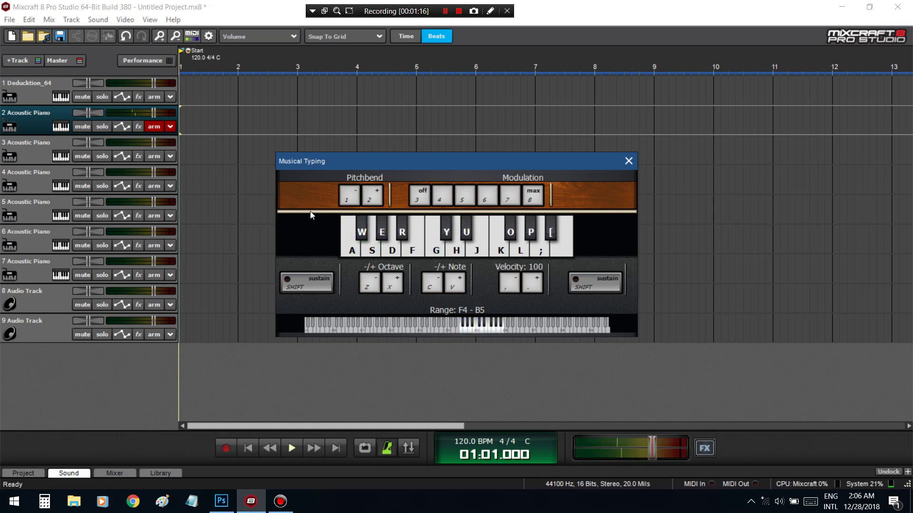
pyautogui.press('u')
pyautogui.press('g')
pyautogui.press('y')
pyautogui.press('a')
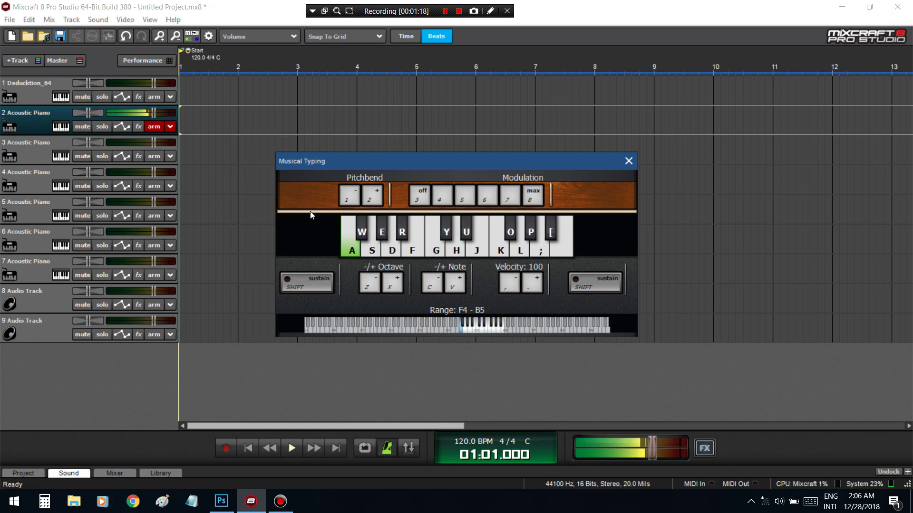
pyautogui.press('y')
pyautogui.press('a')
pyautogui.press('e')
pyautogui.press('g')
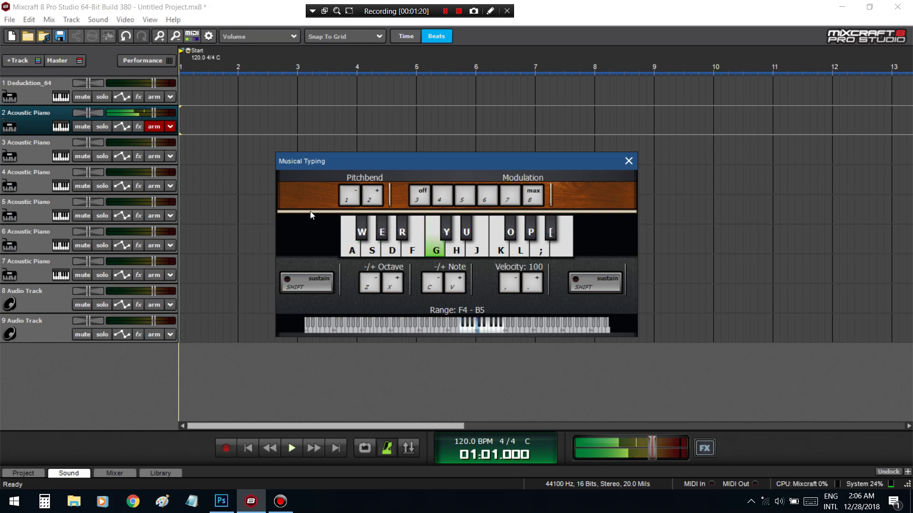
pyautogui.press('a')
pyautogui.press('e')
pyautogui.press('y')
pyautogui.press('g')
pyautogui.press('s')
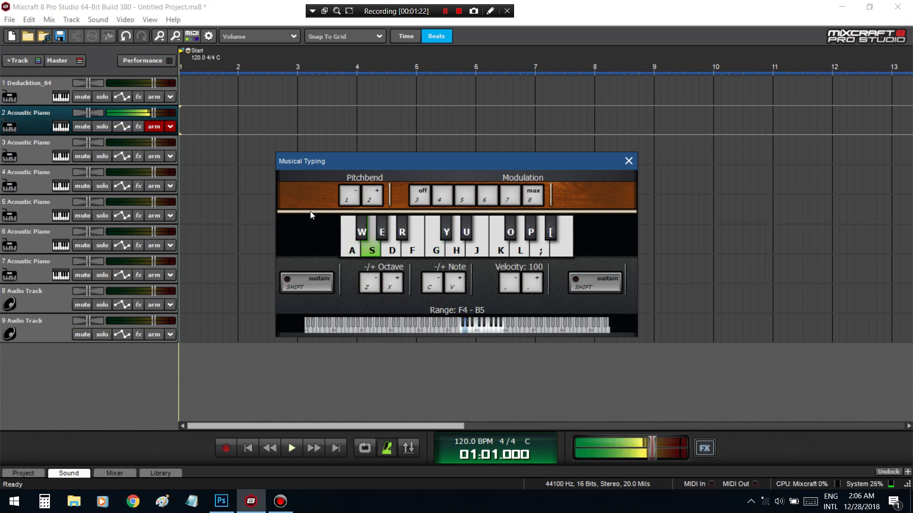
pyautogui.press('u')
pyautogui.press('y')
pyautogui.press('s')
pyautogui.press('s')
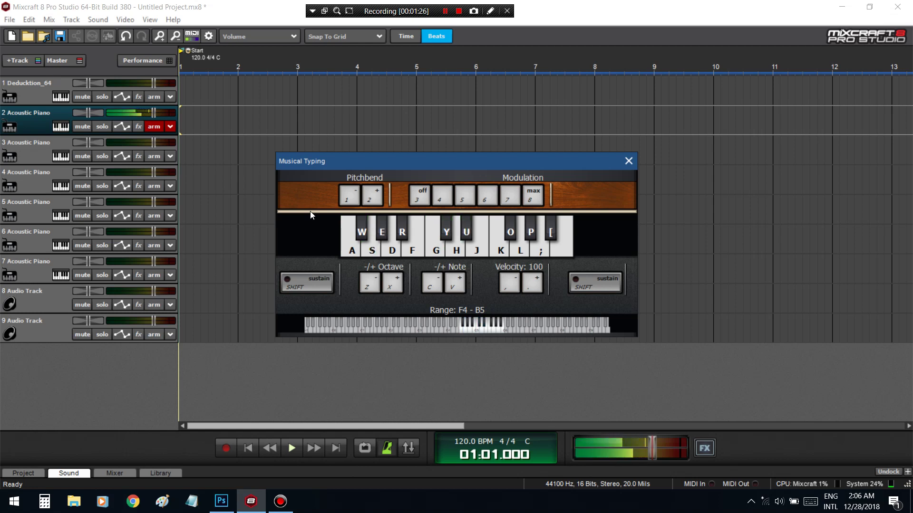
pyautogui.press('g')
pyautogui.press('y')
pyautogui.press('r')
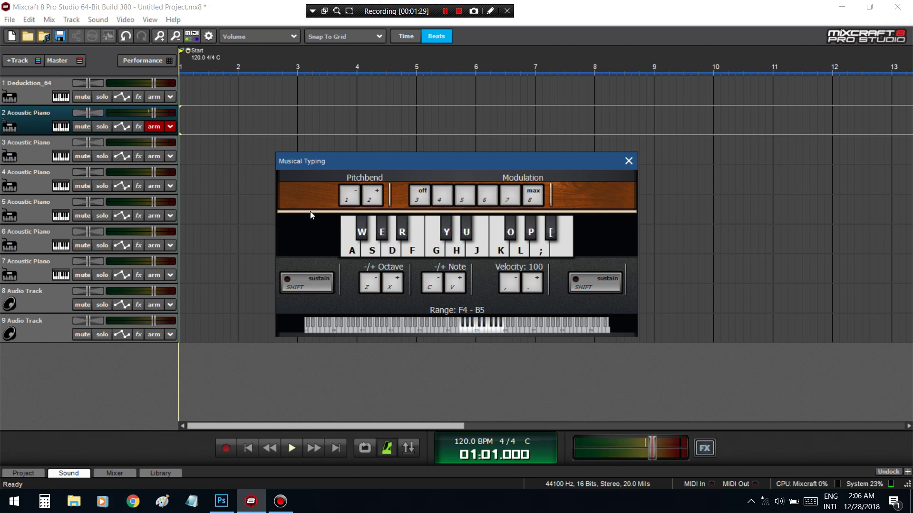
# Stop the recording started at the wrong tempo and set the project tempo to 90 BPM
pyautogui.click(224, 452)
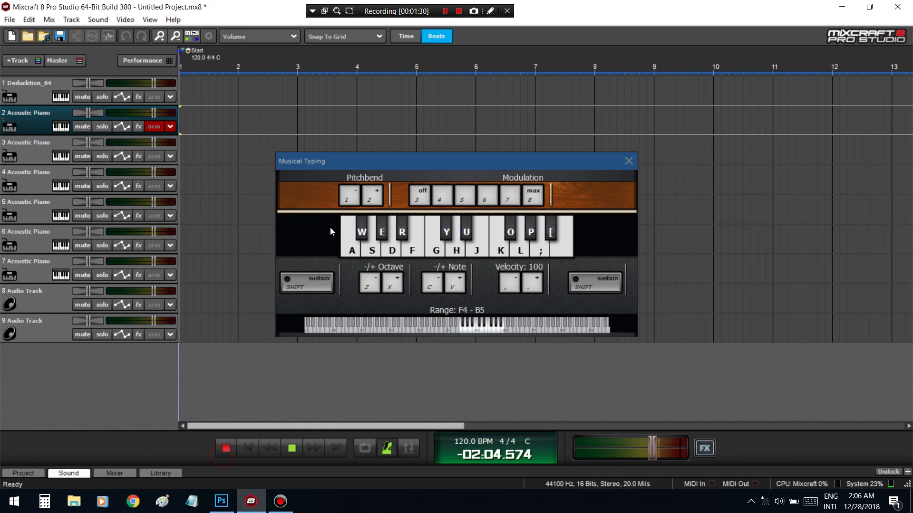
pyautogui.press('space')
pyautogui.doubleClick(464, 442)
pyautogui.write('9')
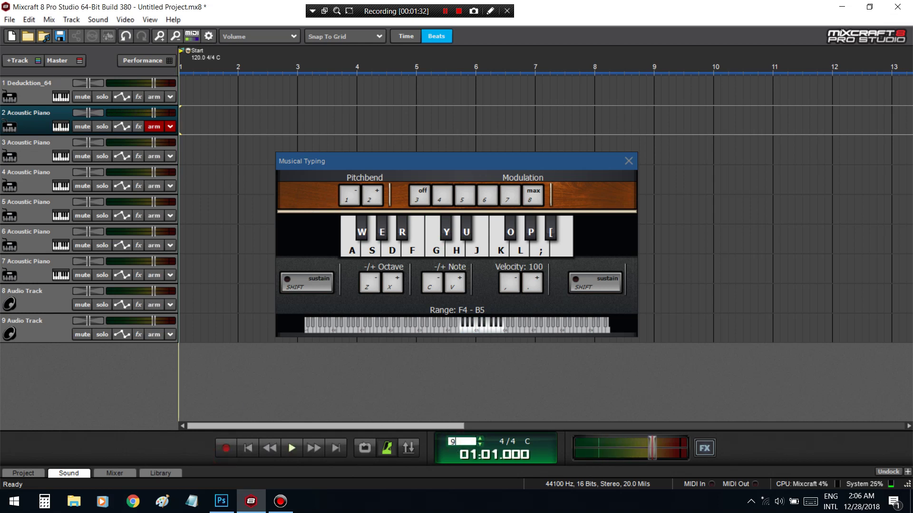
pyautogui.write('0')
pyautogui.press('Return')
# Record a melody of about one bar on track 2's Acoustic Piano from the project start, using the Musical Typing keyboard
pyautogui.click(223, 448)
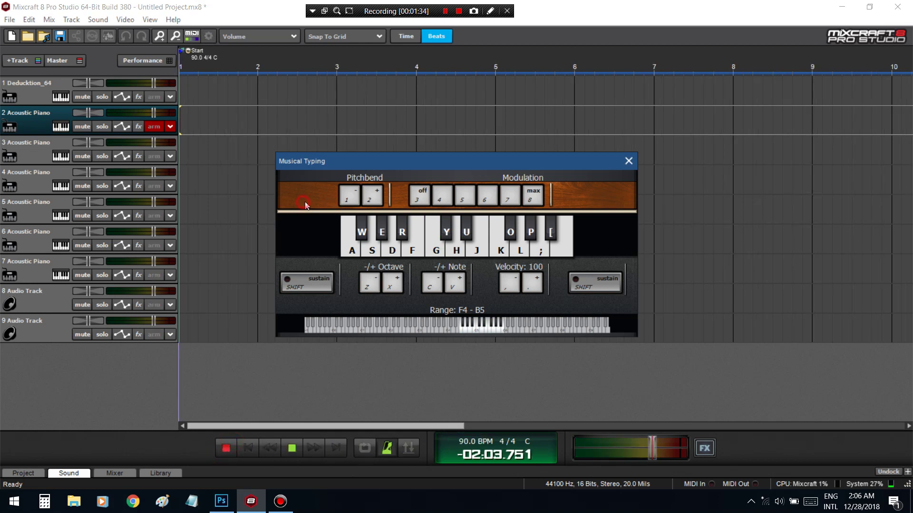
pyautogui.press('a')
pyautogui.press('e')
pyautogui.press('s')
pyautogui.press('a')
pyautogui.press('e')
pyautogui.press('g')
pyautogui.press('s')
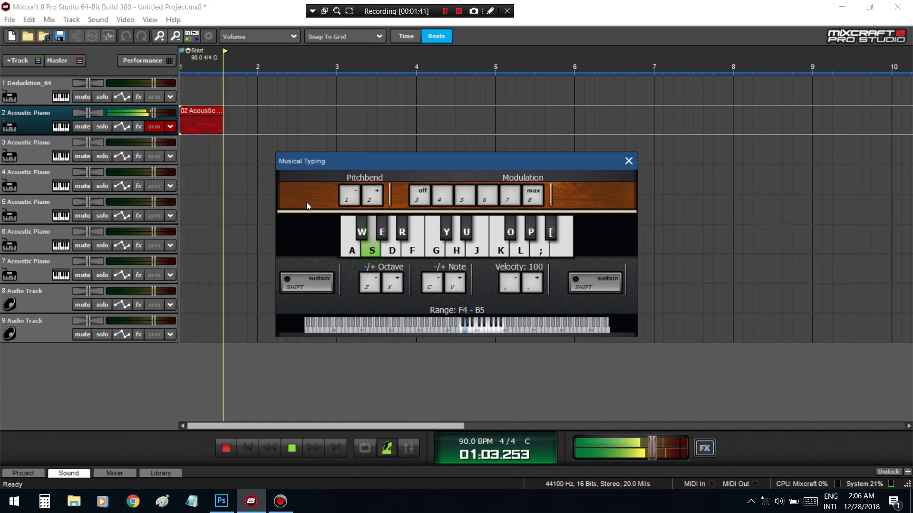
pyautogui.press('y')
pyautogui.press('g')
pyautogui.press('space')
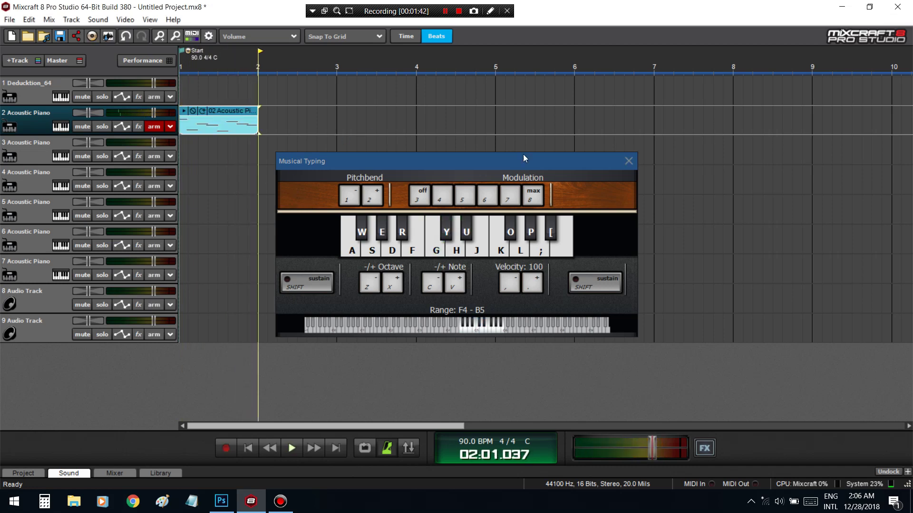
# Open the recorded track 2 clip in the piano roll and quantize all notes to 1/8 Notes at 100% strength
pyautogui.click(628, 162)
pyautogui.click(248, 121)
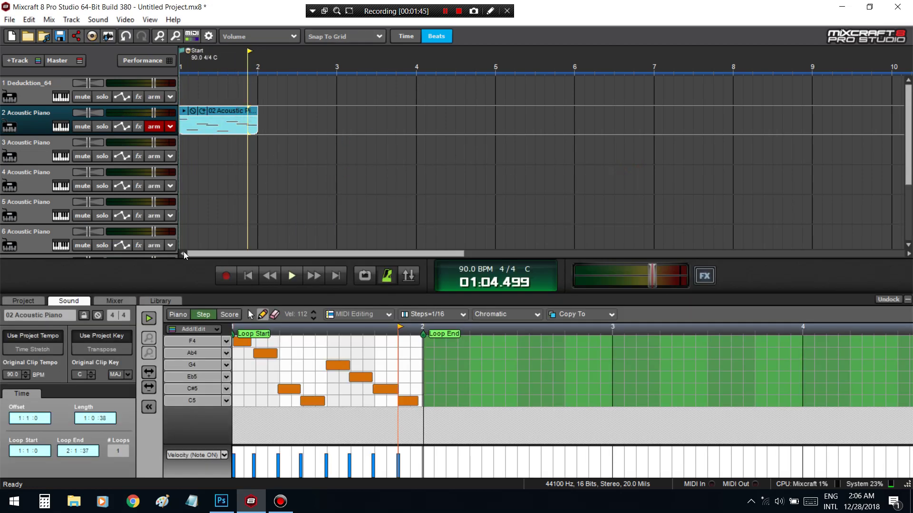
pyautogui.click(176, 315)
pyautogui.click(456, 314)
pyautogui.click(485, 332)
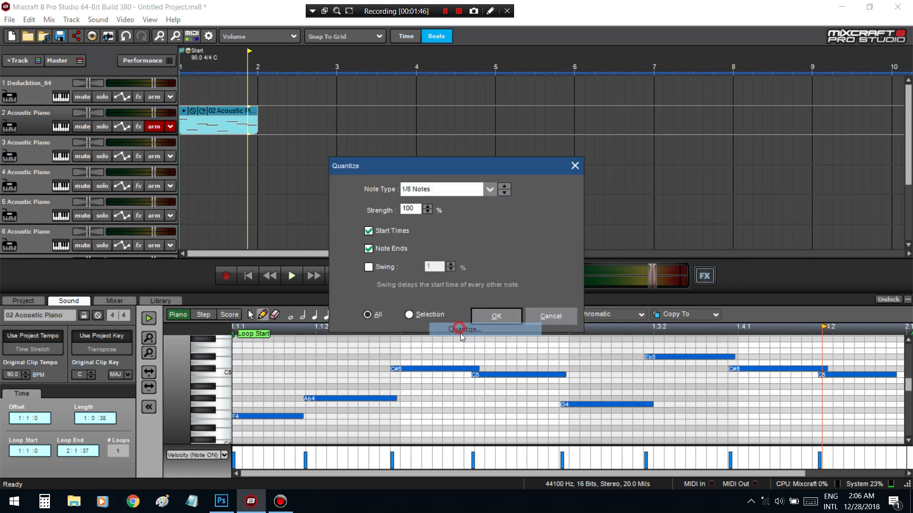
pyautogui.click(494, 317)
pyautogui.scroll(-3, 283, 364)
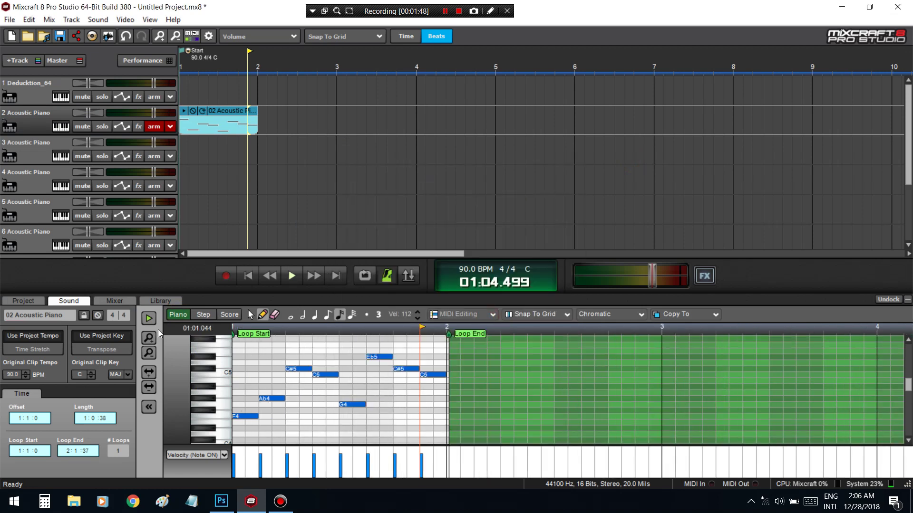
# Preview the quantized clip, set its loop end to 2:1:0 and copy all its notes into bar 2
pyautogui.press('space')
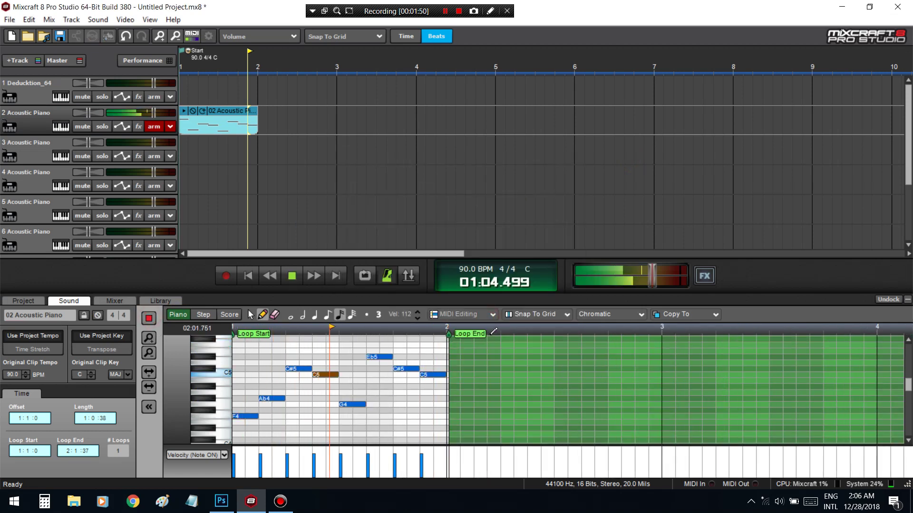
pyautogui.press('space')
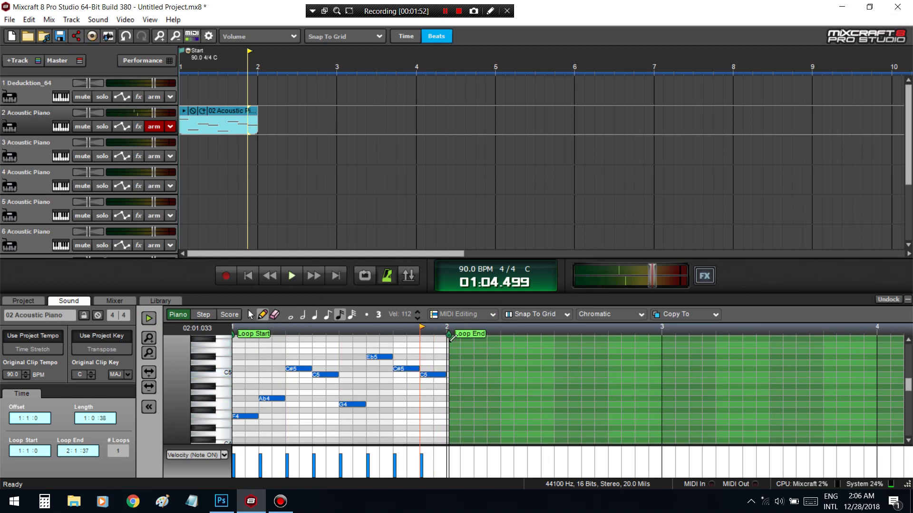
pyautogui.moveTo(451, 334); pyautogui.dragTo(446, 334)
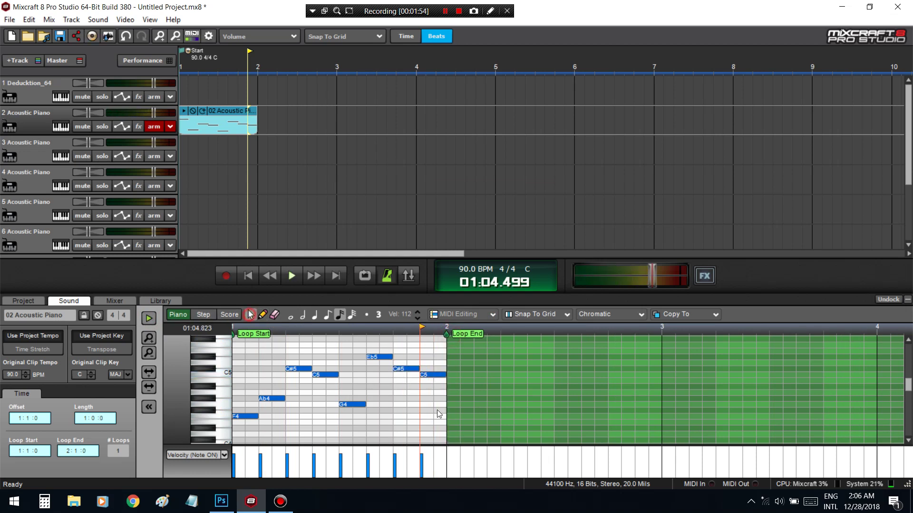
pyautogui.moveTo(457, 427); pyautogui.dragTo(232, 336)
pyautogui.moveTo(244, 416)
pyautogui.mouseDown()
pyautogui.moveTo(455, 418)
pyautogui.moveTo(268, 426)
pyautogui.moveTo(232, 418)
pyautogui.mouseUp()
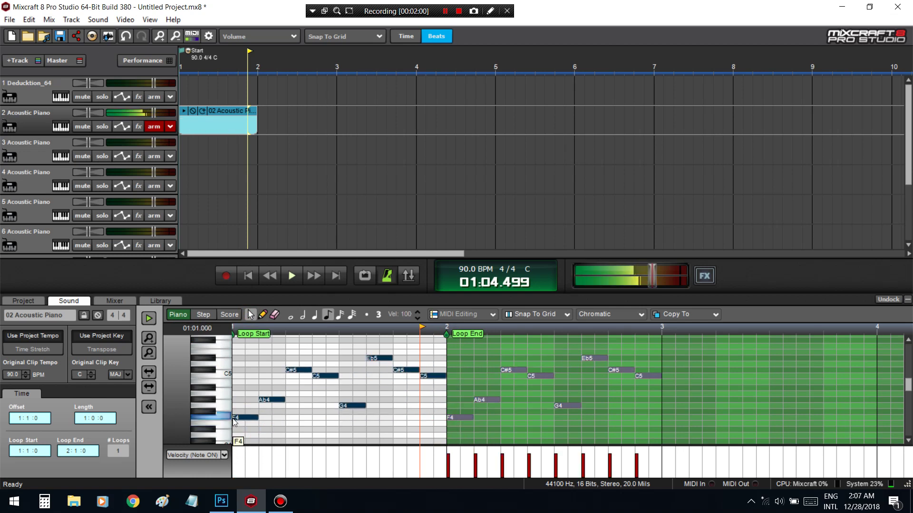
# Try extending the loop end to 2:4:750 and lowering bar 1's last C#5 and C5 notes, and undo these edits
pyautogui.moveTo(447, 335)
pyautogui.mouseDown()
pyautogui.moveTo(668, 339)
pyautogui.moveTo(650, 337)
pyautogui.mouseUp()
pyautogui.click(404, 344)
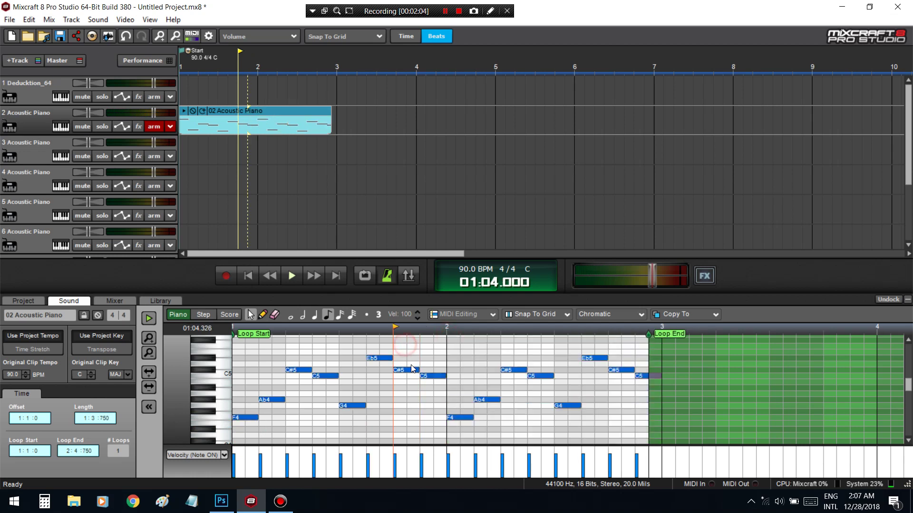
pyautogui.moveTo(411, 369); pyautogui.dragTo(403, 408)
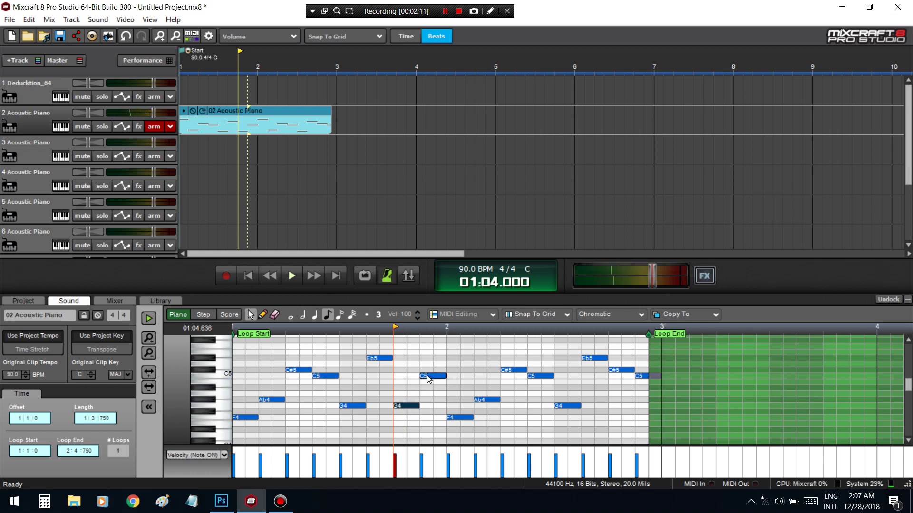
pyautogui.moveTo(428, 379); pyautogui.dragTo(426, 401)
pyautogui.hotkey('ctrl', 'z')
pyautogui.hotkey('ctrl', 'z')
pyautogui.hotkey('ctrl', 'z')
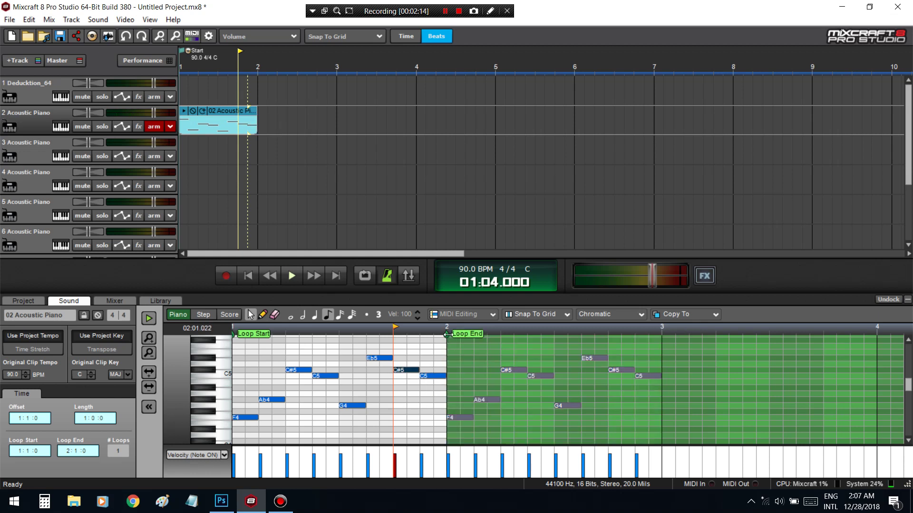
# Extend the clip's loop end to 3:1:0, swap the last two notes of bar 1 to C5 then C#5, and preview
pyautogui.hotkey('ctrl', 'y')
pyautogui.moveTo(408, 370); pyautogui.dragTo(430, 371)
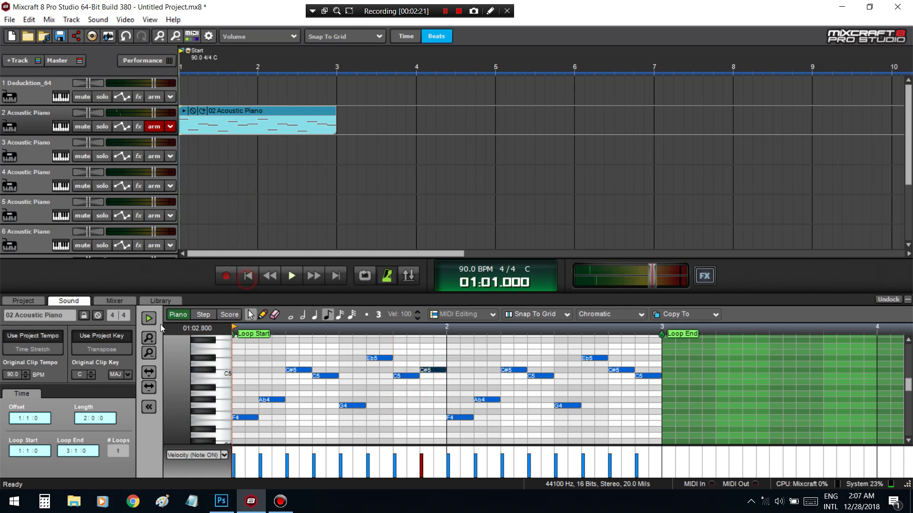
pyautogui.click(148, 318)
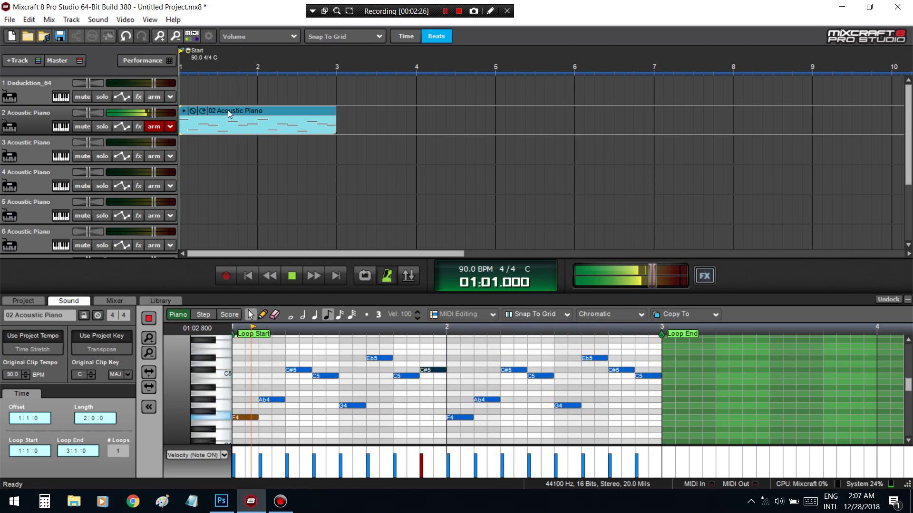
pyautogui.click(149, 318)
# Move the melody clip to track 1 Deducktion_64, disarm track 2 and place a copy of the clip at bar 3
pyautogui.click(907, 299)
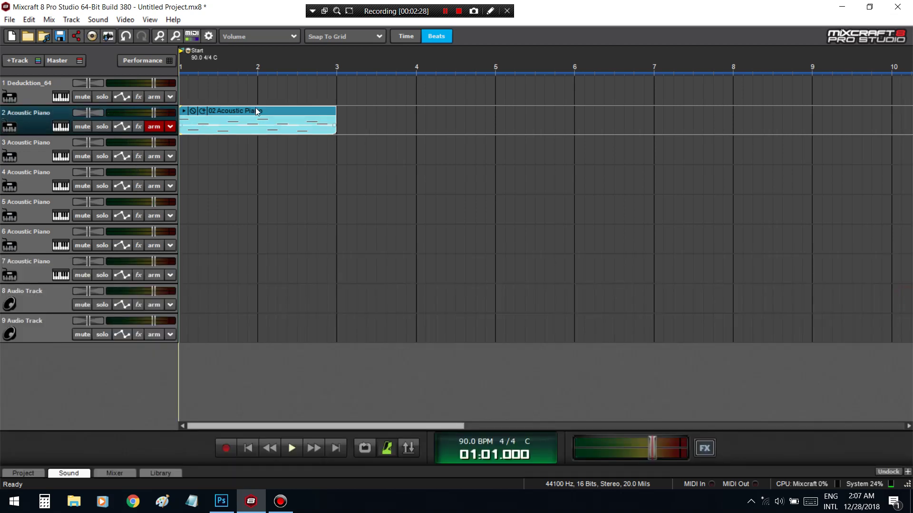
pyautogui.moveTo(255, 111); pyautogui.dragTo(256, 81)
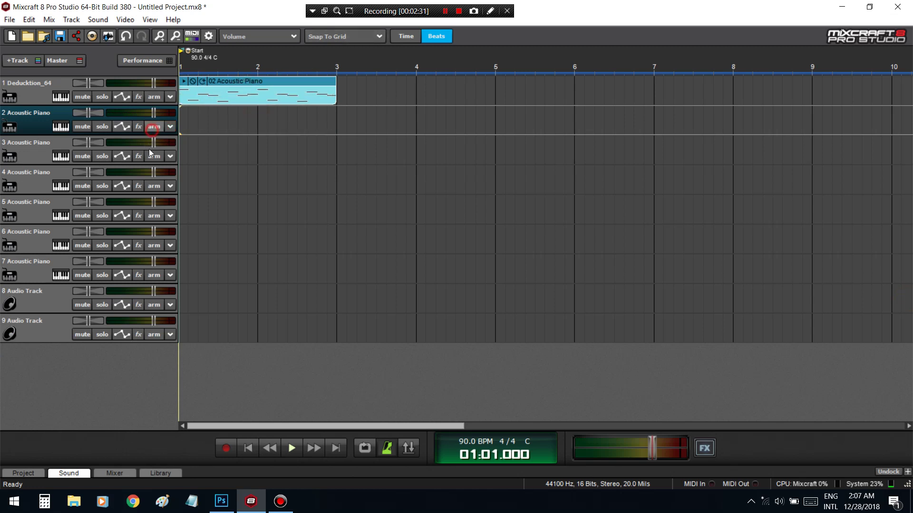
pyautogui.moveTo(281, 78); pyautogui.dragTo(438, 92)
# Play the two clips on track 1 in a loop and open the track's Deducktion synth window
pyautogui.click(364, 448)
pyautogui.press('space')
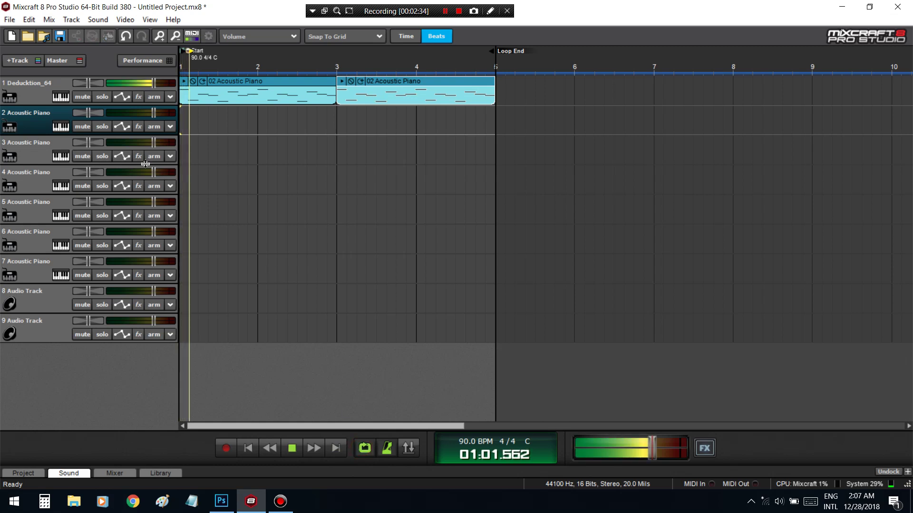
pyautogui.click(60, 96)
pyautogui.click(339, 307)
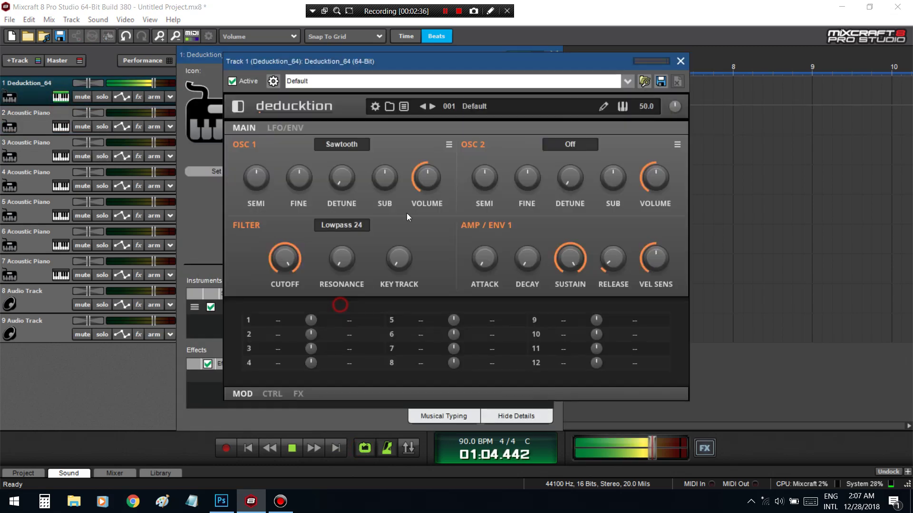
pyautogui.moveTo(310, 61); pyautogui.dragTo(320, 134)
pyautogui.click(554, 54)
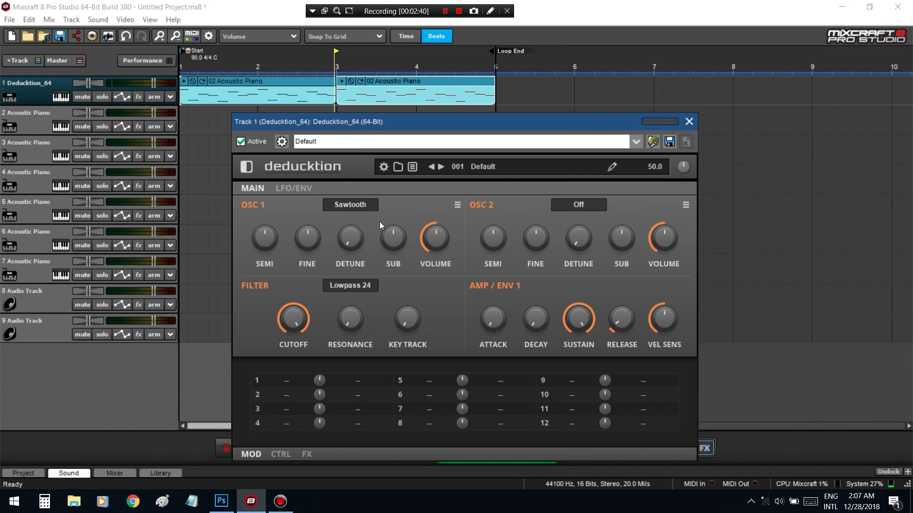
# Set OSC 1 of Deducktion to the Triangle waveform and audition the melody
pyautogui.click(357, 205)
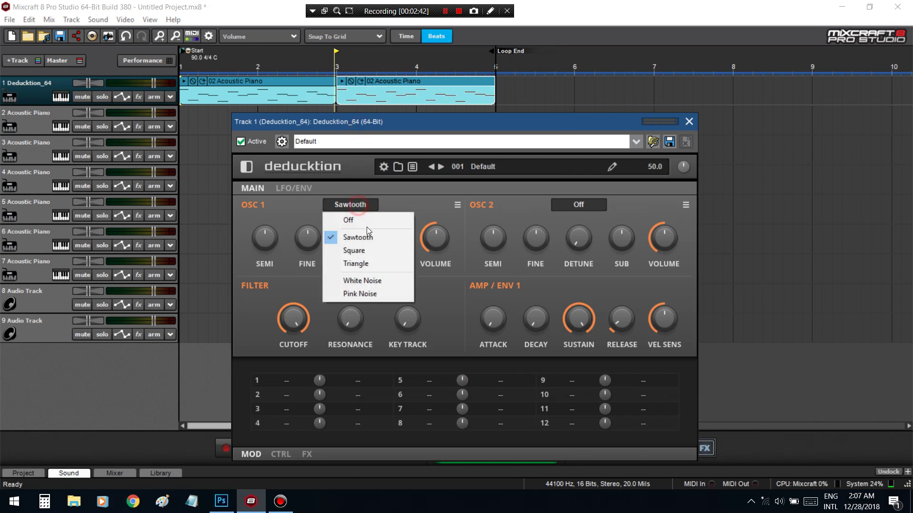
pyautogui.click(352, 265)
pyautogui.press('space')
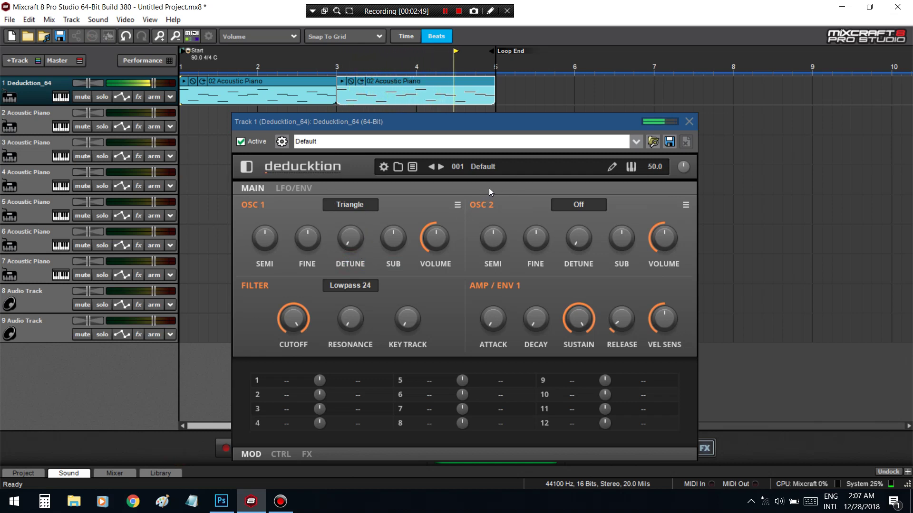
pyautogui.press('space')
# Set OSC 2 of Deducktion to the Square waveform and audition the melody
pyautogui.click(567, 206)
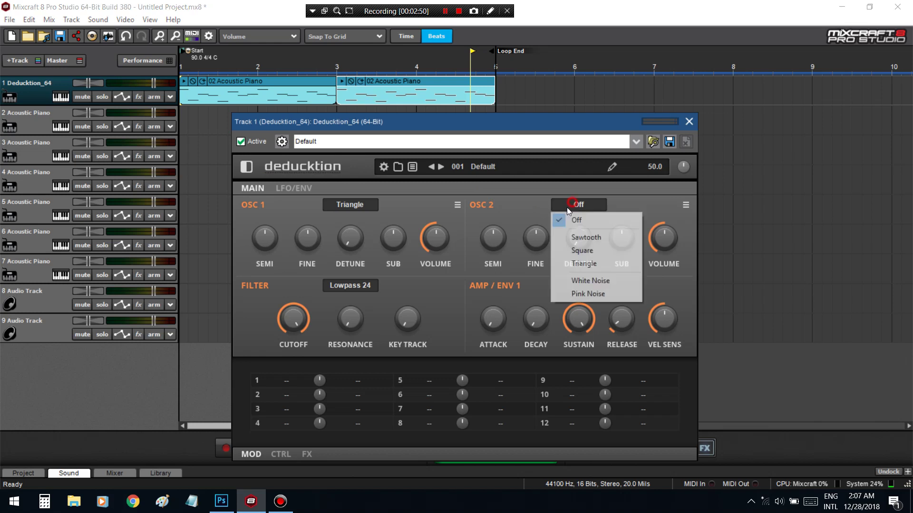
pyautogui.click(581, 251)
pyautogui.press('space')
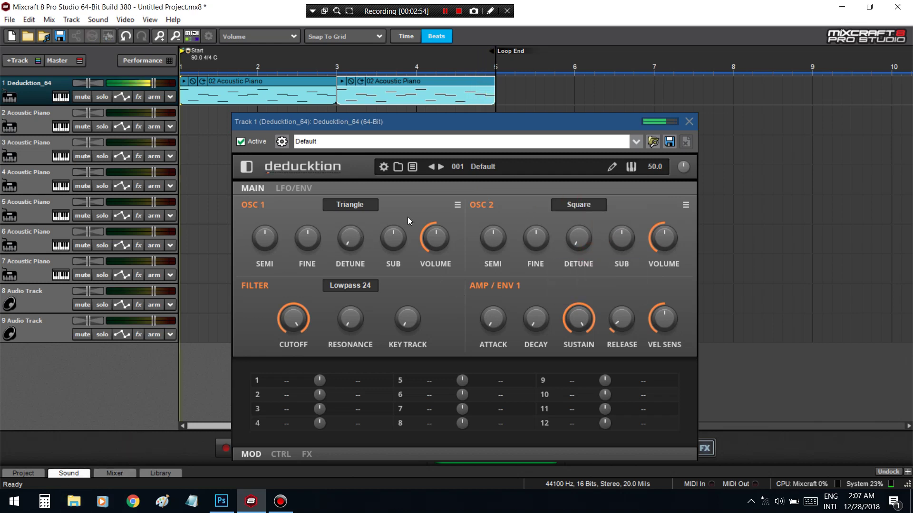
pyautogui.press('space')
# Lower the OSC 2 volume to 13.5 while the melody plays
pyautogui.moveTo(663, 227); pyautogui.dragTo(630, 297)
pyautogui.press('space')
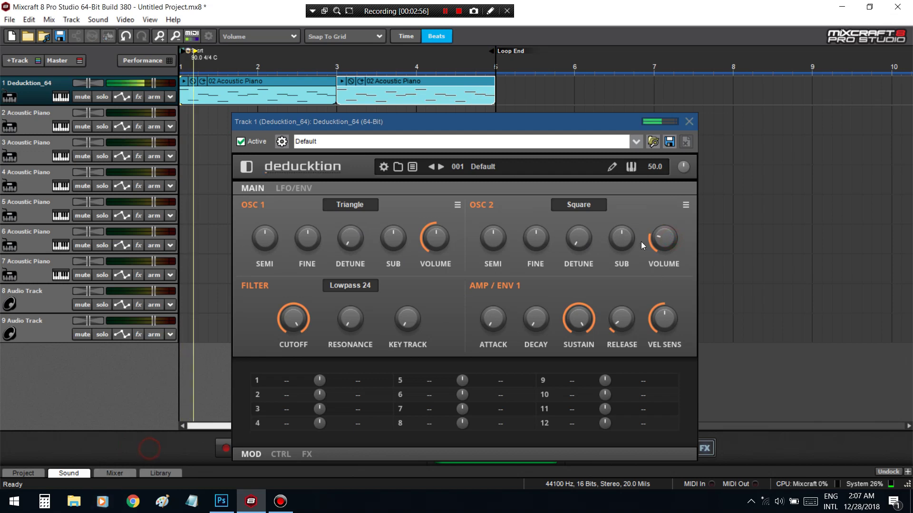
pyautogui.moveTo(664, 239); pyautogui.dragTo(668, 254)
pyautogui.scroll(-1, 667, 250)
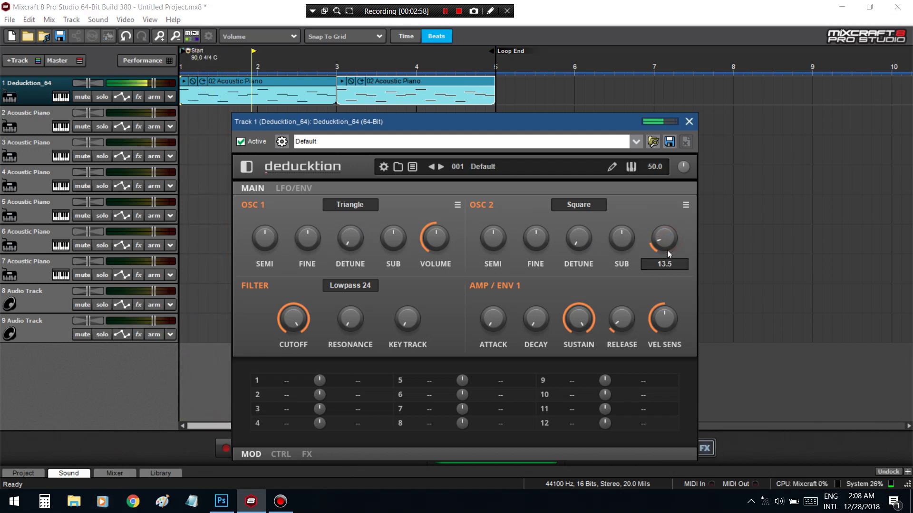
# Raise the OSC 2 detune to about 19.0 and turn the OSC 1 volume down fully to hear OSC 2 alone
pyautogui.scroll(6, 664, 244)
pyautogui.moveTo(600, 232)
pyautogui.mouseDown()
pyautogui.moveTo(590, 213)
pyautogui.moveTo(588, 223)
pyautogui.mouseUp()
pyautogui.doubleClick(441, 247)
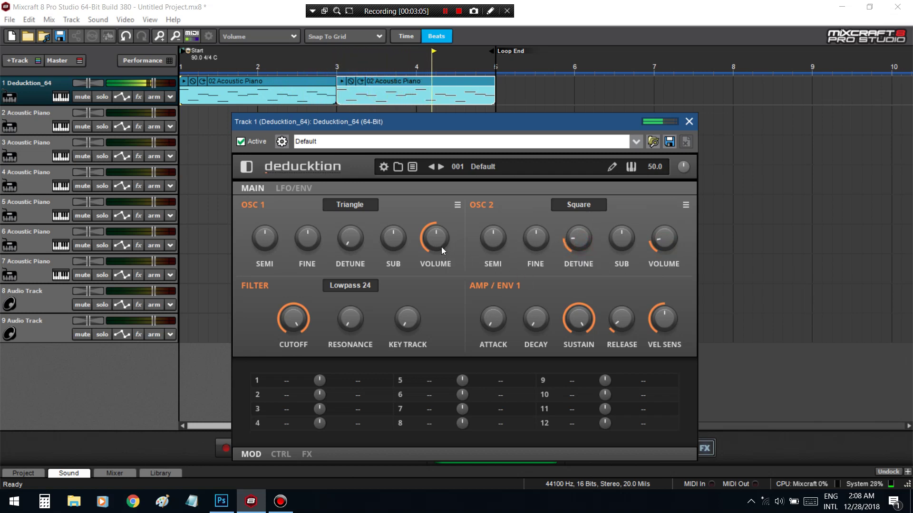
pyautogui.scroll(-3, 588, 229)
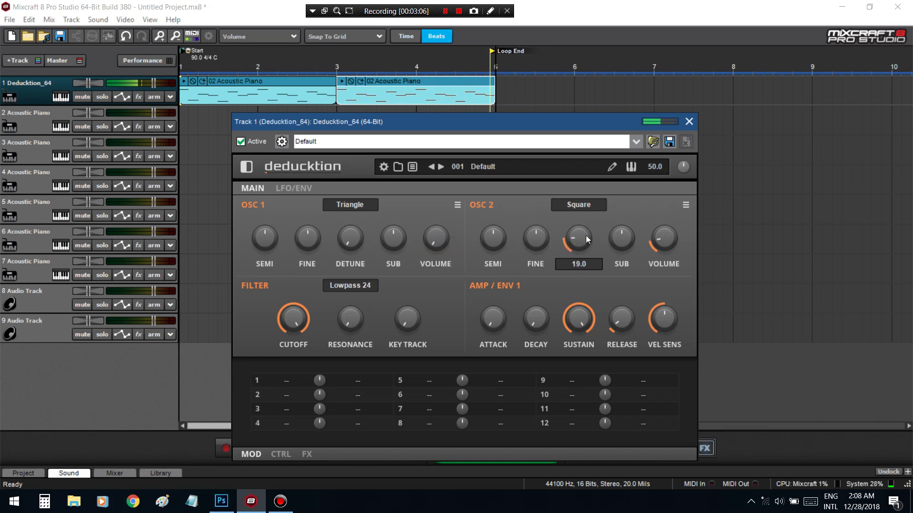
# Set the OSC 1 volume to about 87.0 and raise the OSC 2 fine tuning slightly, auditioning the melody
pyautogui.moveTo(431, 243); pyautogui.dragTo(483, 167)
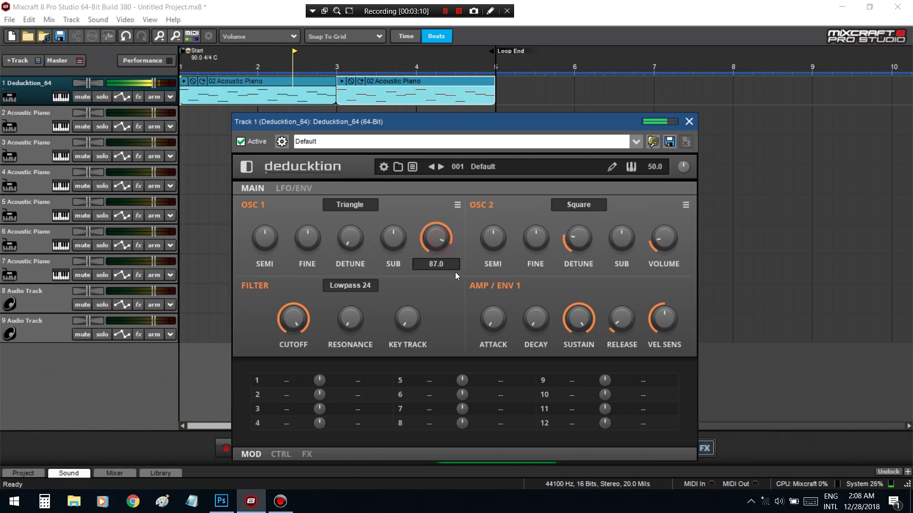
pyautogui.moveTo(504, 239); pyautogui.dragTo(531, 233)
pyautogui.click(526, 240)
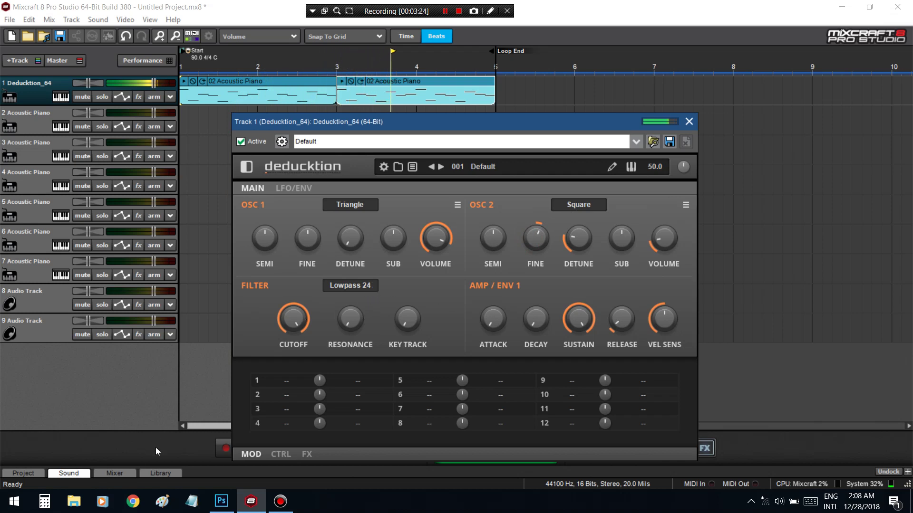
pyautogui.press('space')
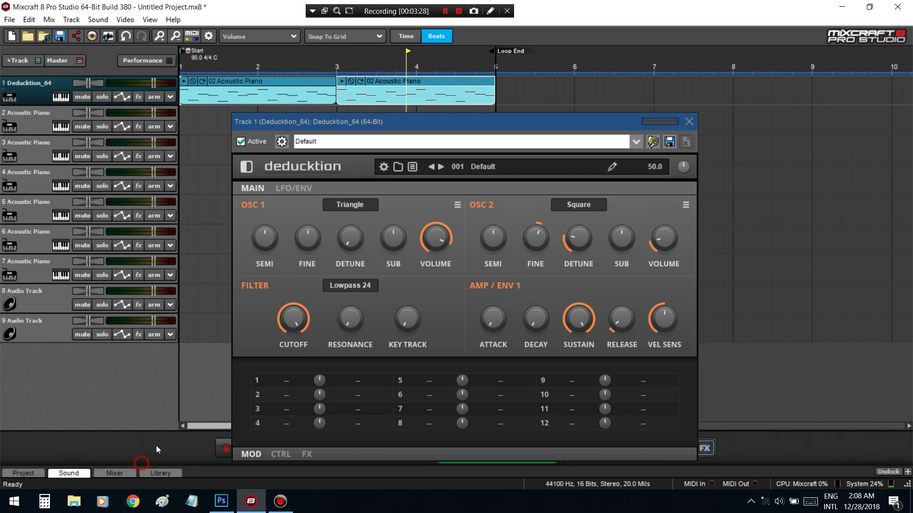
pyautogui.press('space')
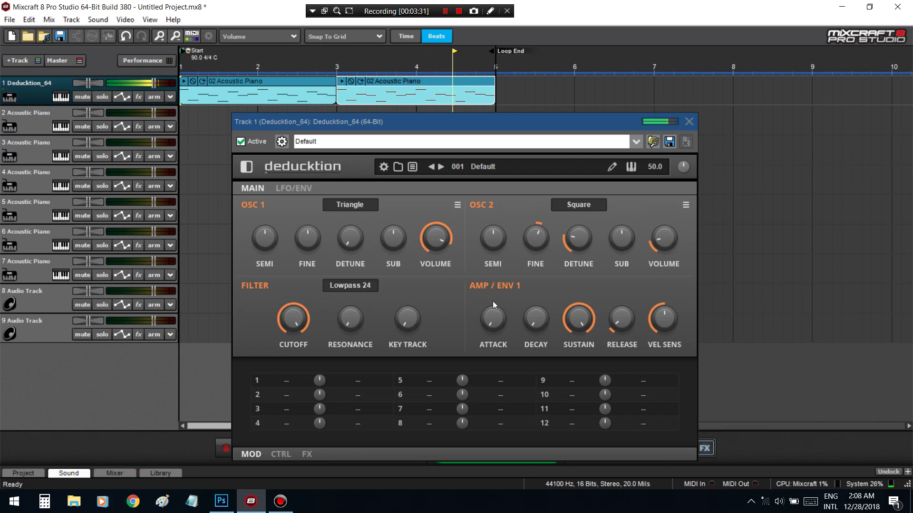
# Shape AMP / ENV 1 with a 5 ms attack, roughly half decay, reduced sustain and a longer release
pyautogui.moveTo(492, 329); pyautogui.dragTo(491, 318)
pyautogui.press('space')
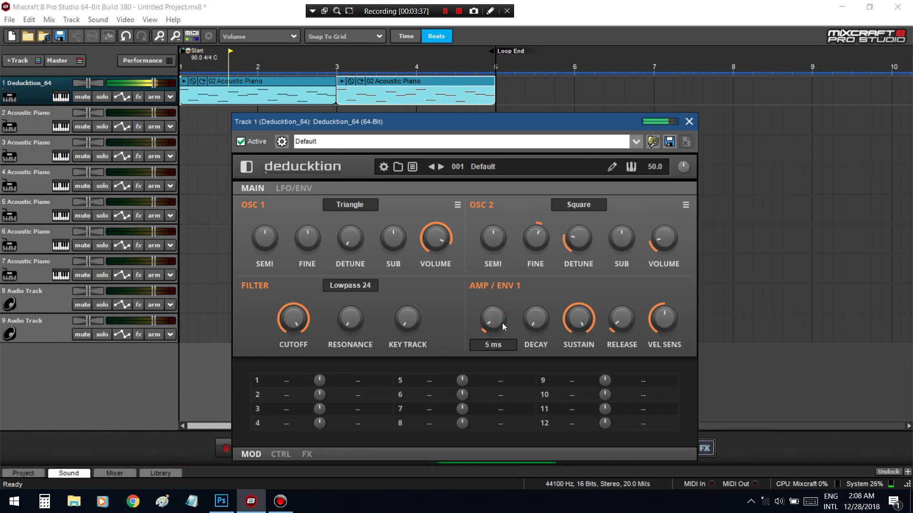
pyautogui.moveTo(502, 323); pyautogui.dragTo(531, 295)
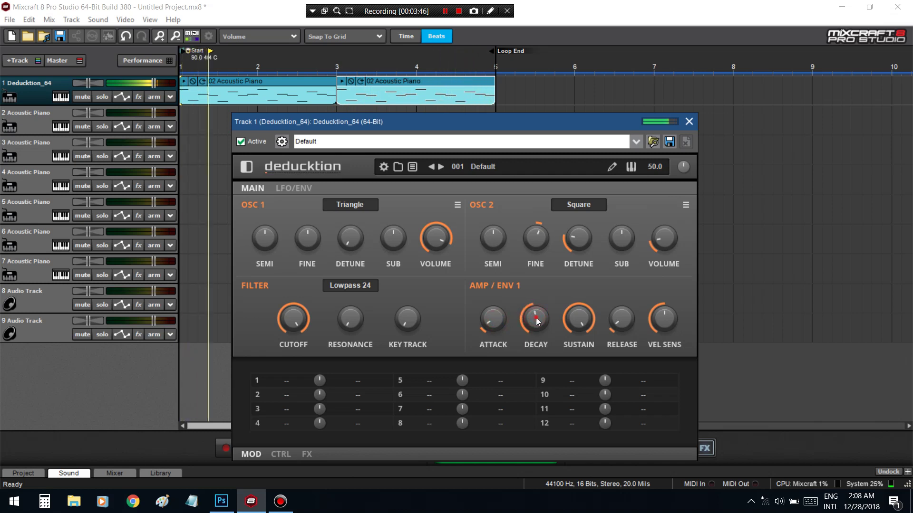
pyautogui.moveTo(578, 318); pyautogui.dragTo(629, 317)
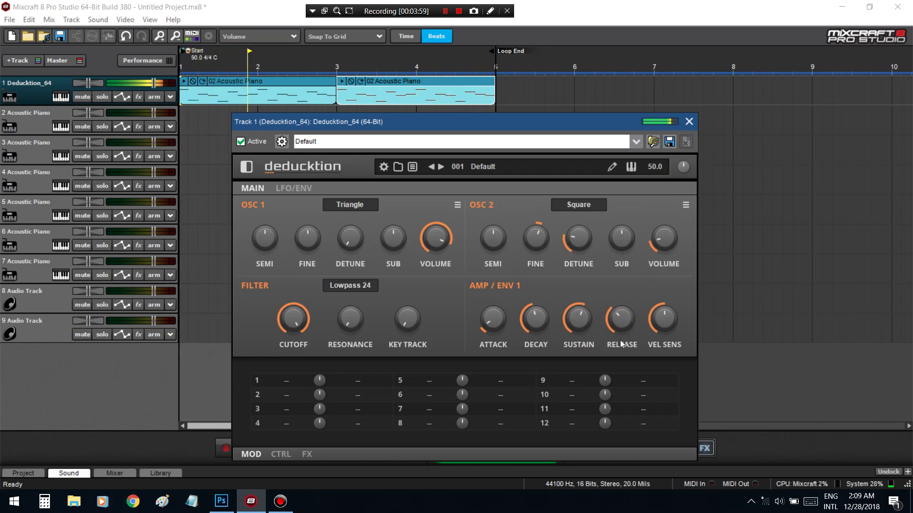
# Adjust the OSC 1 detune and both oscillators' sub levels, and open the LFO/ENV page
pyautogui.moveTo(348, 238); pyautogui.dragTo(411, 243)
pyautogui.click(393, 243)
pyautogui.moveTo(625, 245)
pyautogui.mouseDown()
pyautogui.moveTo(628, 273)
pyautogui.moveTo(636, 257)
pyautogui.mouseUp()
pyautogui.moveTo(400, 241); pyautogui.dragTo(415, 261)
pyautogui.click(293, 189)
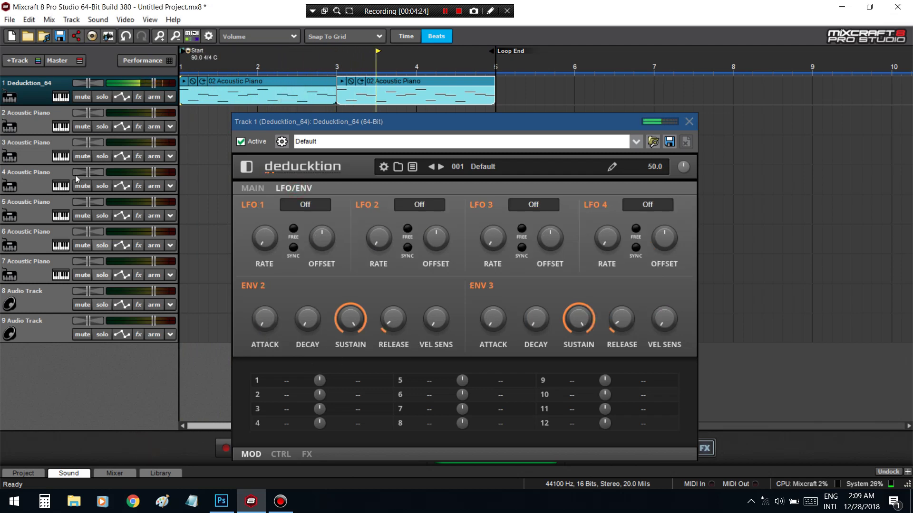
# Save the project in Documents under the name Good Drank
pyautogui.click(59, 38)
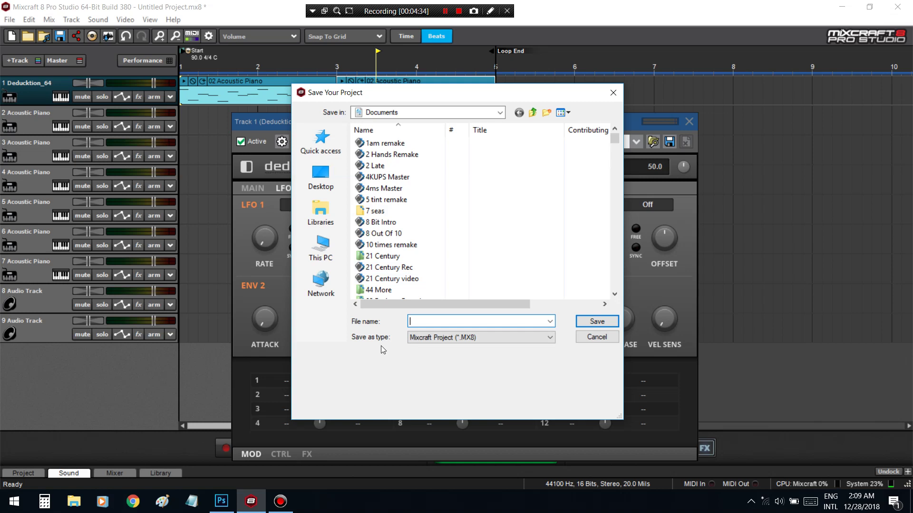
pyautogui.write('C')
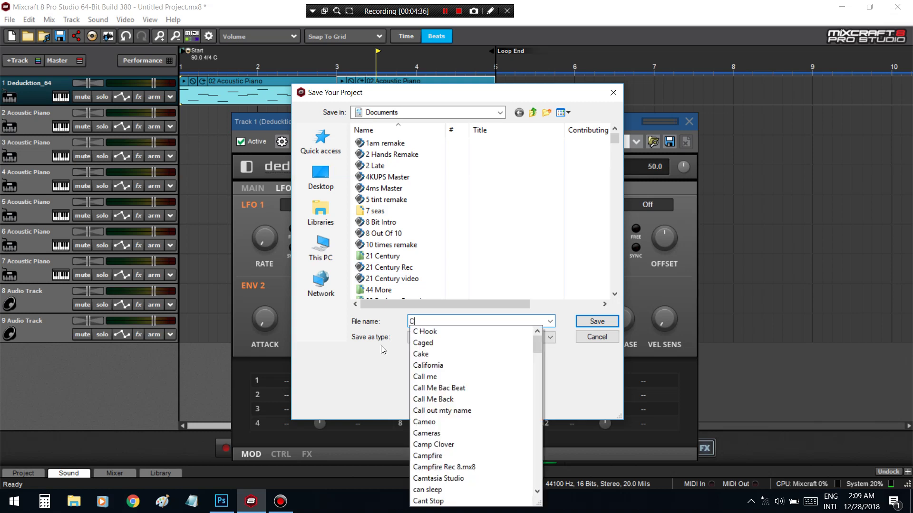
pyautogui.press('BackSpace')
pyautogui.write('D')
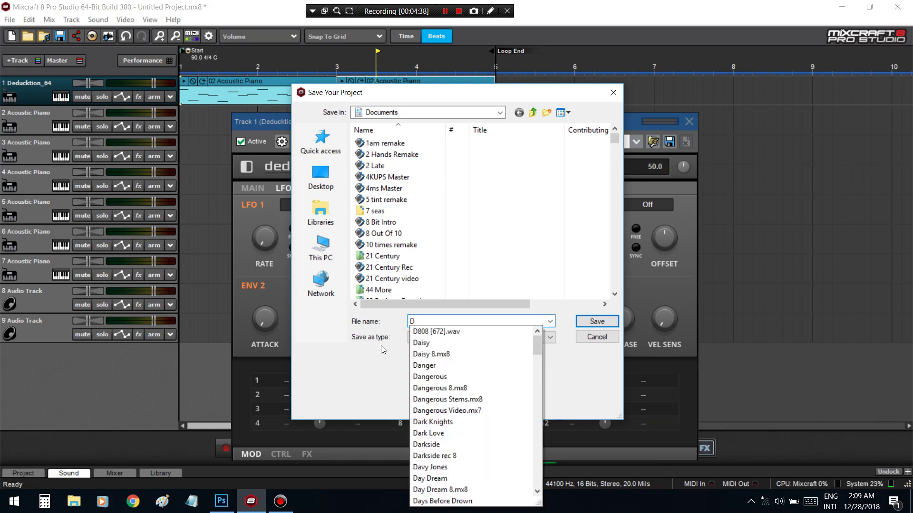
pyautogui.press('BackSpace')
pyautogui.write('Good D')
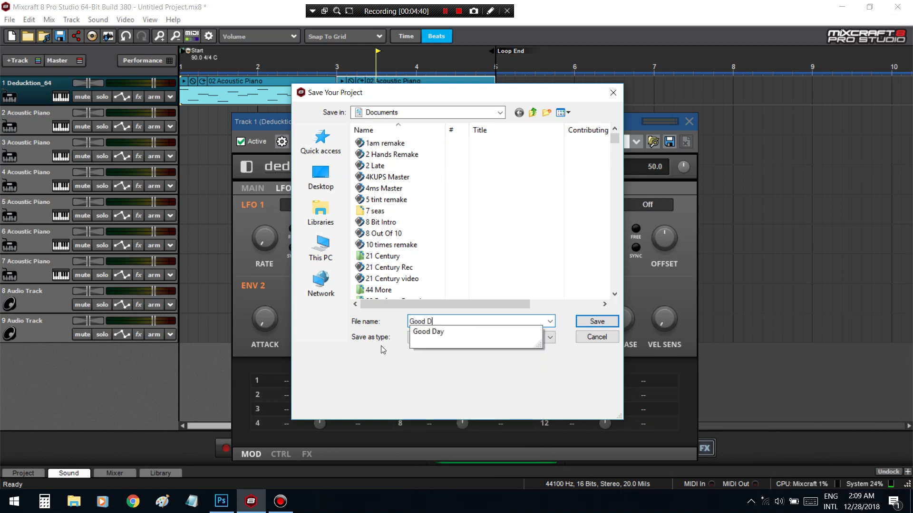
pyautogui.write('rank')
pyautogui.press('Return')
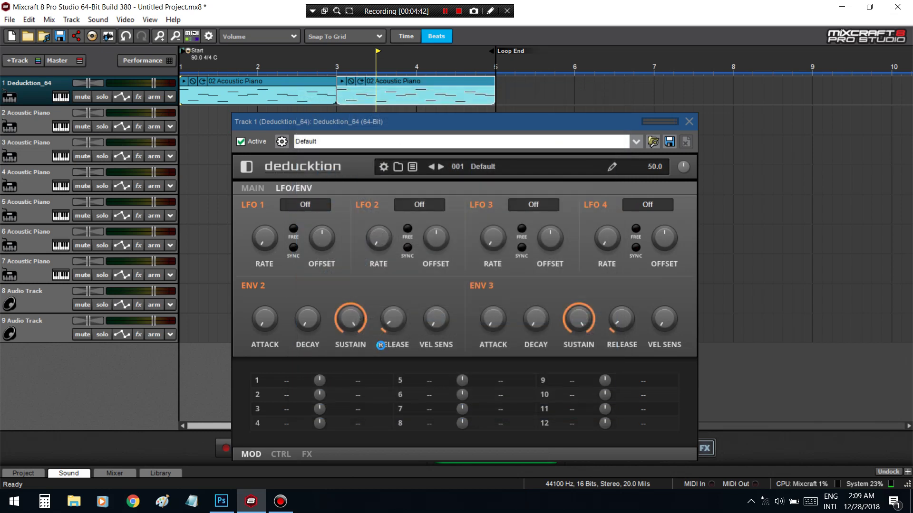
# Audition the melody, then set LFO 1 to a Sine wave with tempo sync on and a rate of 1/2
pyautogui.press('space')
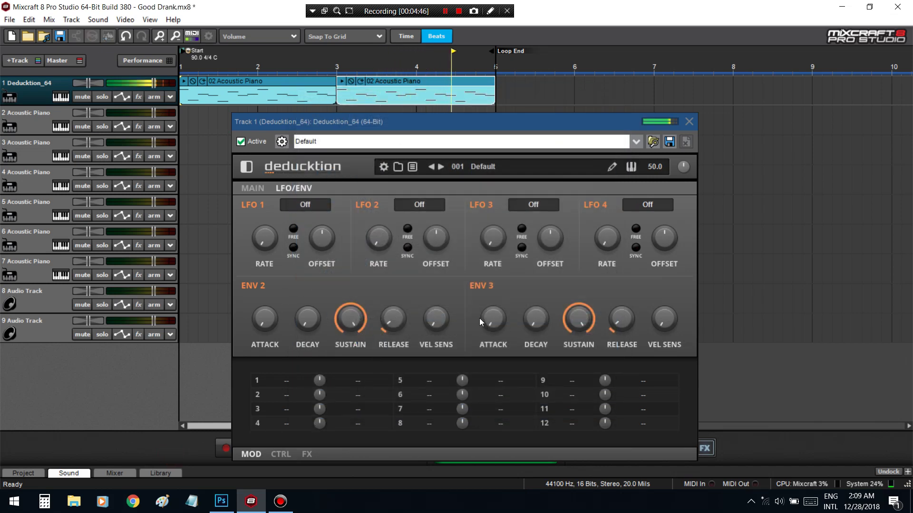
pyautogui.press('space')
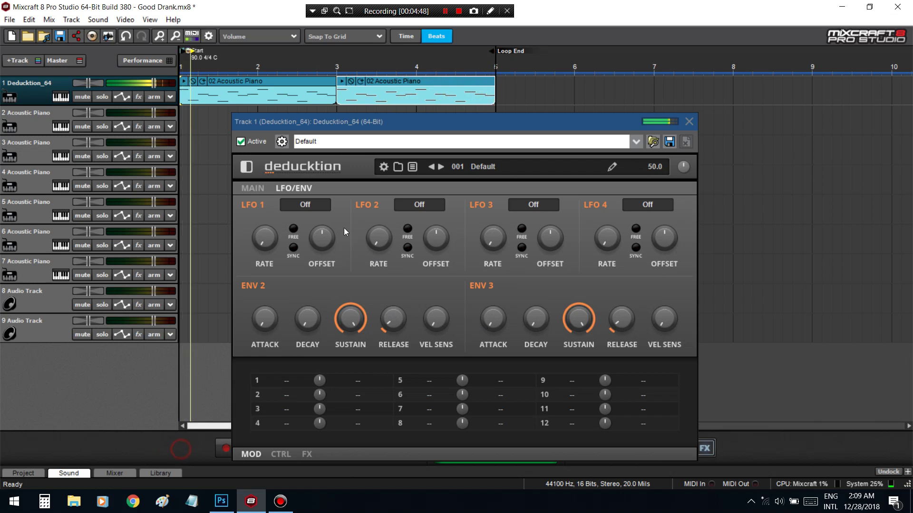
pyautogui.click(296, 206)
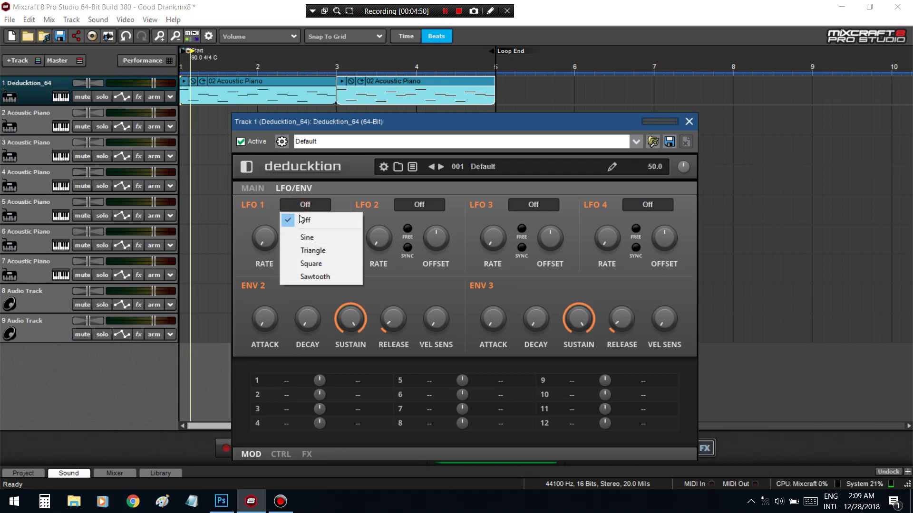
pyautogui.click(258, 214)
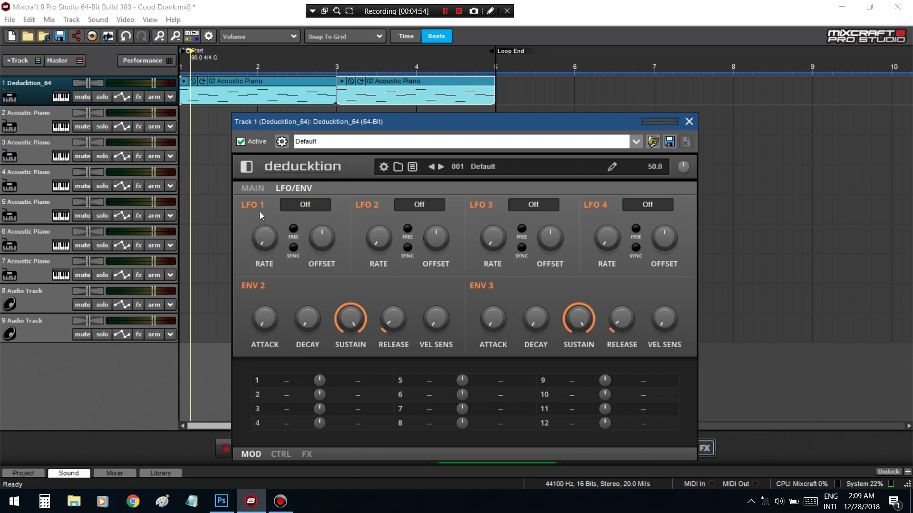
pyautogui.click(298, 207)
pyautogui.click(293, 235)
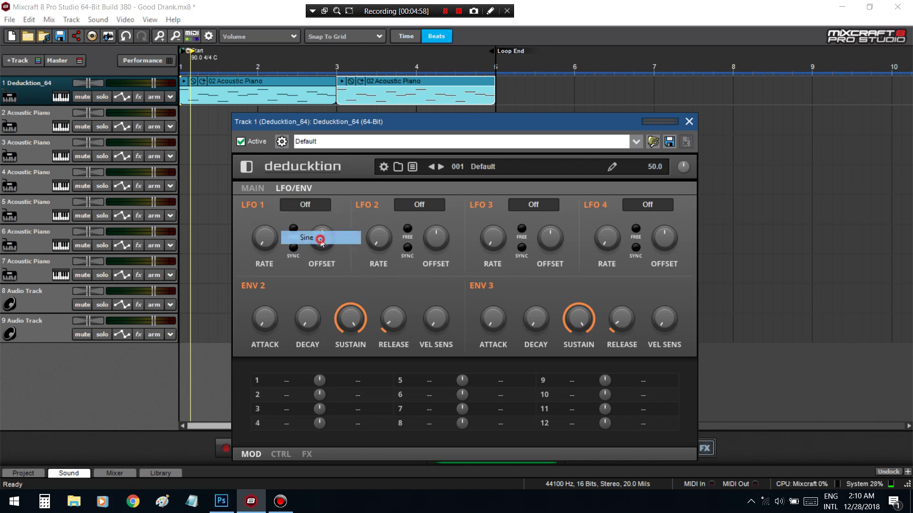
pyautogui.moveTo(265, 240); pyautogui.dragTo(284, 207)
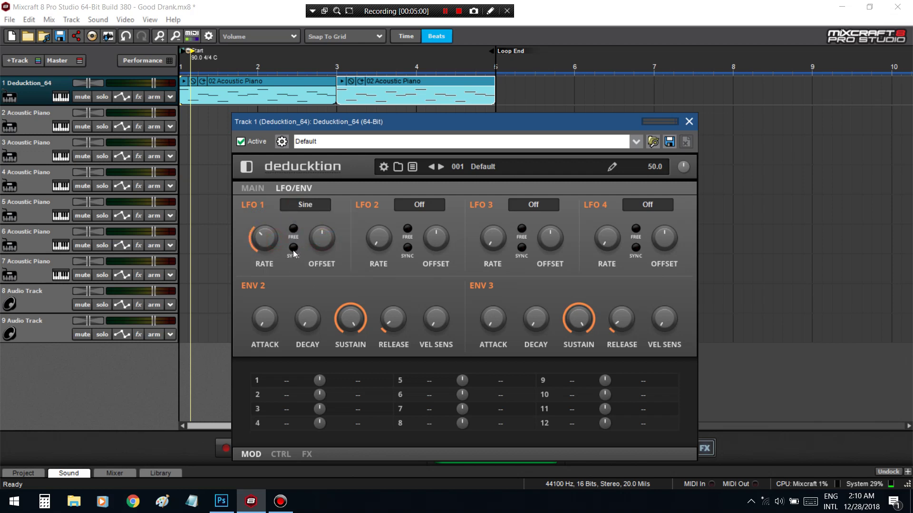
pyautogui.click(274, 241)
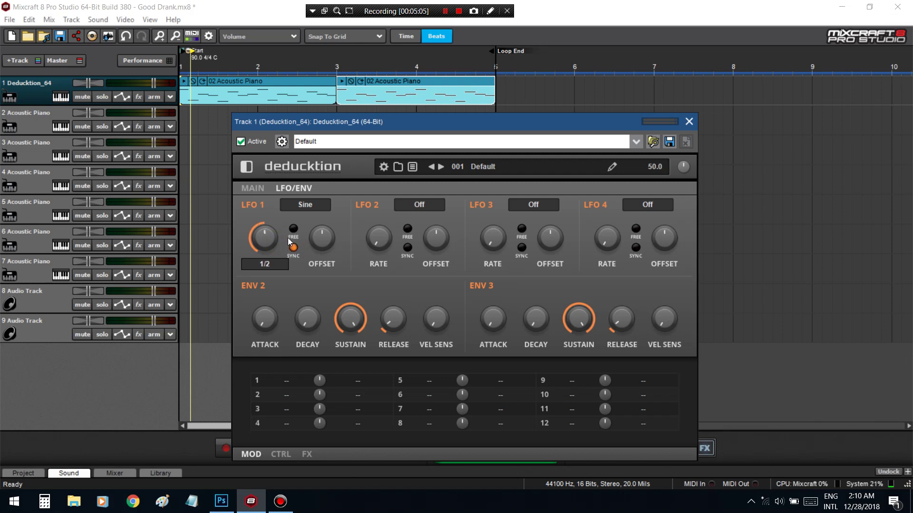
# Route LFO 1 to Filter Cut in modulation slot 1 and raise its amount to about +39 during playback
pyautogui.click(286, 380)
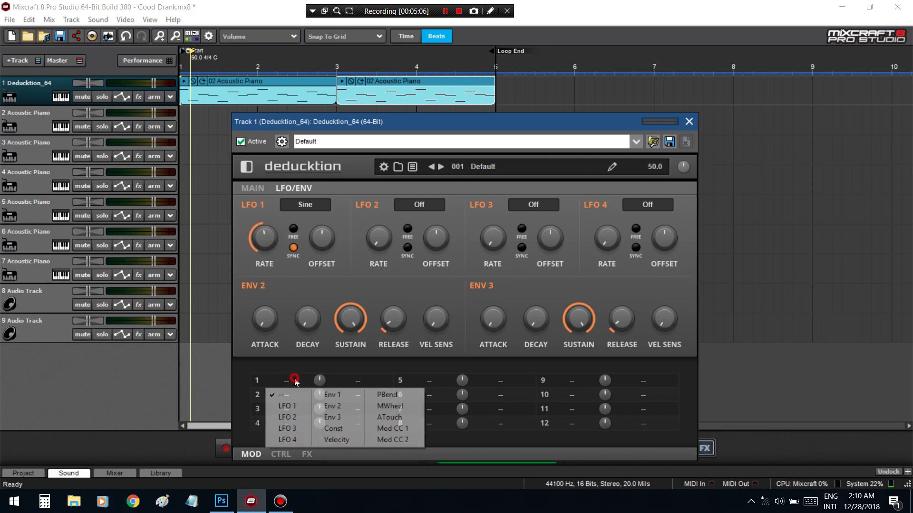
pyautogui.click(289, 406)
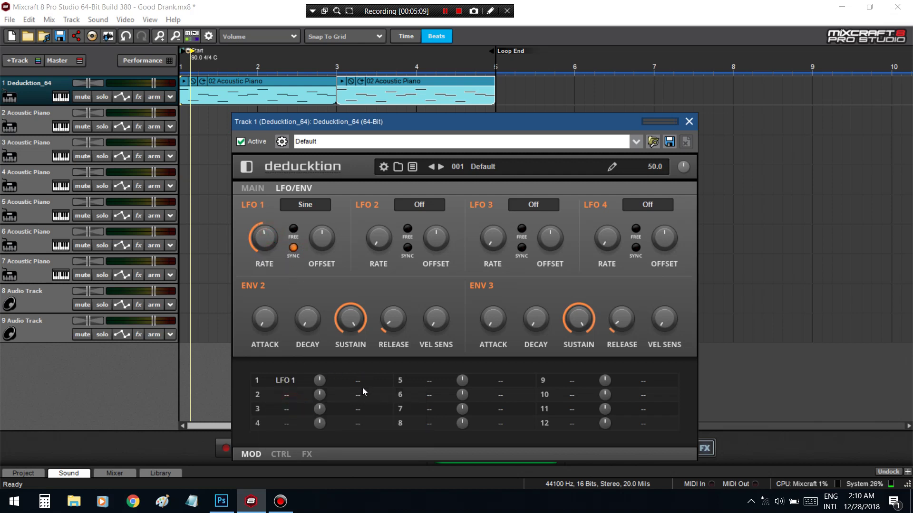
pyautogui.click(361, 383)
pyautogui.click(359, 380)
pyautogui.click(360, 379)
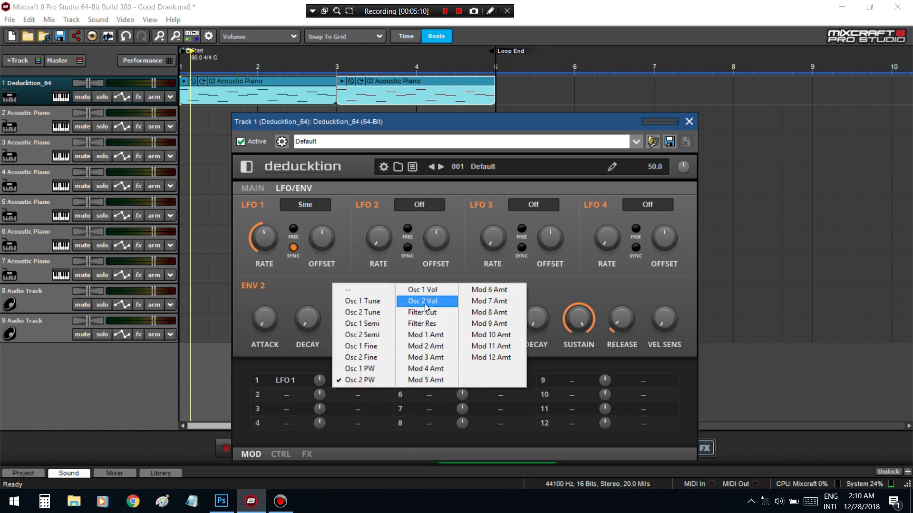
pyautogui.click(435, 312)
pyautogui.press('space')
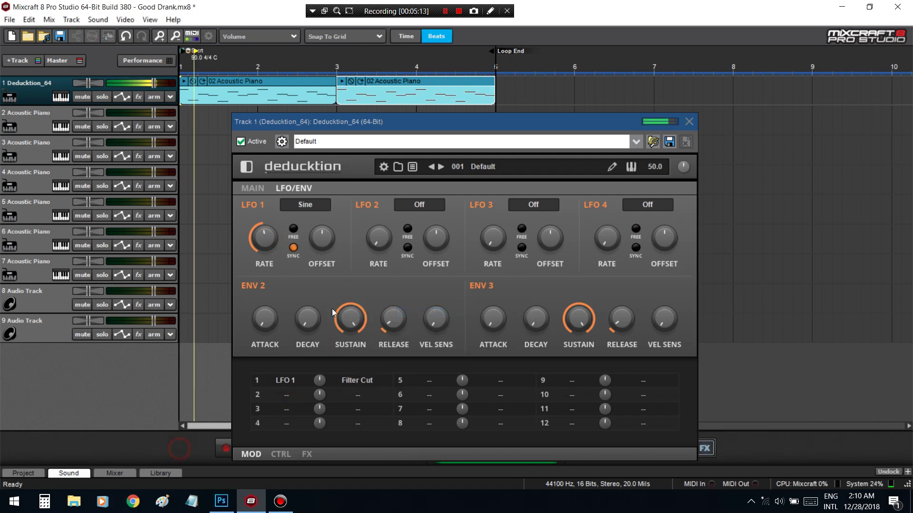
pyautogui.moveTo(319, 381); pyautogui.dragTo(322, 353)
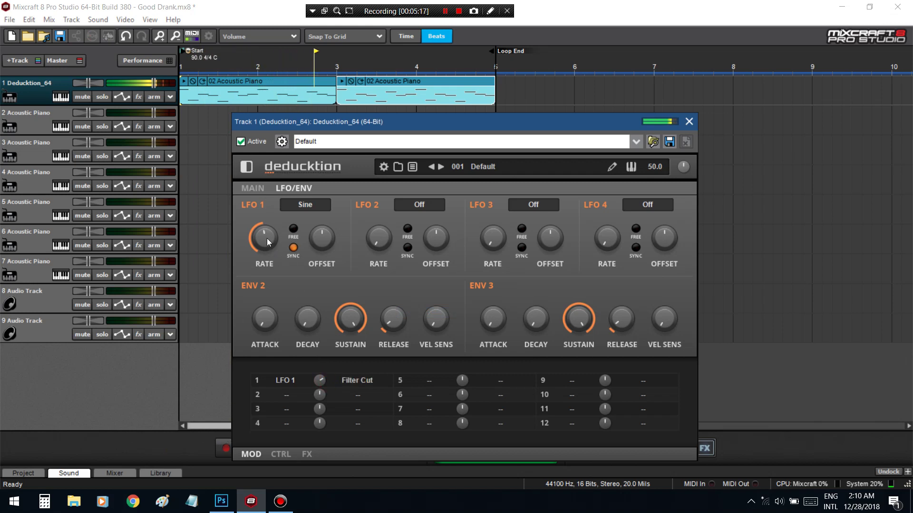
# Lower the cutoff of the Lowpass 24 filter and raise its resonance slightly on the main page
pyautogui.click(257, 188)
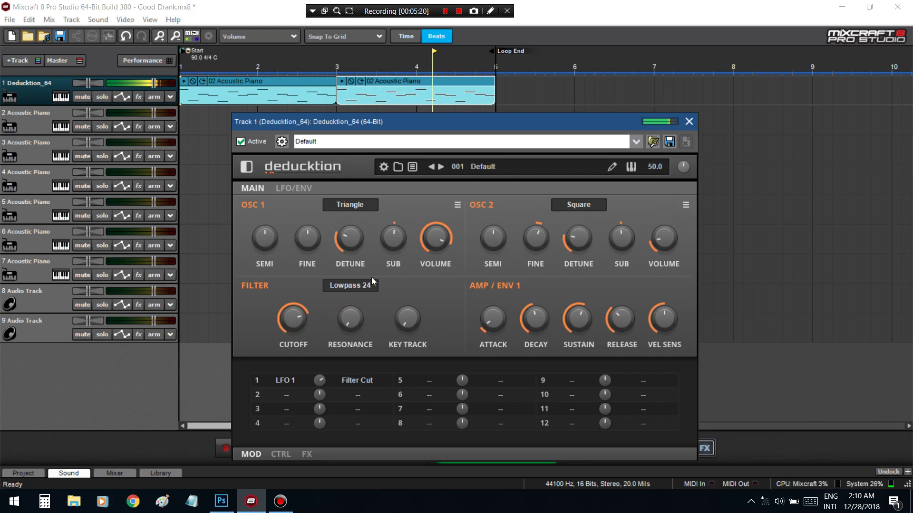
pyautogui.moveTo(301, 336)
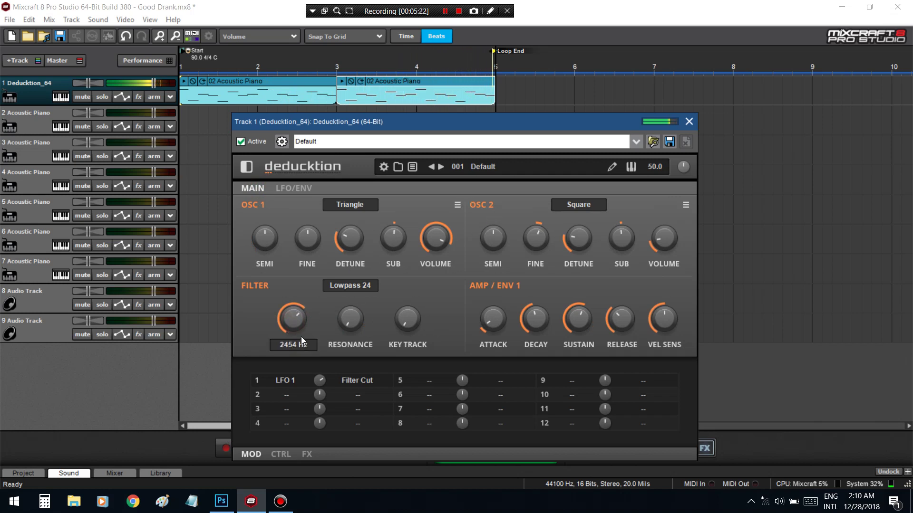
pyautogui.moveTo(303, 316); pyautogui.dragTo(318, 344)
pyautogui.moveTo(351, 318); pyautogui.dragTo(358, 299)
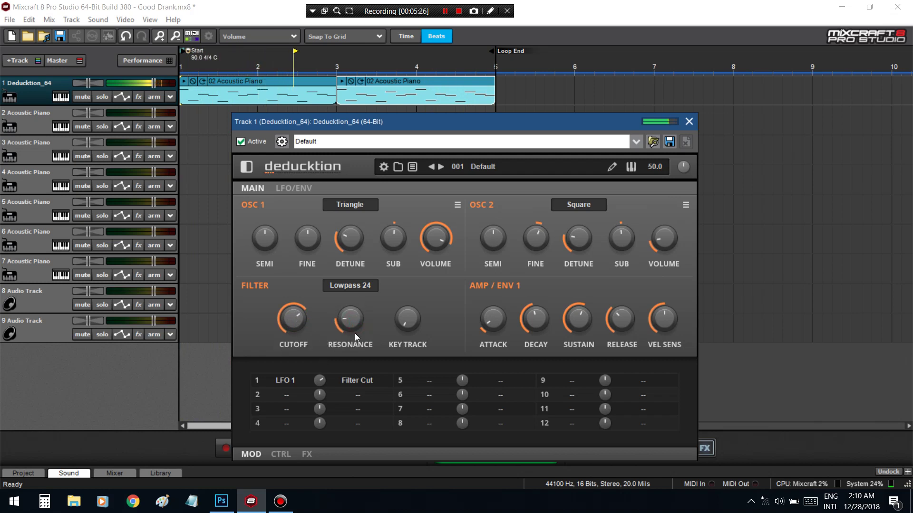
# Look over the synth's control settings, then return to the LFO/ENV page with the modulation slots shown
pyautogui.click(279, 454)
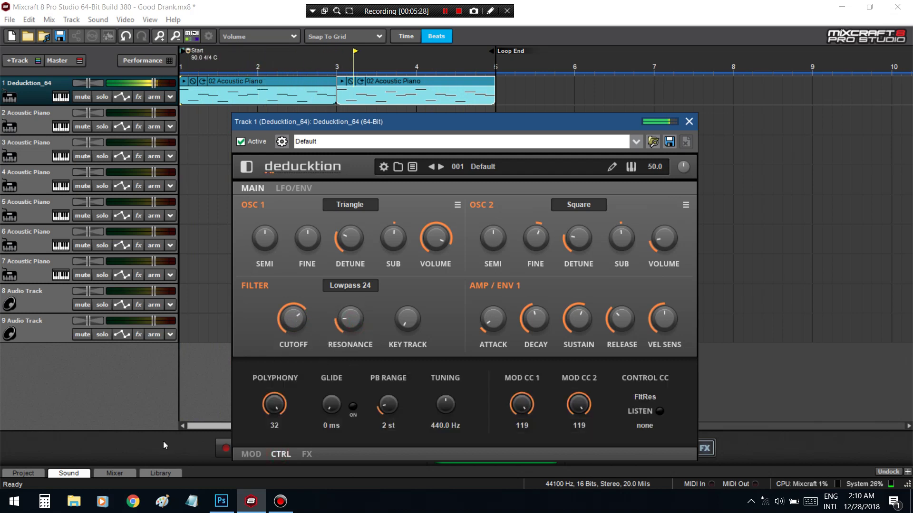
pyautogui.click(301, 187)
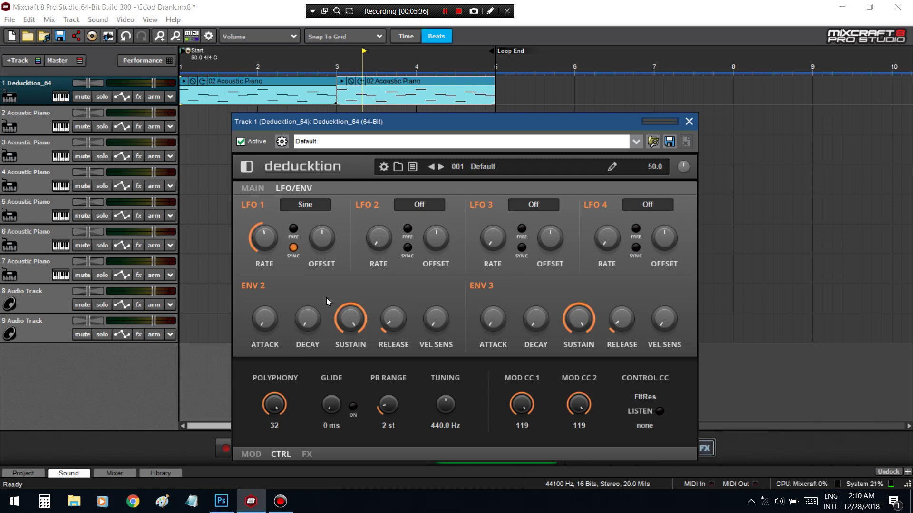
pyautogui.click(259, 454)
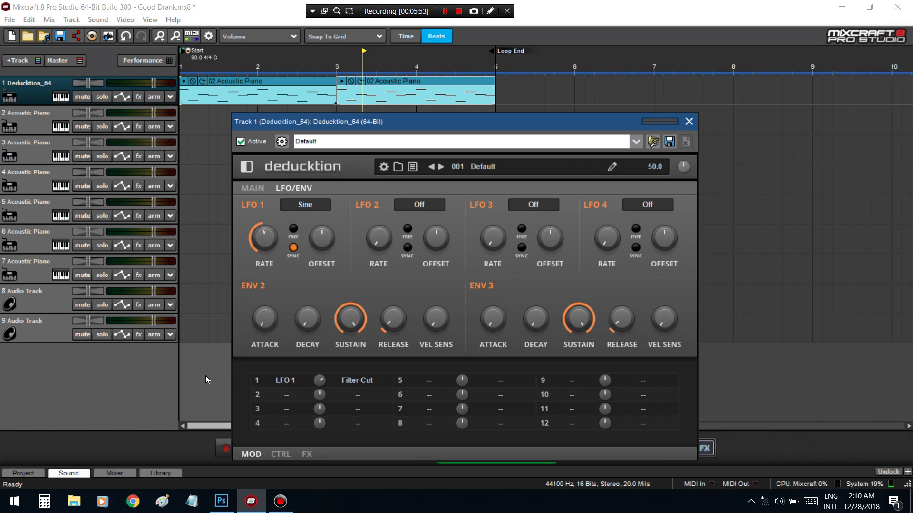
# Turn the modulation amount from LFO 1 to Filter Cut down to a negative value while auditioning the melody
pyautogui.press('space')
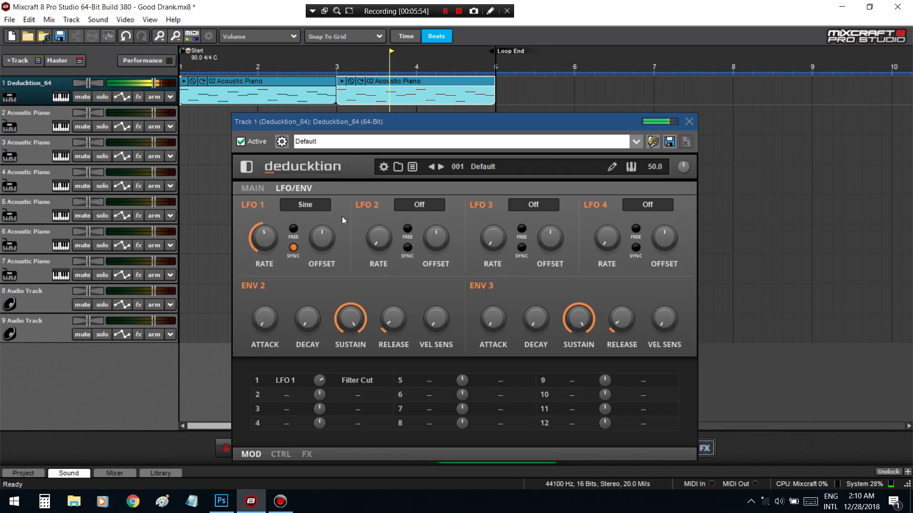
pyautogui.press('space')
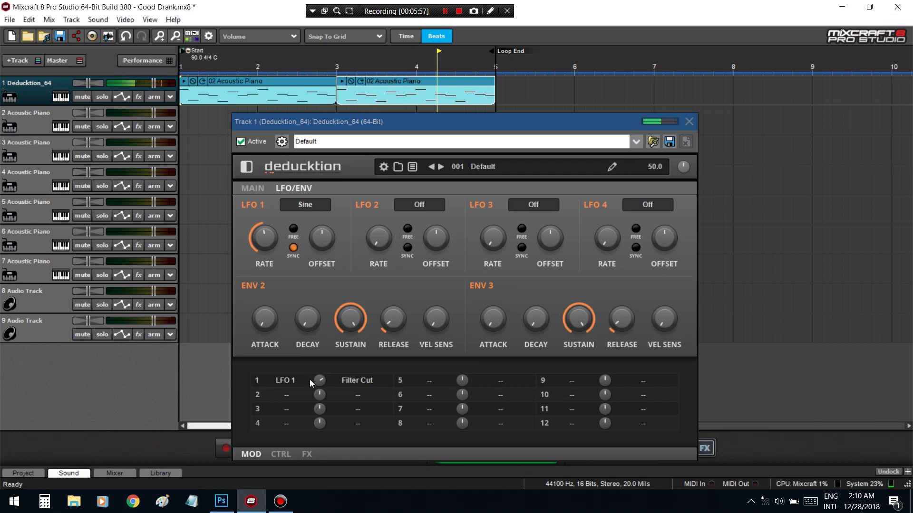
pyautogui.click(320, 381)
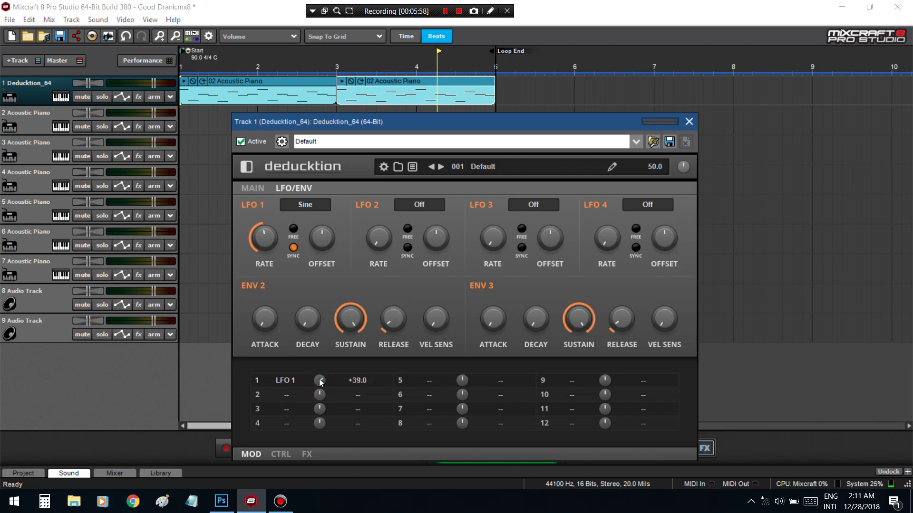
pyautogui.press('space')
pyautogui.moveTo(320, 381); pyautogui.dragTo(320, 426)
pyautogui.click(195, 439)
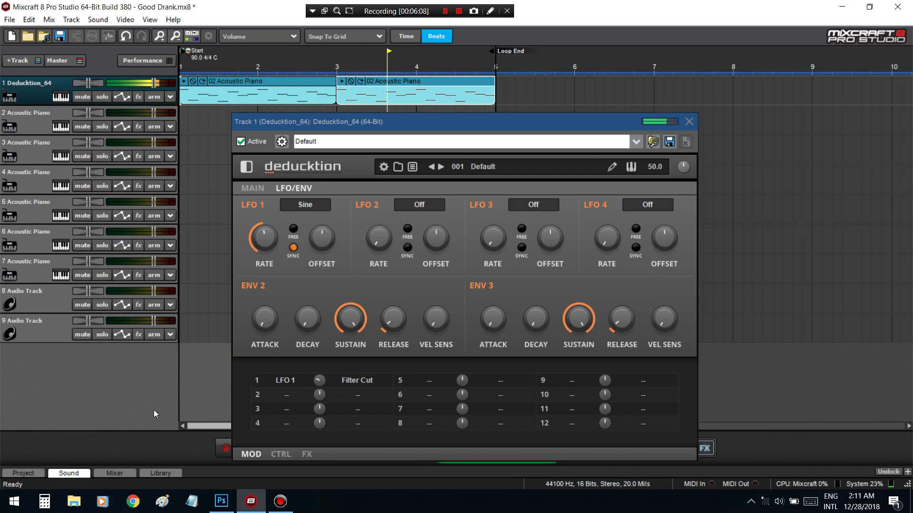
pyautogui.press('space')
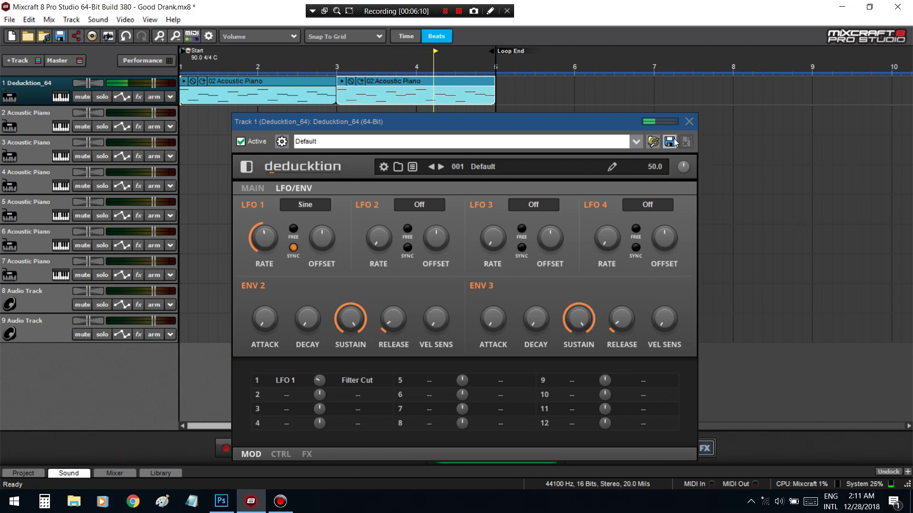
# Save the synth sound as a new preset named Water Lead and play the melody
pyautogui.click(670, 141)
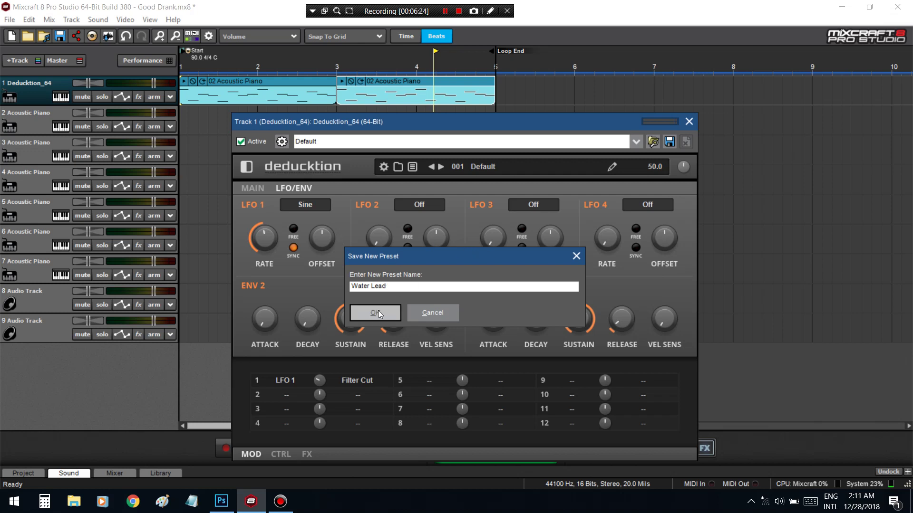
pyautogui.click(375, 312)
pyautogui.press('space')
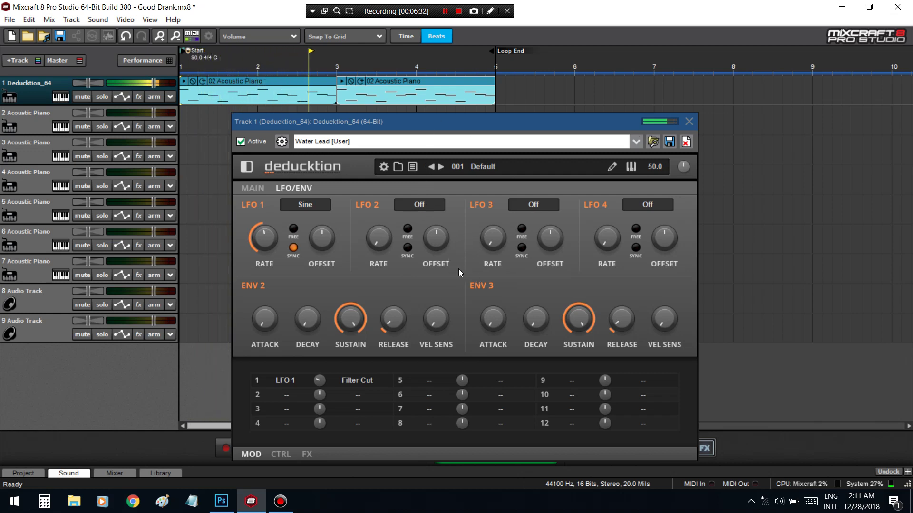
# Route LFO 2 to Filter Res in modulation slot 2 and raise its amount, auditioning the melody
pyautogui.click(294, 395)
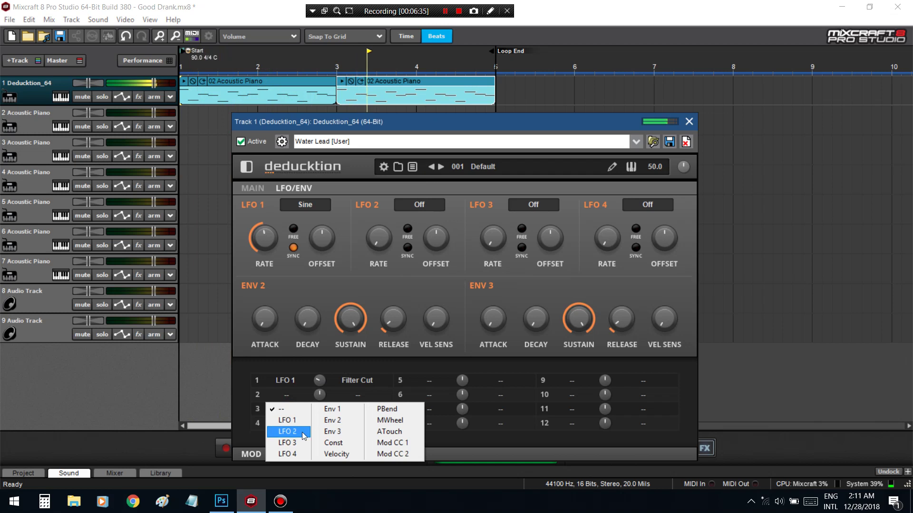
pyautogui.click(287, 431)
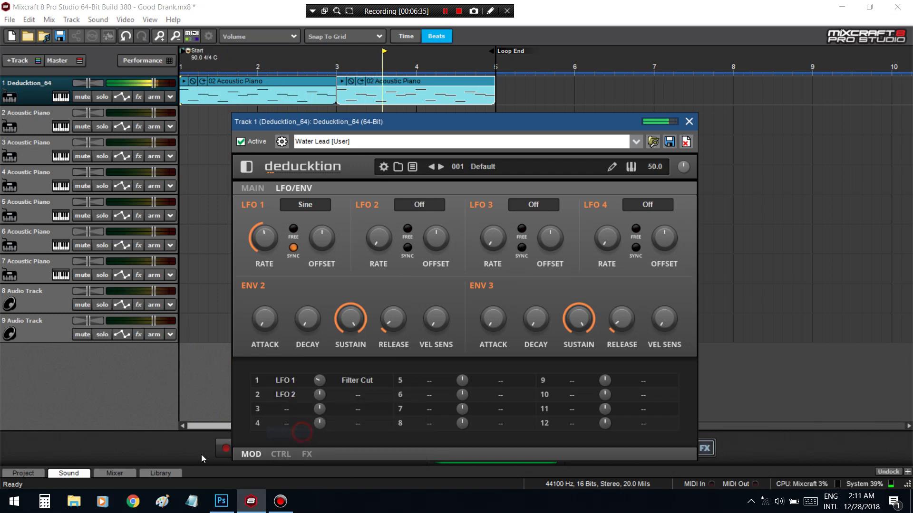
pyautogui.click(356, 396)
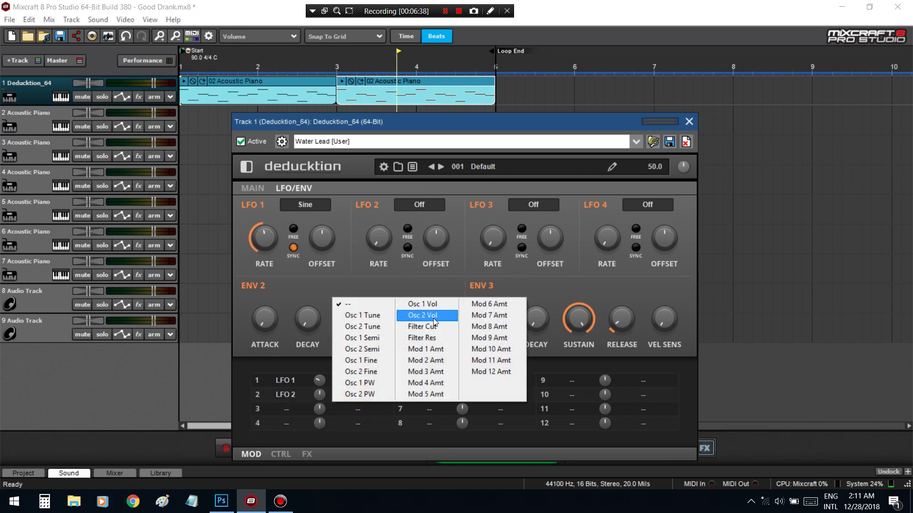
pyautogui.click(437, 336)
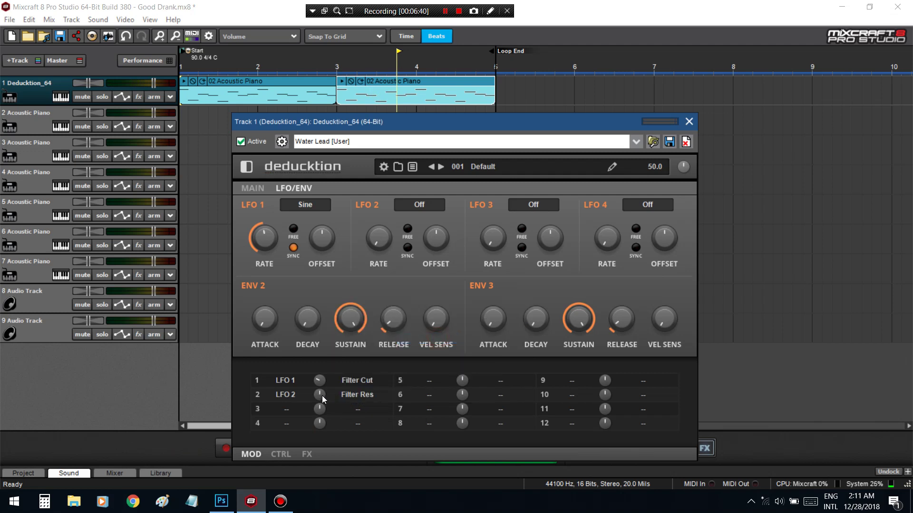
pyautogui.click(177, 448)
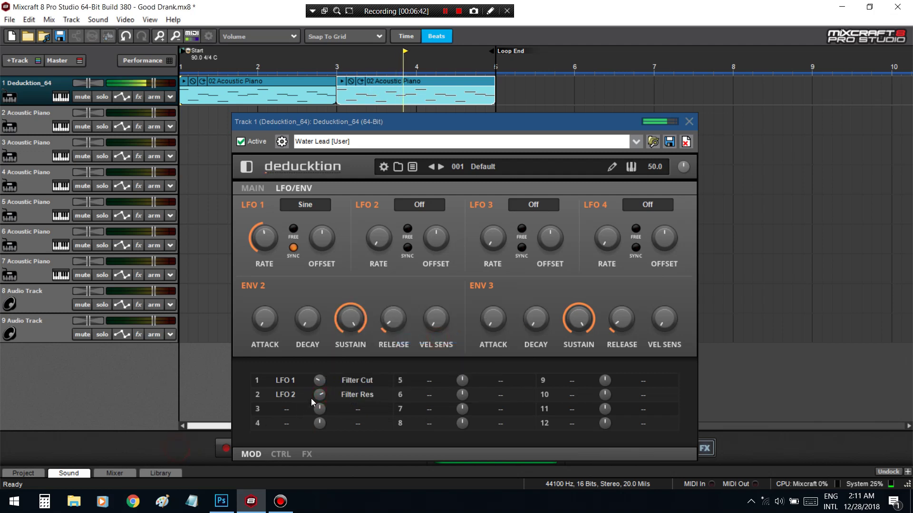
# Set the LFO 2 to Filter Res amount to +52.0, then adjust the filter's resonance and raise its key tracking
pyautogui.moveTo(319, 398); pyautogui.dragTo(311, 377)
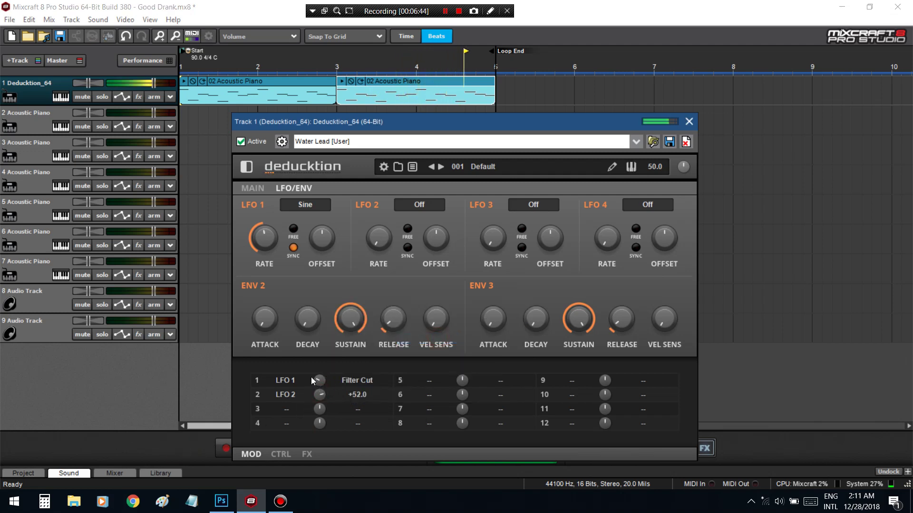
pyautogui.click(252, 188)
pyautogui.moveTo(358, 319); pyautogui.dragTo(367, 292)
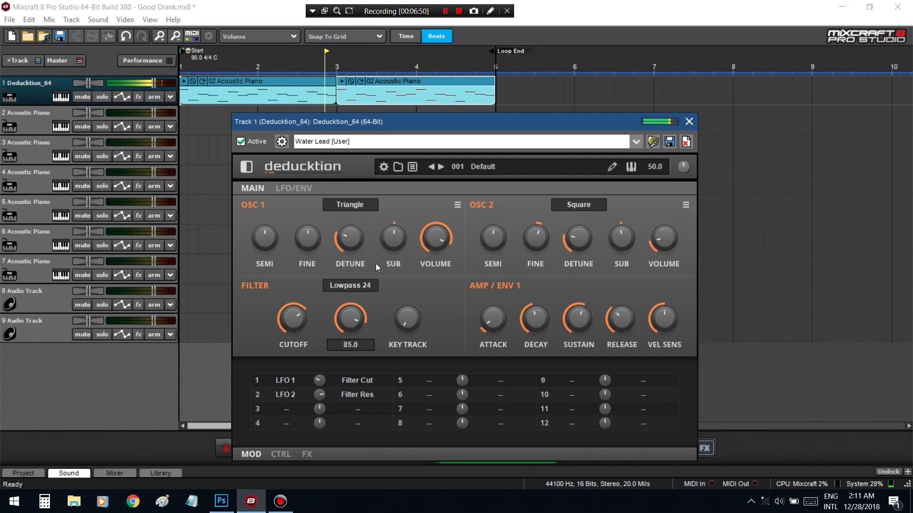
pyautogui.moveTo(404, 315); pyautogui.dragTo(432, 245)
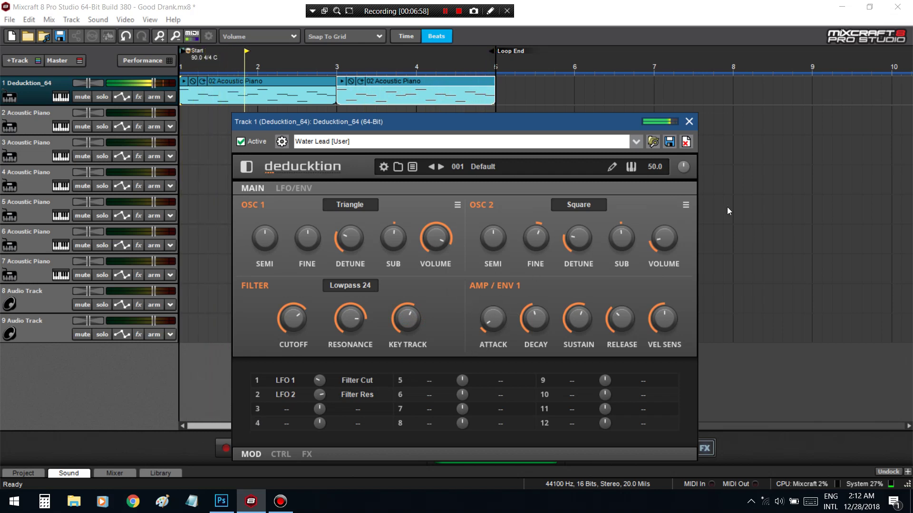
# Turn on Random Phase and Sub Follows PW for OSC 1
pyautogui.click(458, 206)
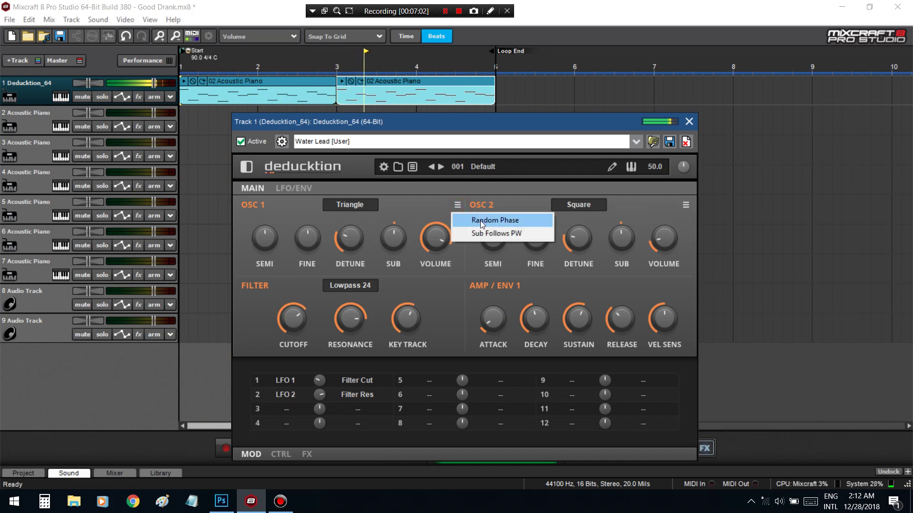
pyautogui.click(478, 223)
pyautogui.click(459, 206)
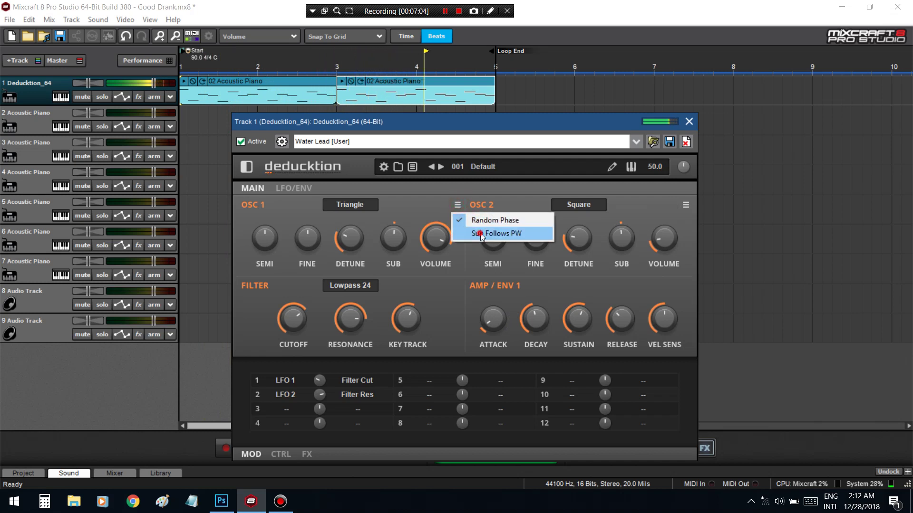
pyautogui.click(495, 233)
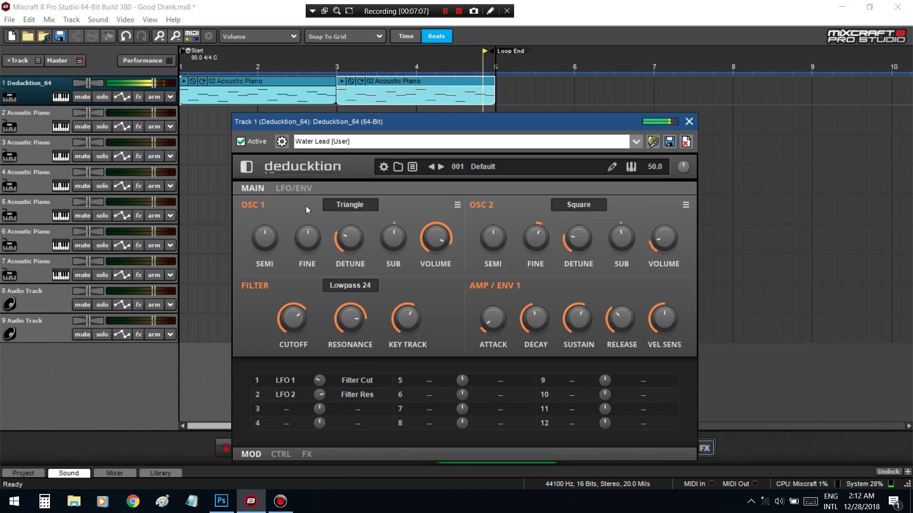
# Show the LFO/ENV page and listen to the melody with the current sound
pyautogui.click(294, 188)
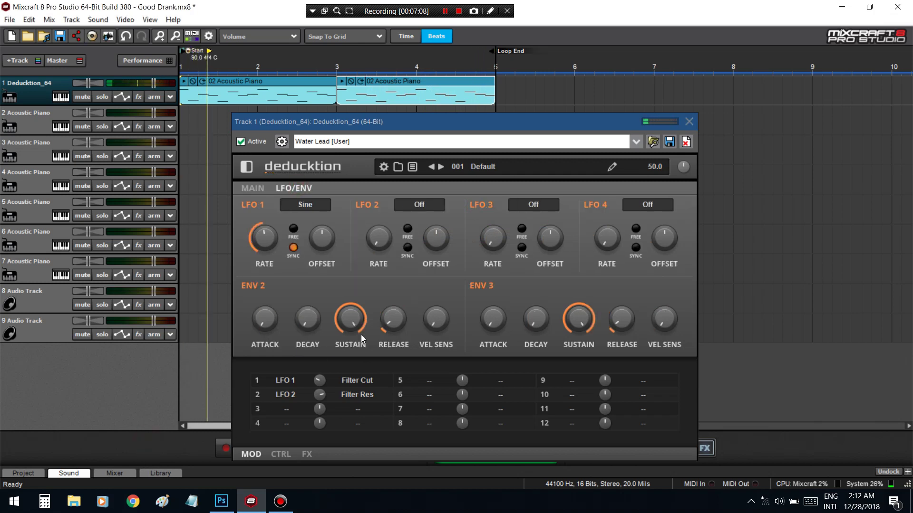
pyautogui.click(665, 145)
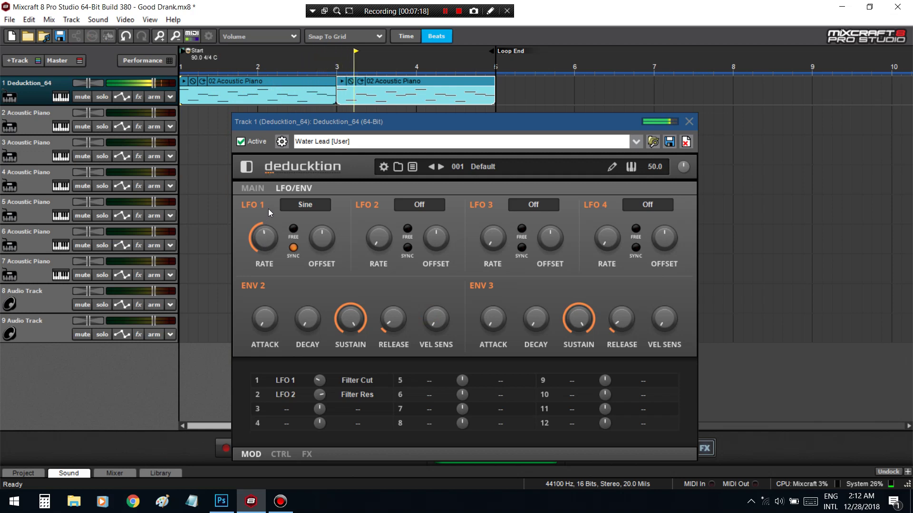
pyautogui.press('space')
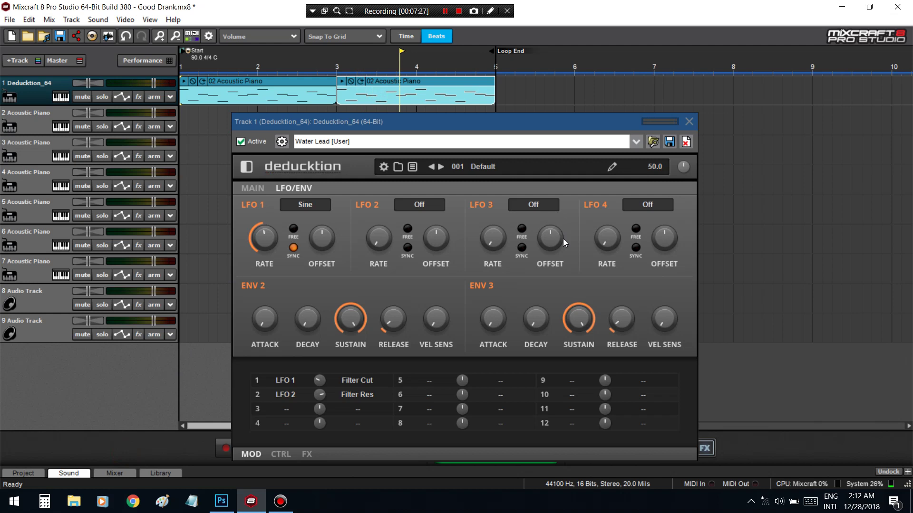
# Try the Sine, Triangle and Square waveforms on LFO 2 while the melody plays
pyautogui.click(422, 204)
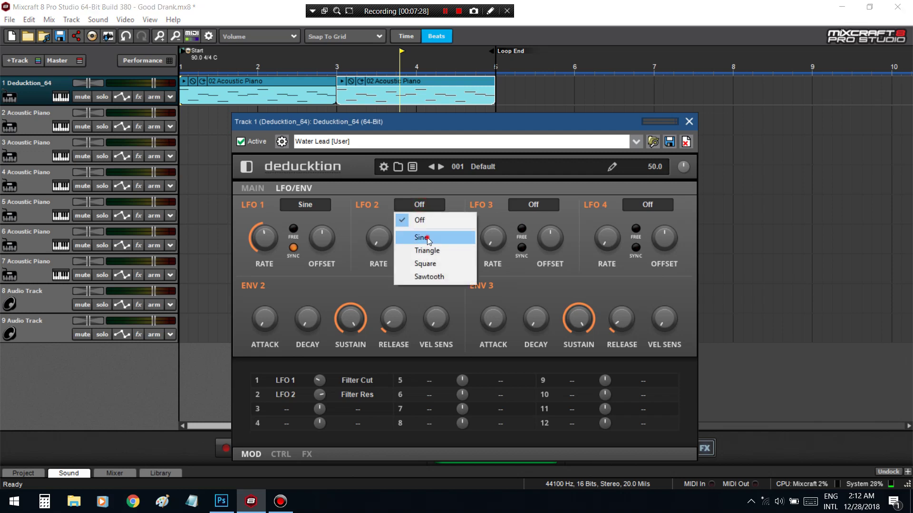
pyautogui.click(427, 238)
pyautogui.press('space')
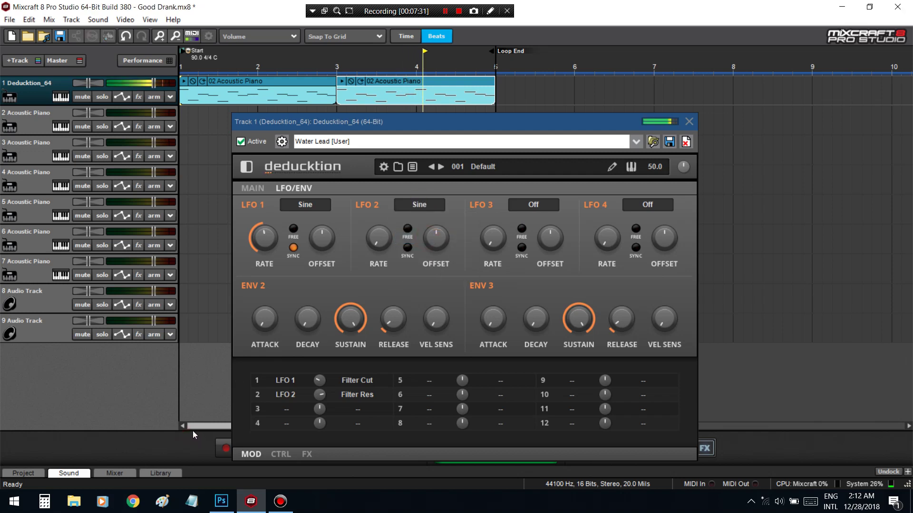
pyautogui.click(423, 209)
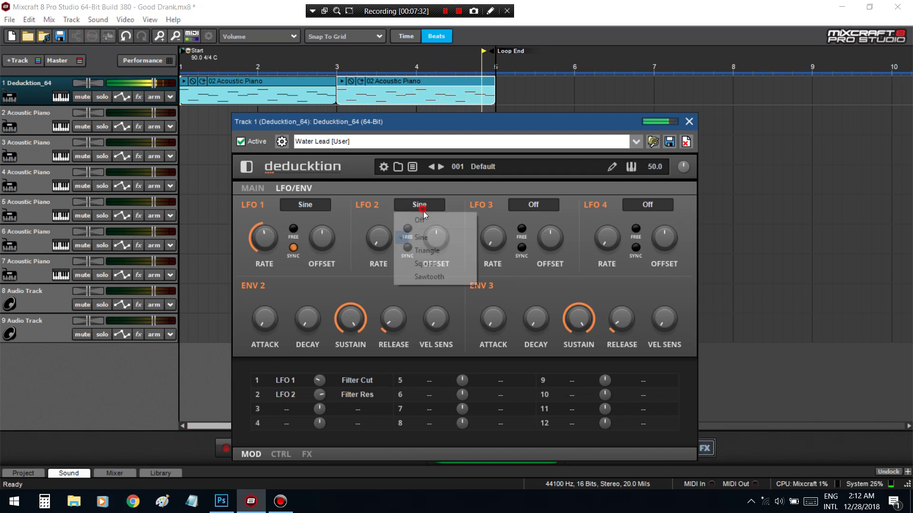
pyautogui.click(430, 251)
pyautogui.click(421, 205)
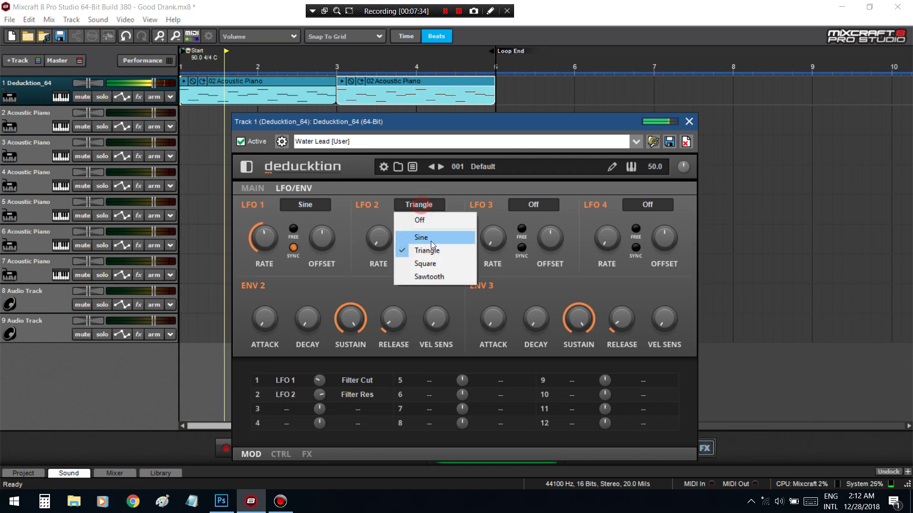
pyautogui.click(435, 262)
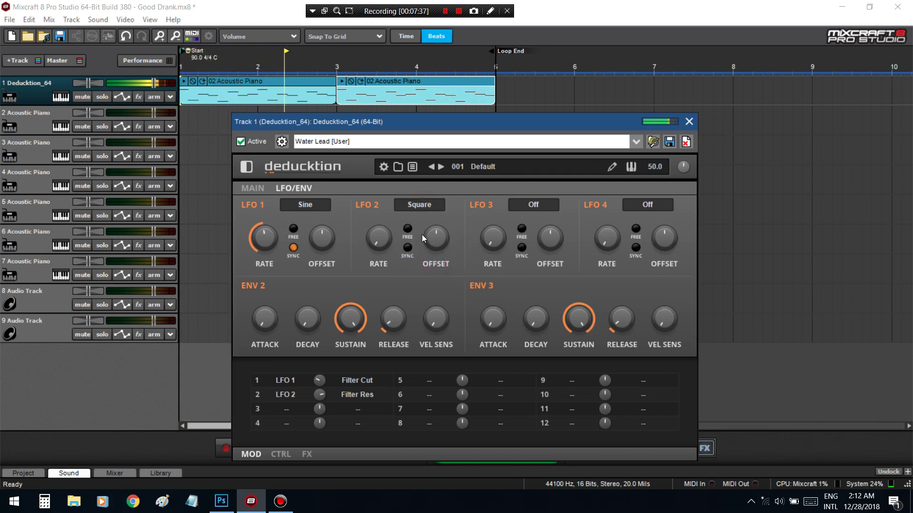
# Sync LFO 2 to the tempo, raise its rate, and reduce its modulation amount on Filter Res
pyautogui.click(409, 248)
pyautogui.moveTo(366, 238); pyautogui.dragTo(406, 183)
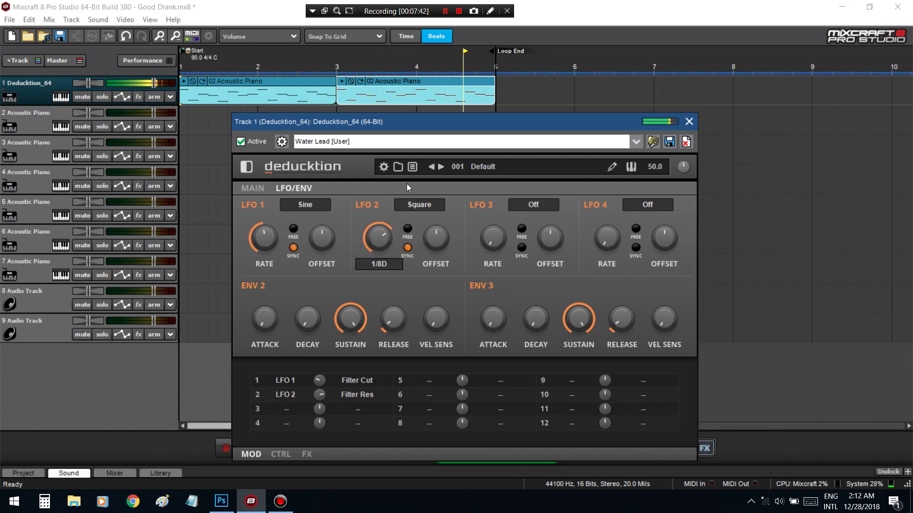
pyautogui.moveTo(386, 228); pyautogui.dragTo(393, 246)
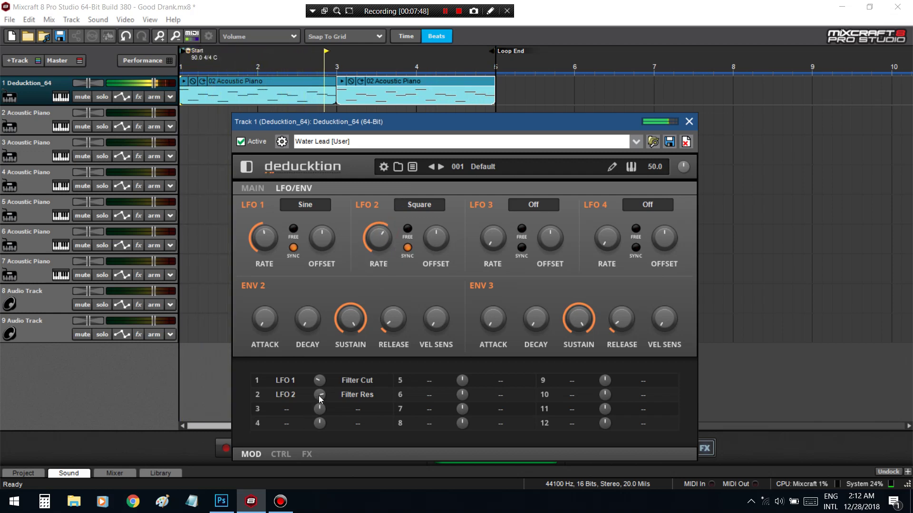
pyautogui.moveTo(319, 395)
pyautogui.mouseDown()
pyautogui.moveTo(315, 465)
pyautogui.moveTo(321, 408)
pyautogui.mouseUp()
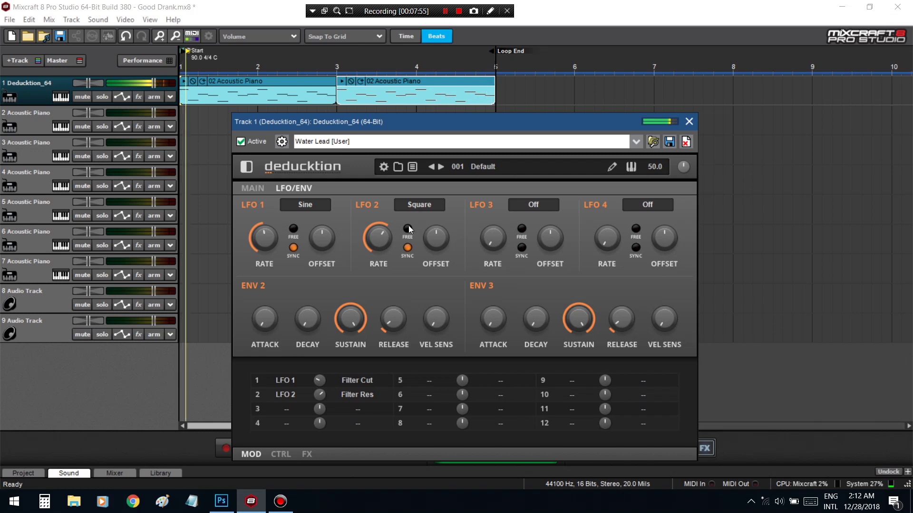
# Lower the LFO 2 rate while auditioning Sawtooth and Sine waveforms, then switch LFO 2 to Off
pyautogui.click(421, 208)
pyautogui.click(431, 276)
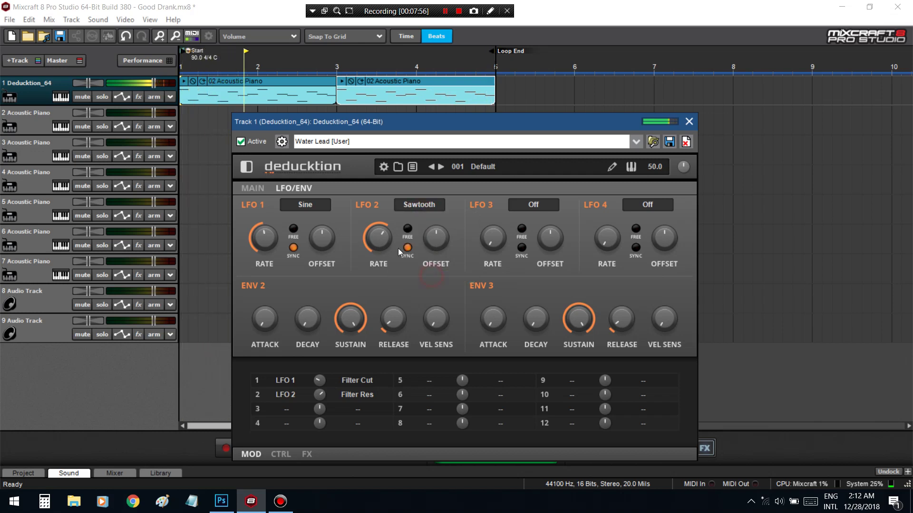
pyautogui.moveTo(386, 238); pyautogui.dragTo(391, 272)
pyautogui.click(418, 204)
pyautogui.click(421, 237)
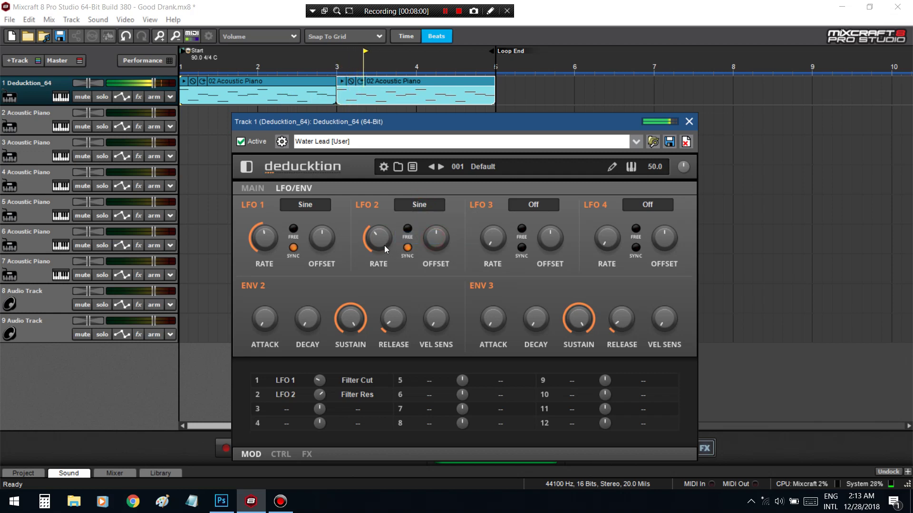
pyautogui.click(415, 207)
pyautogui.click(432, 226)
# Stop playback and save the synth sound as a new preset named Looney Lead
pyautogui.click(205, 386)
pyautogui.click(668, 142)
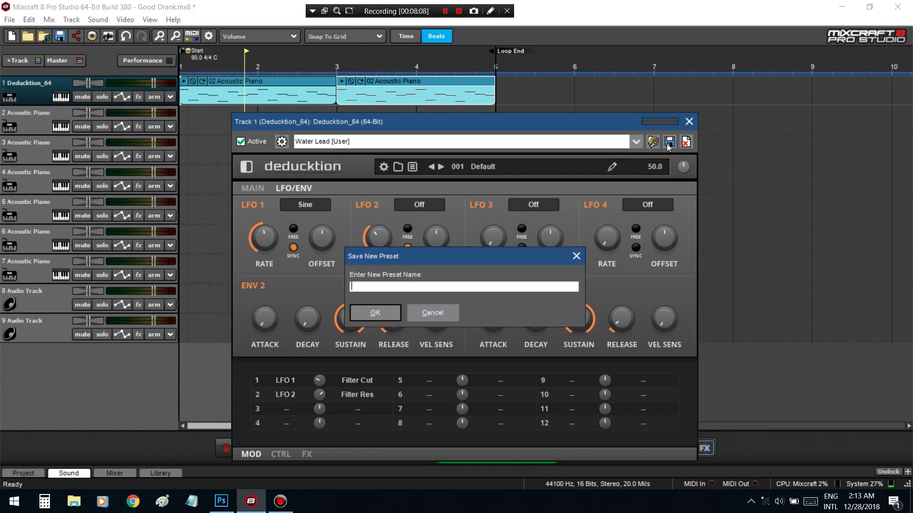
pyautogui.write('Loopy Lead')
pyautogui.press('BackSpace')
pyautogui.press('BackSpace')
pyautogui.press('BackSpace')
pyautogui.press('BackSpace')
pyautogui.press('BackSpace')
pyautogui.press('BackSpace')
pyautogui.press('BackSpace')
pyautogui.write('neyt')
pyautogui.click(381, 311)
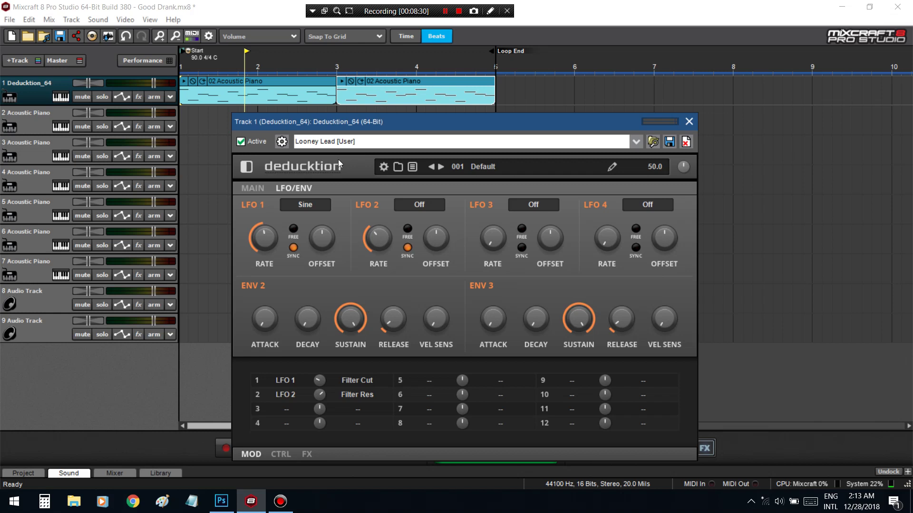
# Return to the synth's MAIN page, load the Water Lead user preset and play the melody
pyautogui.click(248, 187)
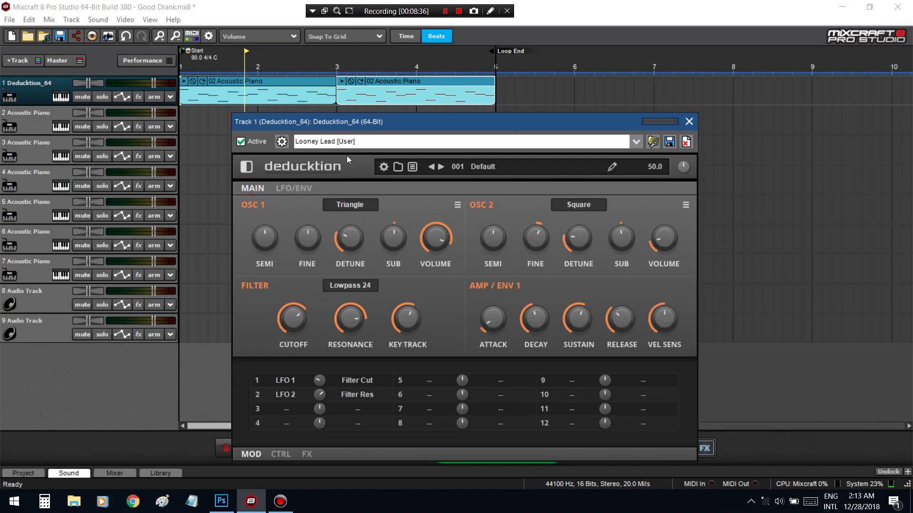
pyautogui.click(636, 141)
pyautogui.click(590, 194)
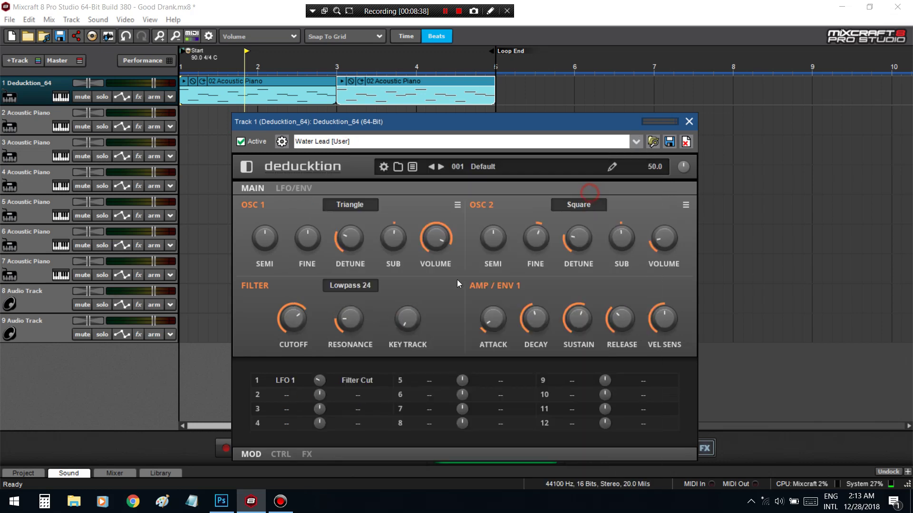
pyautogui.click(135, 441)
pyautogui.press('space')
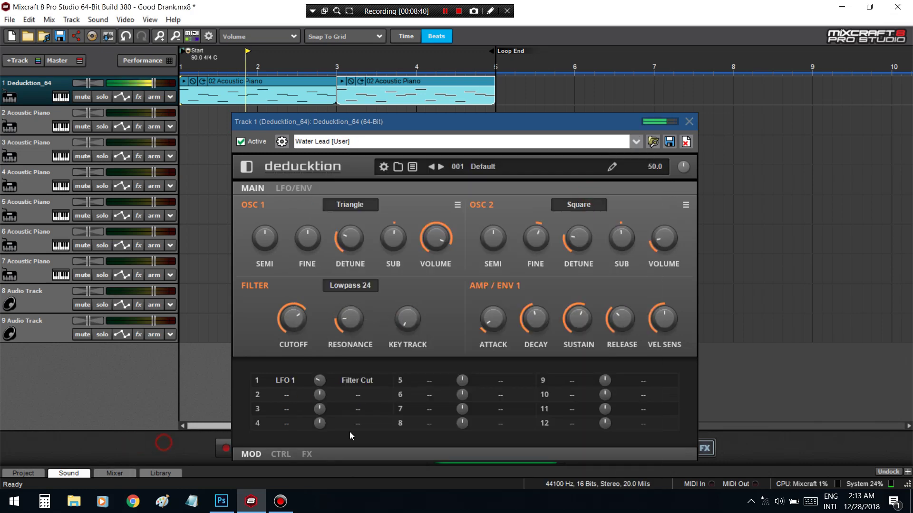
# Add chorus at 24.5 in the synth's effects and sync the chorus rate to the tempo at 2/1
pyautogui.click(306, 454)
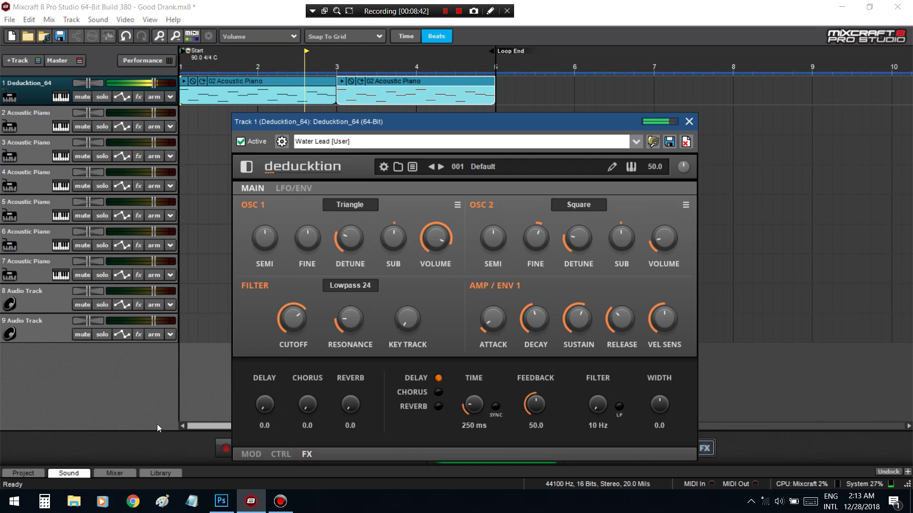
pyautogui.moveTo(316, 403)
pyautogui.mouseDown()
pyautogui.moveTo(342, 324)
pyautogui.moveTo(326, 391)
pyautogui.mouseUp()
pyautogui.click(438, 392)
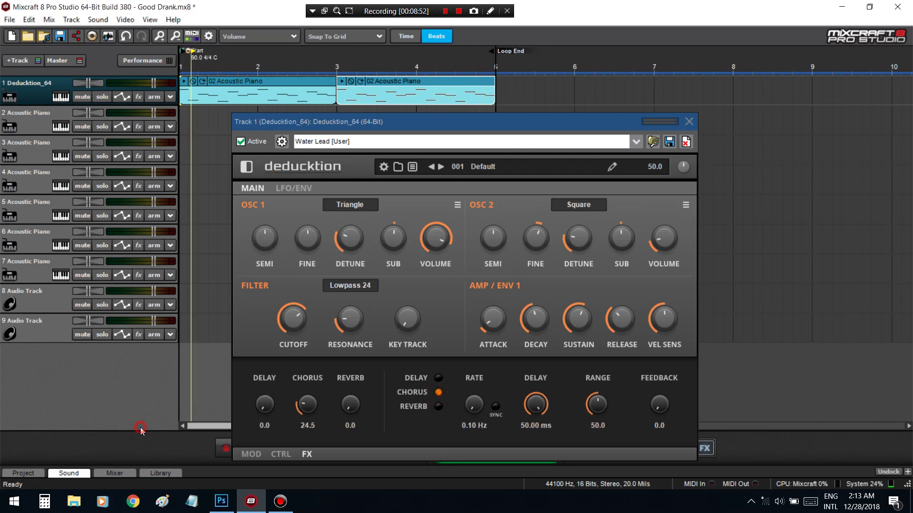
pyautogui.press('space')
pyautogui.moveTo(470, 404)
pyautogui.mouseDown()
pyautogui.moveTo(481, 377)
pyautogui.moveTo(484, 422)
pyautogui.moveTo(479, 390)
pyautogui.mouseUp()
pyautogui.click(495, 407)
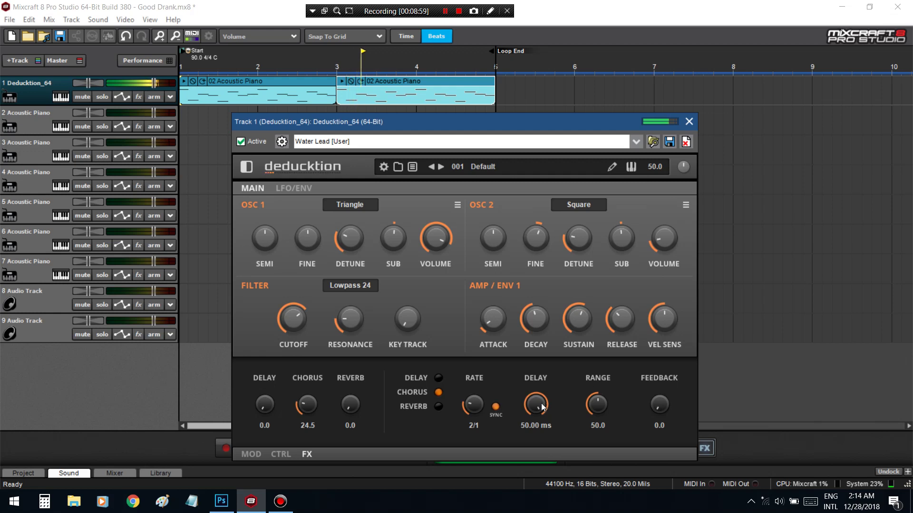
# Set the chorus delay to 30.46 ms, its range to 35.0 and its feedback to about 26
pyautogui.moveTo(535, 403)
pyautogui.mouseDown()
pyautogui.moveTo(550, 423)
pyautogui.moveTo(531, 400)
pyautogui.mouseUp()
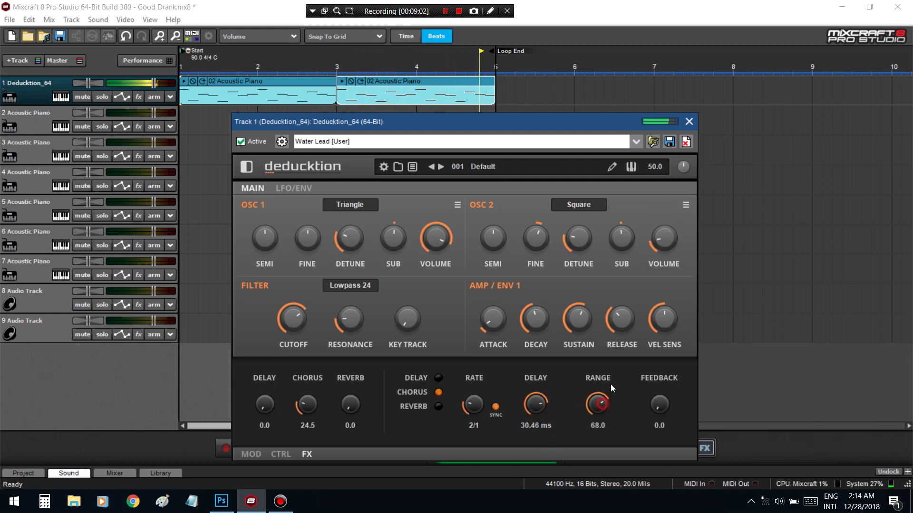
pyautogui.moveTo(604, 404); pyautogui.dragTo(632, 443)
pyautogui.moveTo(674, 404); pyautogui.dragTo(671, 380)
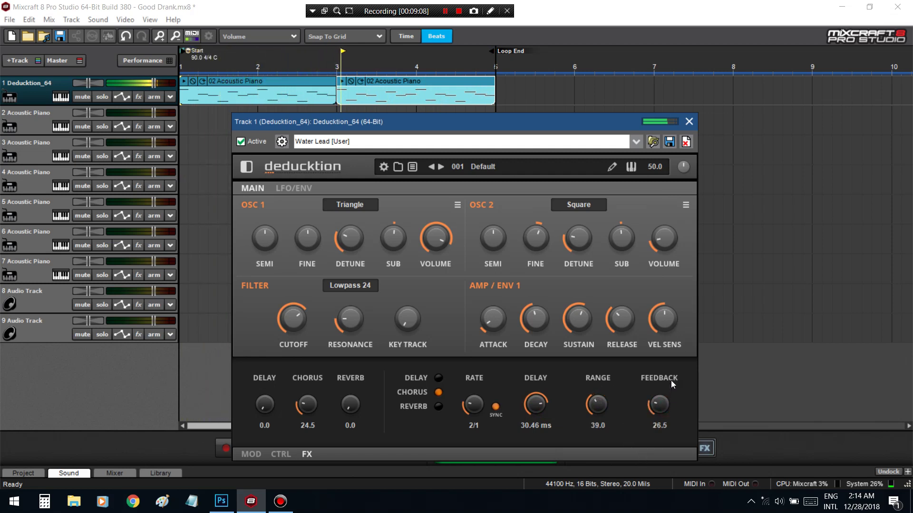
pyautogui.moveTo(594, 412); pyautogui.dragTo(601, 428)
# Add reverb at 9.5 with size 60.5, damping 76.5 and width 76.5
pyautogui.moveTo(350, 409); pyautogui.dragTo(352, 396)
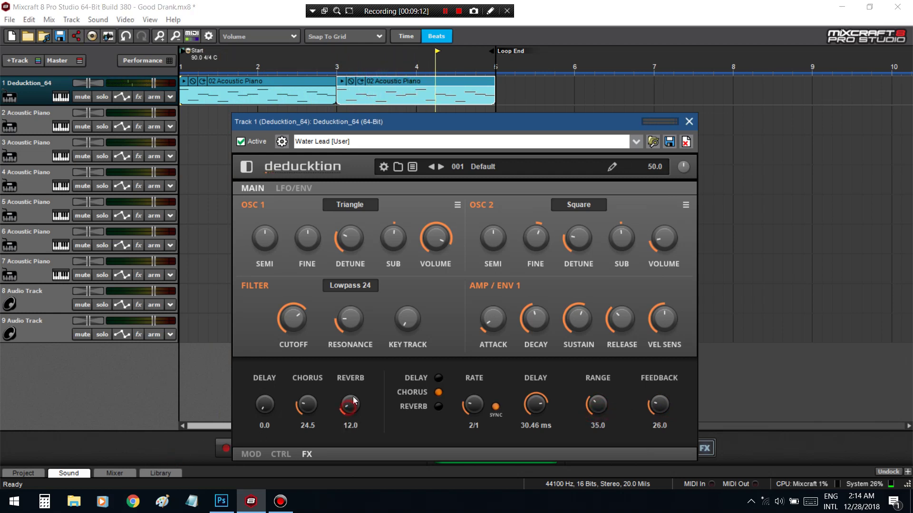
pyautogui.click(438, 406)
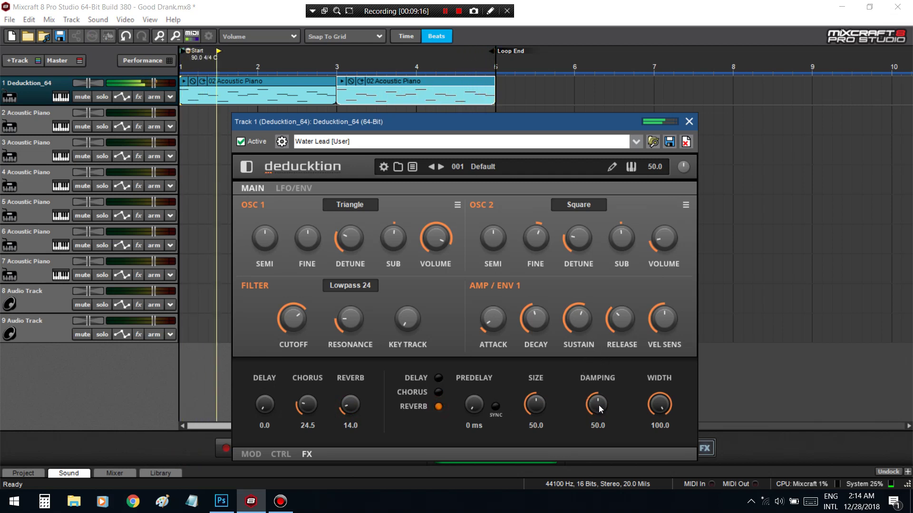
pyautogui.moveTo(597, 407); pyautogui.dragTo(603, 380)
pyautogui.moveTo(659, 404); pyautogui.dragTo(657, 432)
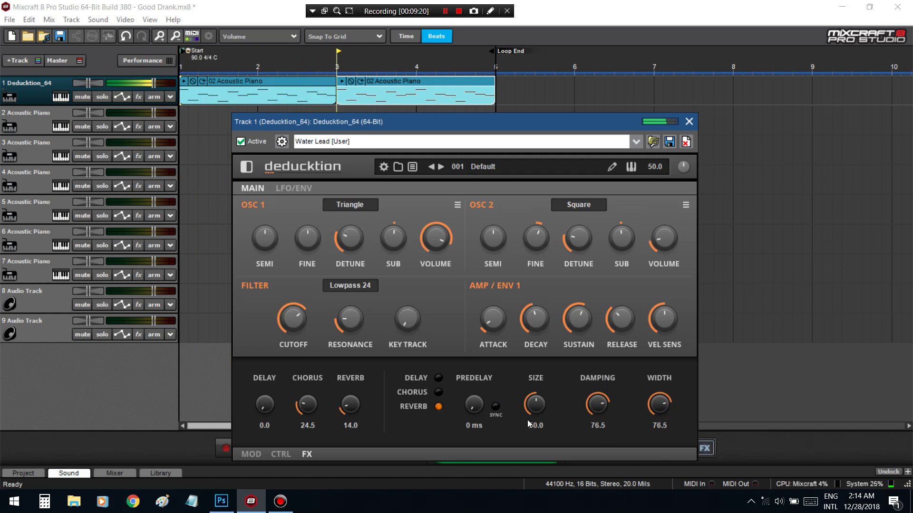
pyautogui.moveTo(526, 420)
pyautogui.mouseDown()
pyautogui.moveTo(540, 399)
pyautogui.moveTo(525, 407)
pyautogui.mouseUp()
pyautogui.moveTo(360, 407); pyautogui.dragTo(363, 415)
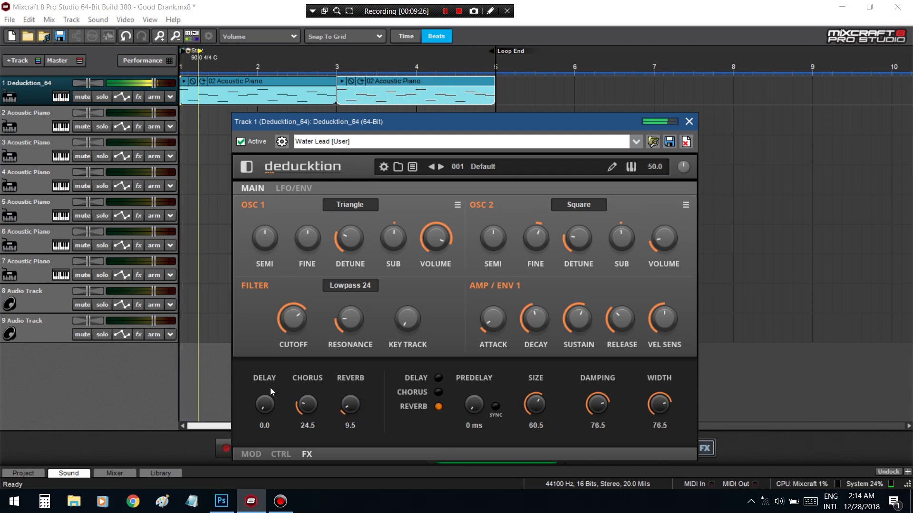
# Close the synth editor and rename track 1 as Melody
pyautogui.click(688, 122)
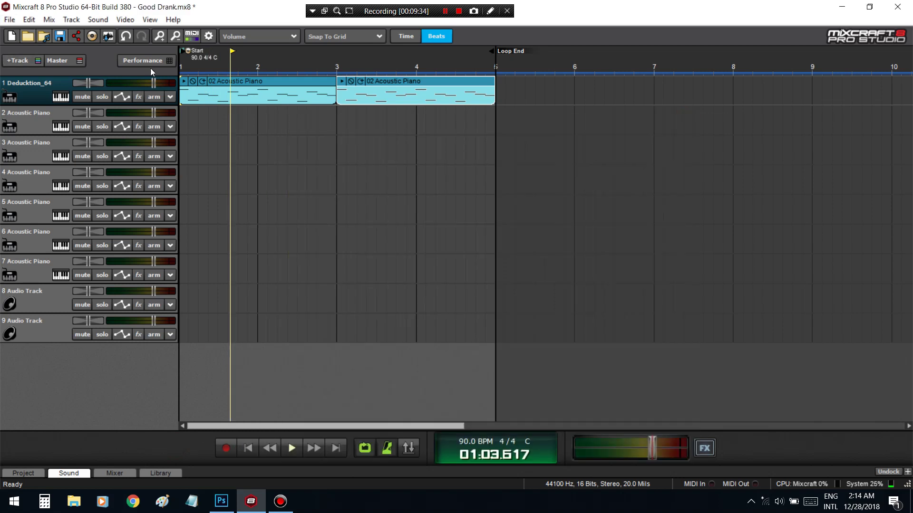
pyautogui.doubleClick(50, 89)
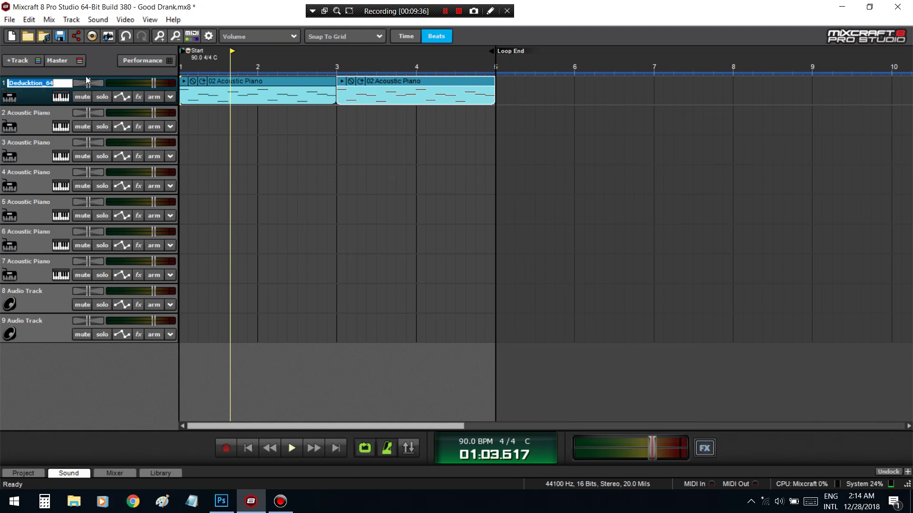
pyautogui.write('Melody')
pyautogui.press('Return')
# Open the Melody track's instrument settings clear of the track controls and check the track's effect list
pyautogui.click(57, 98)
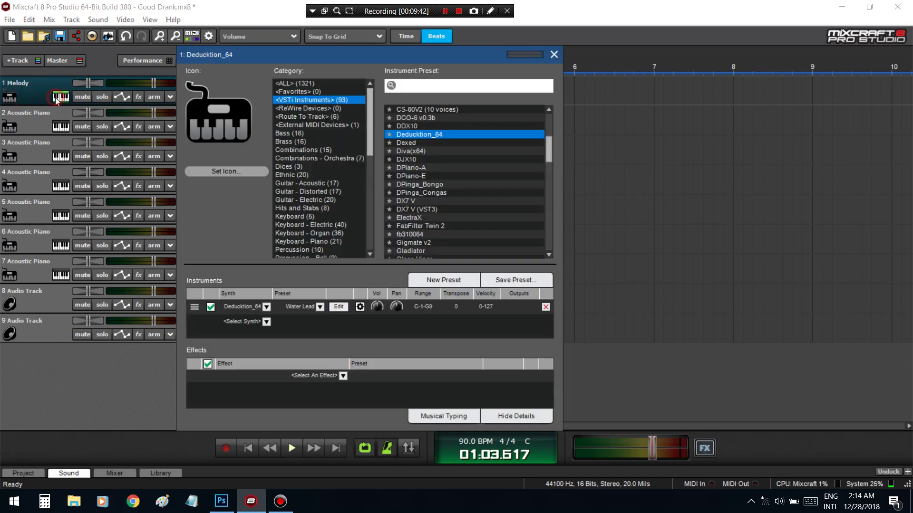
pyautogui.moveTo(284, 60); pyautogui.dragTo(482, 39)
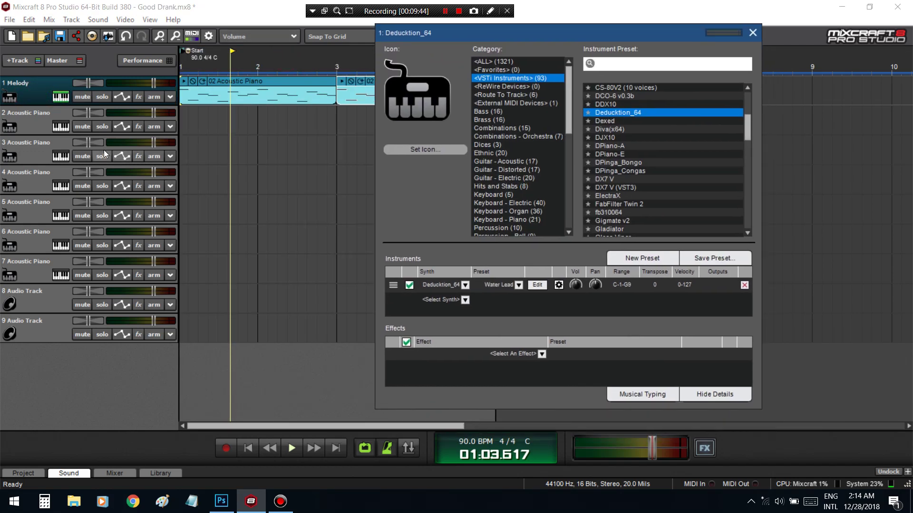
pyautogui.click(139, 96)
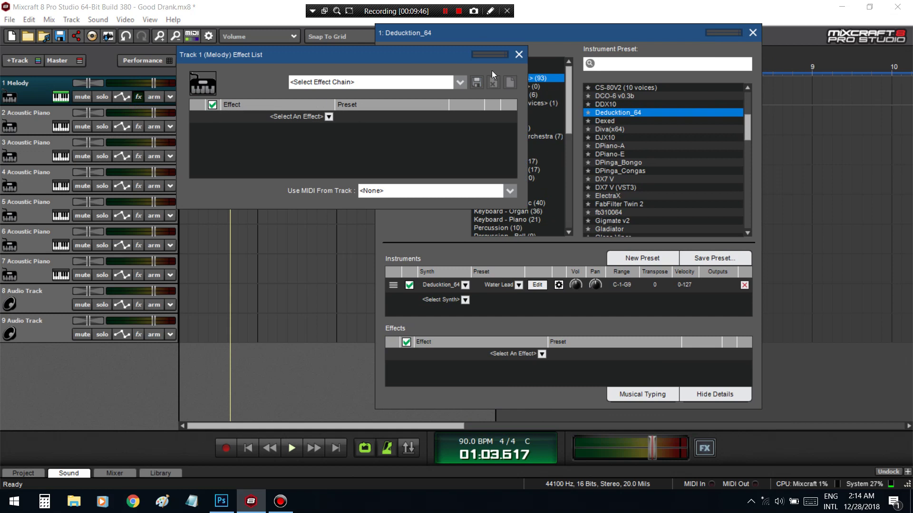
pyautogui.click(518, 55)
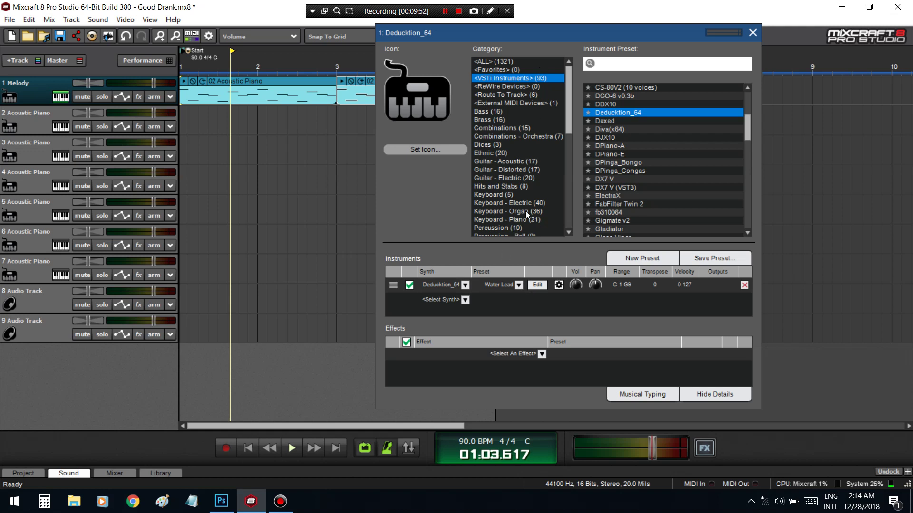
pyautogui.click(699, 255)
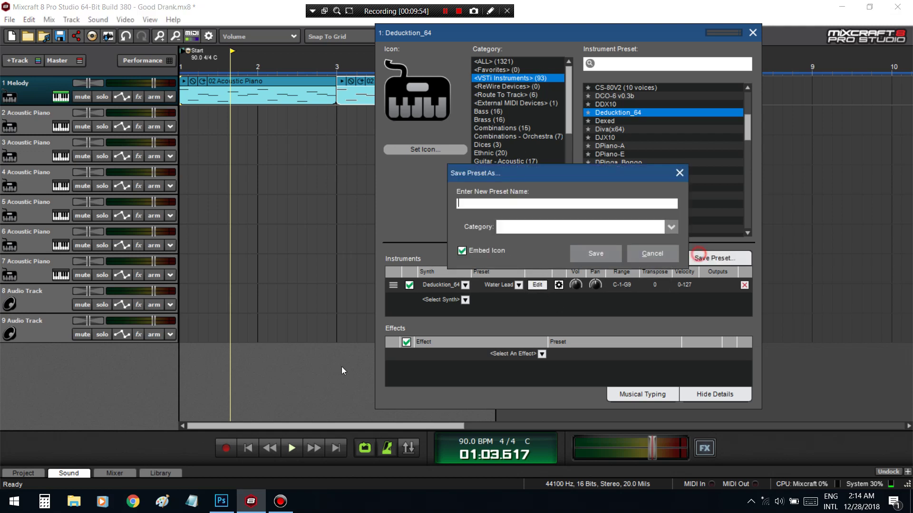
pyautogui.click(674, 227)
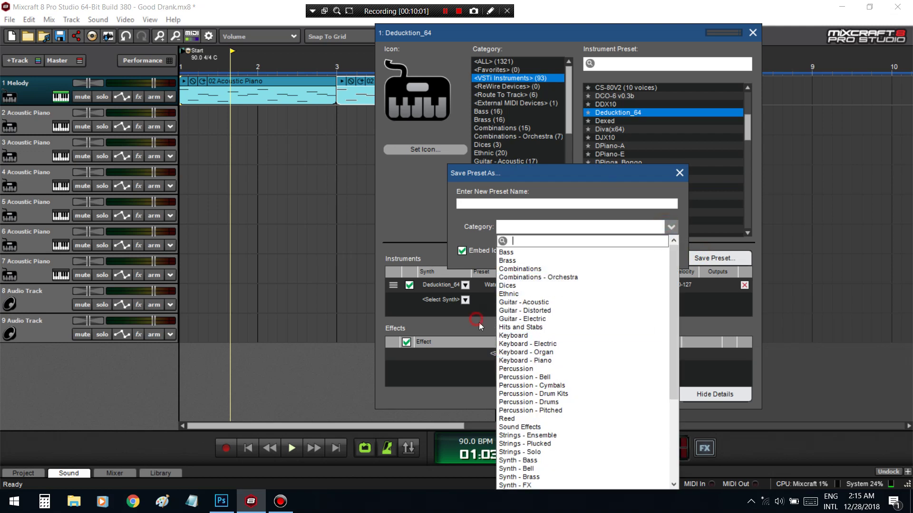
pyautogui.click(486, 226)
pyautogui.click(679, 173)
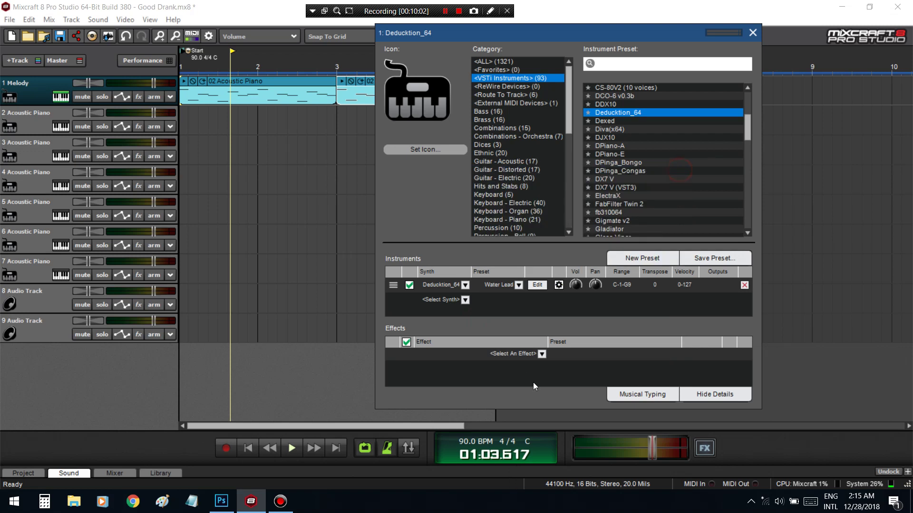
pyautogui.click(522, 356)
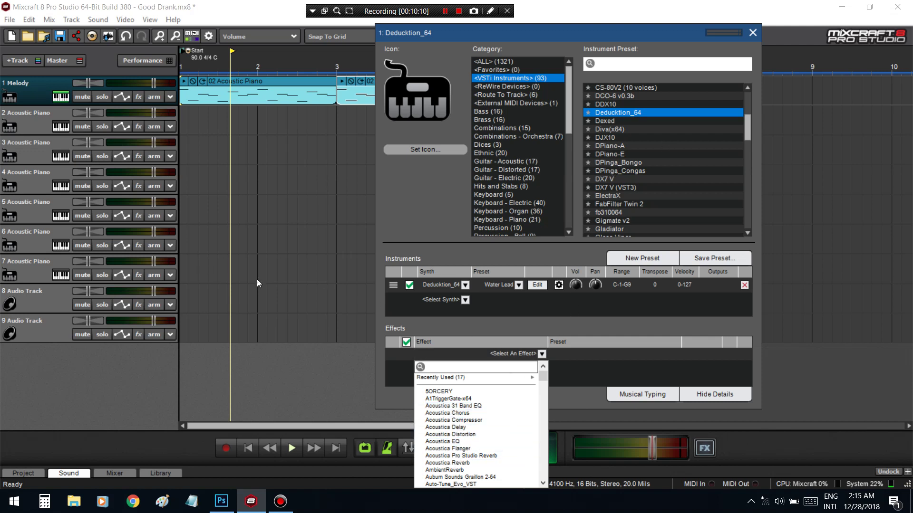
pyautogui.click(139, 99)
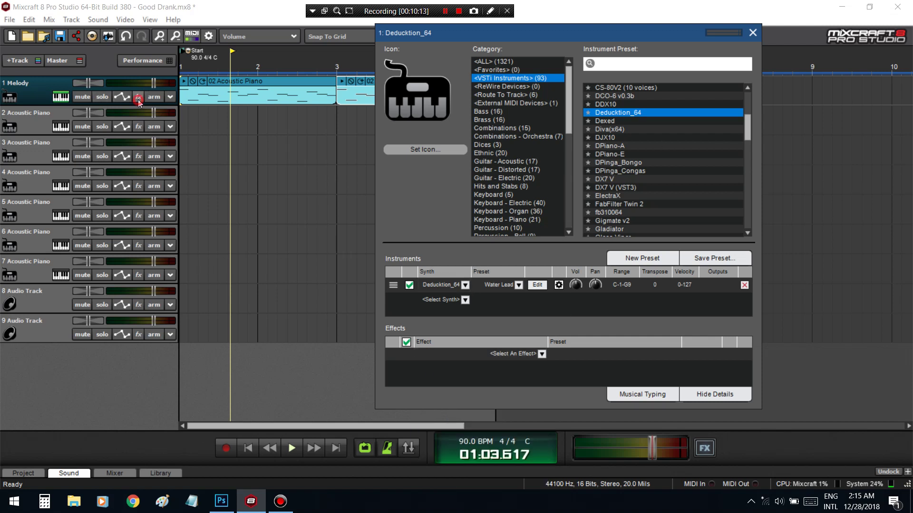
pyautogui.click(141, 95)
pyautogui.click(139, 97)
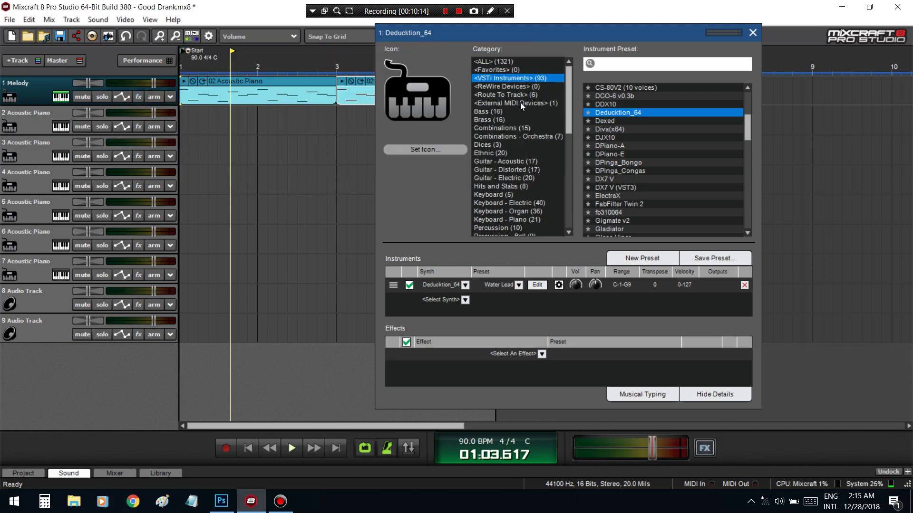
# Add the FabFilter Pro-Q 2 x64 equalizer to the Melody track's effects
pyautogui.click(489, 357)
pyautogui.scroll(-10, 470, 428)
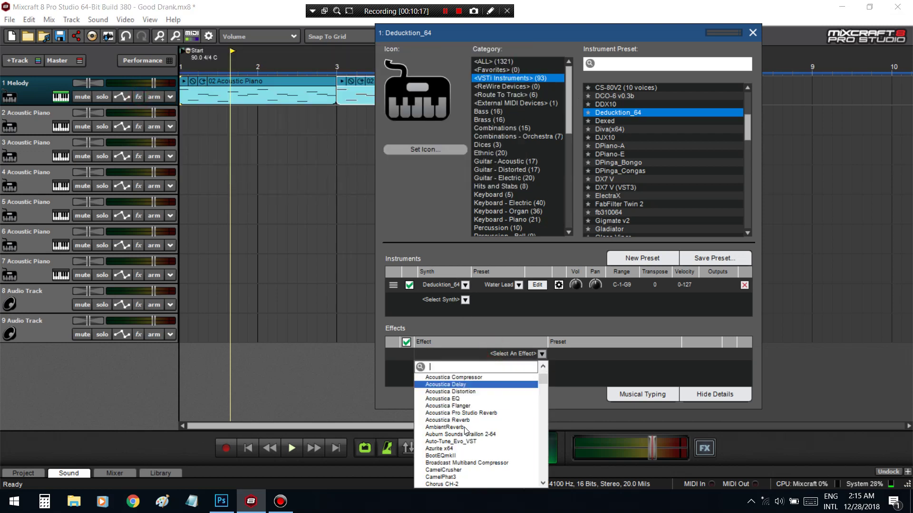
pyautogui.scroll(3, 469, 428)
pyautogui.scroll(-3, 468, 433)
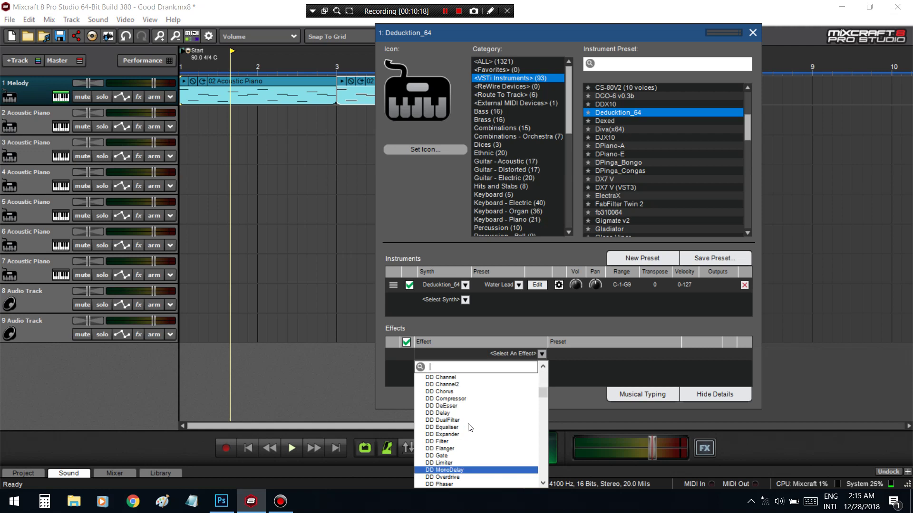
pyautogui.scroll(3, 466, 437)
pyautogui.scroll(-3, 463, 444)
pyautogui.scroll(-5, 462, 444)
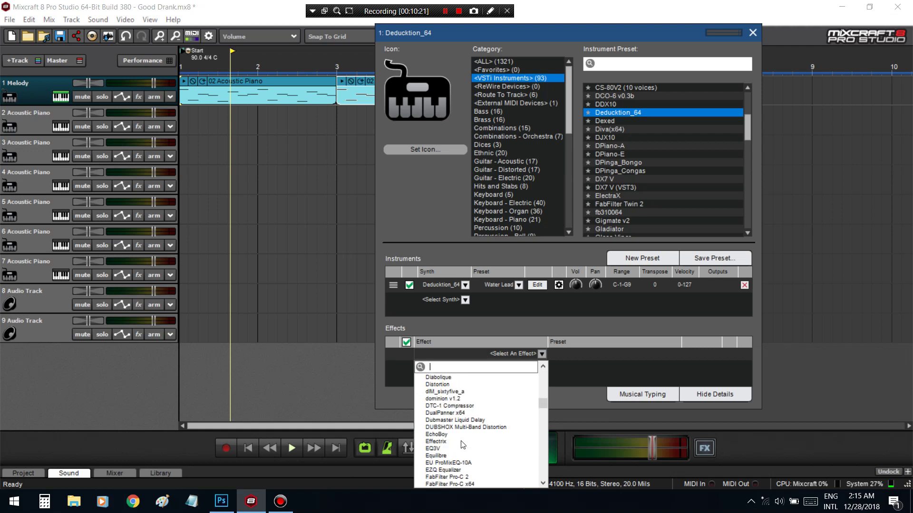
pyautogui.scroll(-2, 463, 444)
pyautogui.scroll(-2, 480, 437)
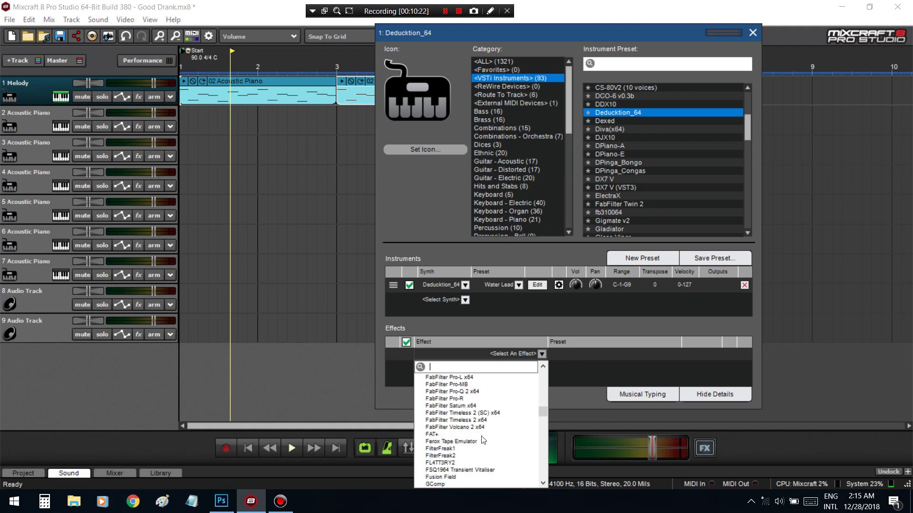
pyautogui.scroll(2, 480, 435)
pyautogui.click(475, 433)
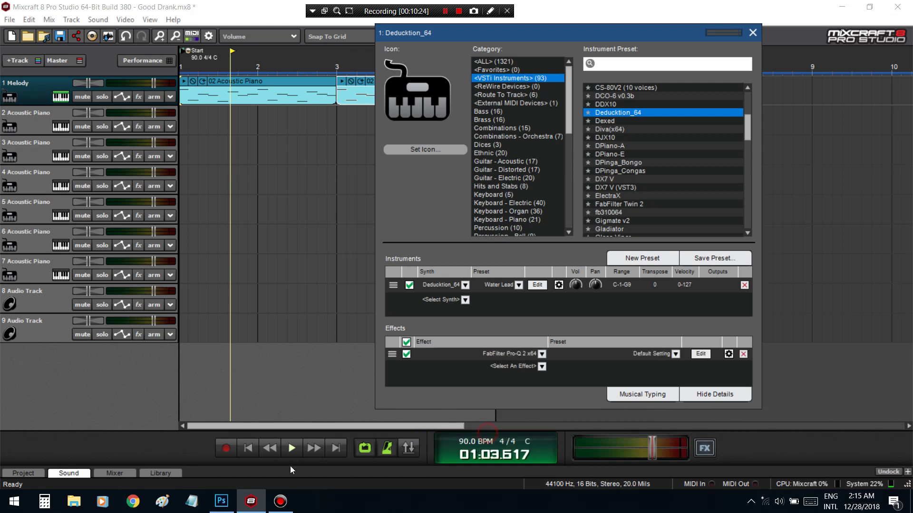
# Play the melody from the start and load the Low Cut preset in the track's Pro-Q 2 equalizer
pyautogui.click(248, 449)
pyautogui.click(701, 354)
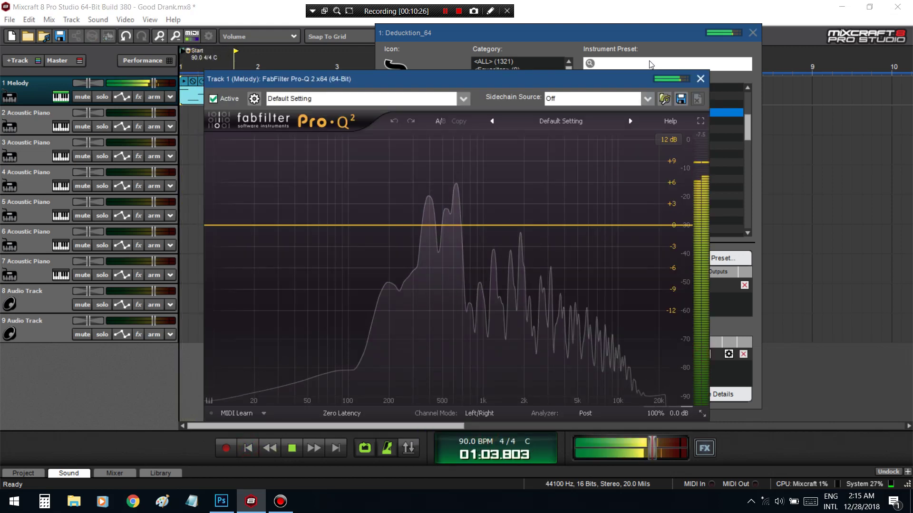
pyautogui.click(561, 121)
pyautogui.click(522, 358)
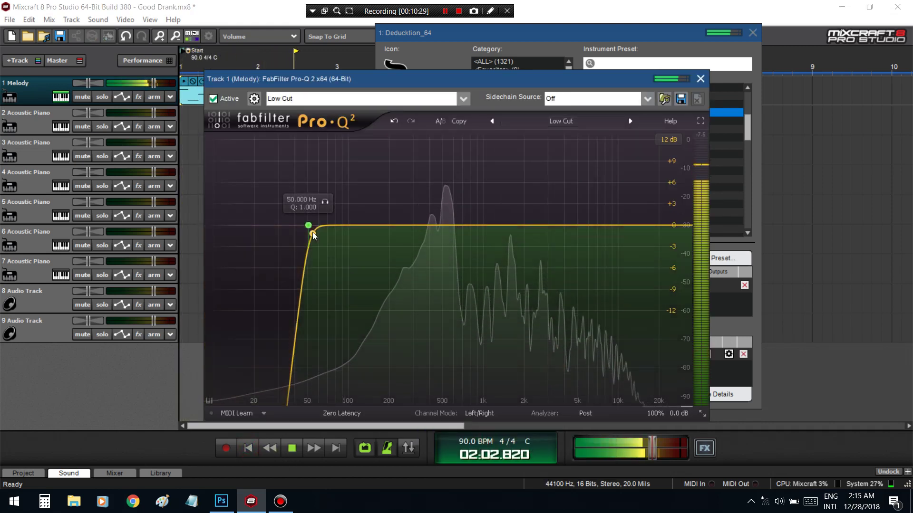
# Raise the equalizer's low cut to about 300 Hz and set its slope to 12 dB/oct
pyautogui.moveTo(312, 235); pyautogui.dragTo(413, 239)
pyautogui.click(275, 371)
pyautogui.click(373, 245)
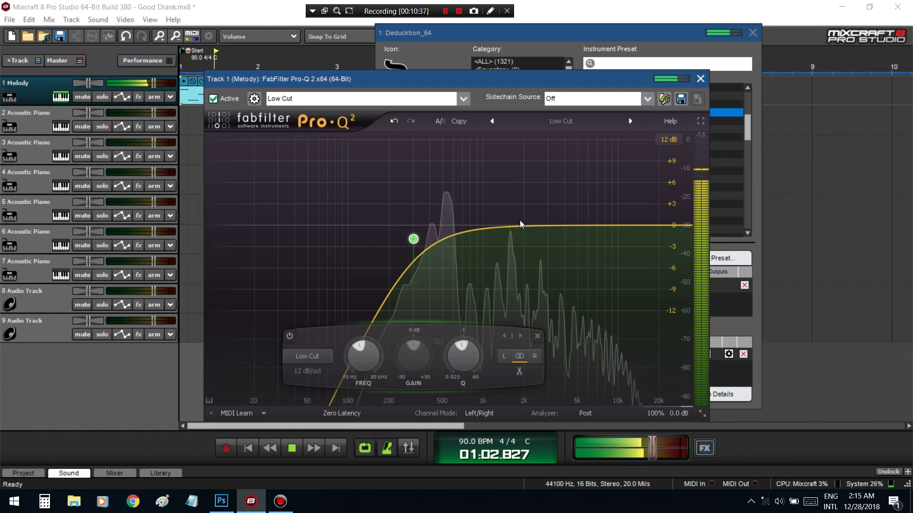
# Add a bell band cutting about 4 dB just below 1 kHz, raise the low cut to about 344 Hz, and close the equalizer
pyautogui.moveTo(522, 224); pyautogui.dragTo(480, 179)
pyautogui.moveTo(478, 361); pyautogui.dragTo(477, 399)
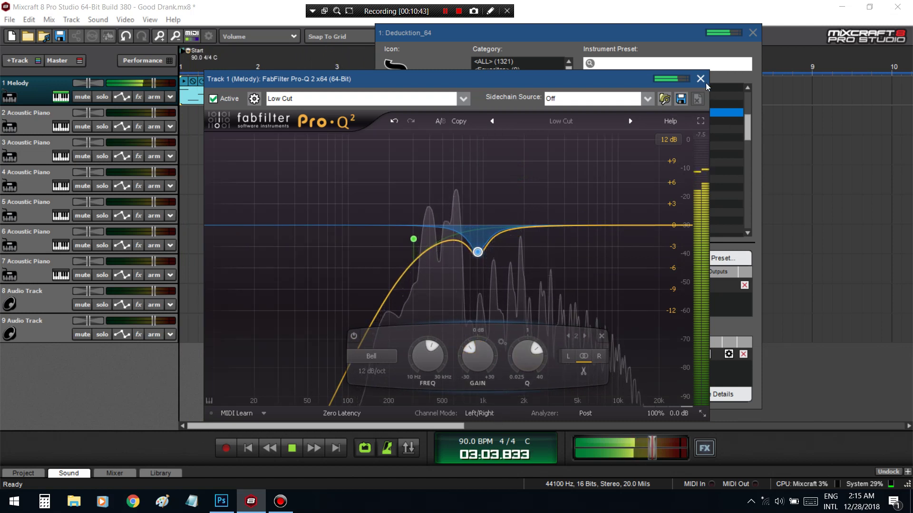
pyautogui.moveTo(413, 238); pyautogui.dragTo(423, 239)
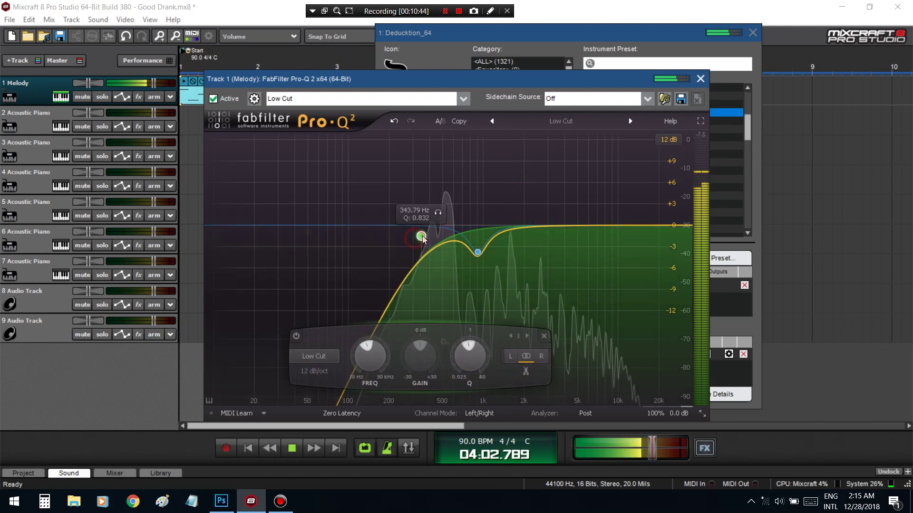
pyautogui.click(700, 78)
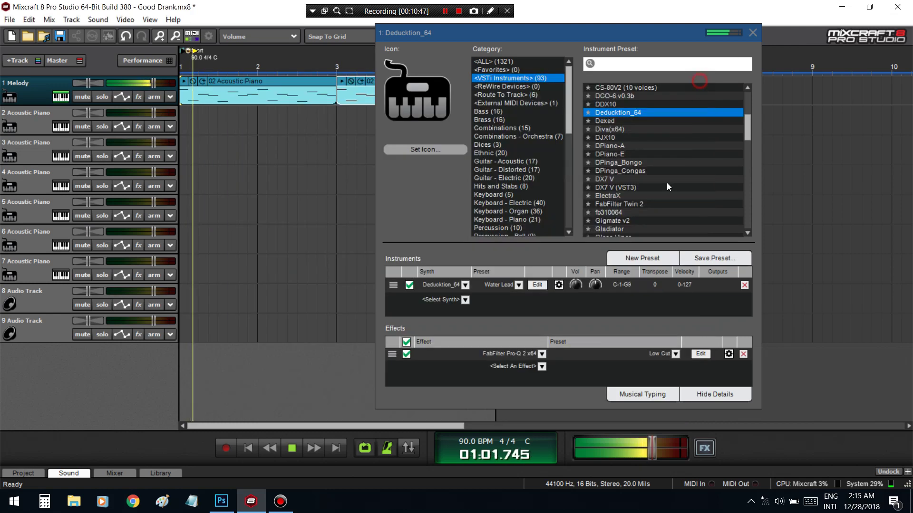
# Add the Ferox Tape Emulator to the Melody track's effects after the equalizer
pyautogui.click(516, 366)
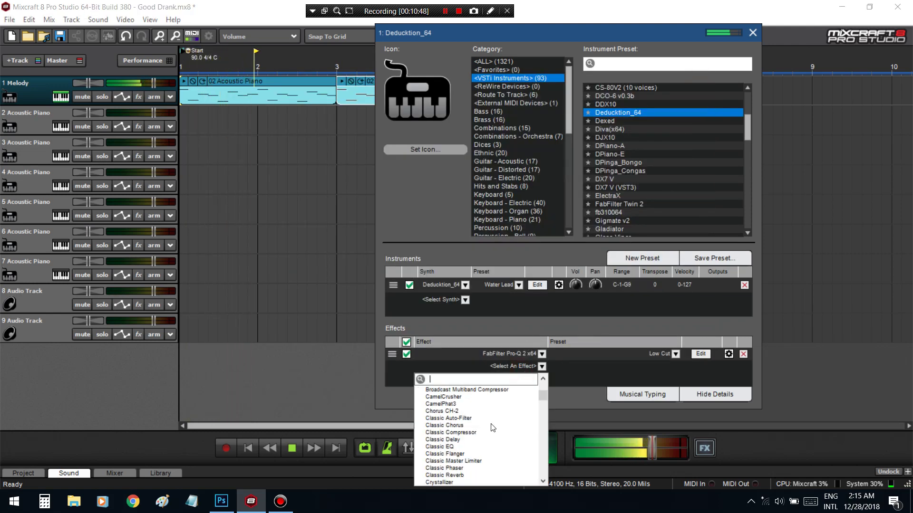
pyautogui.scroll(-5, 492, 428)
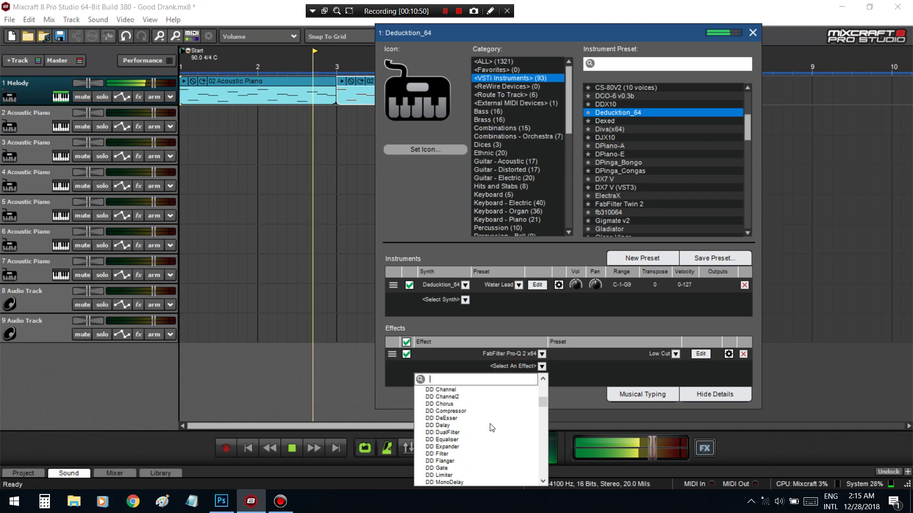
pyautogui.scroll(-2, 492, 428)
pyautogui.scroll(-4, 492, 428)
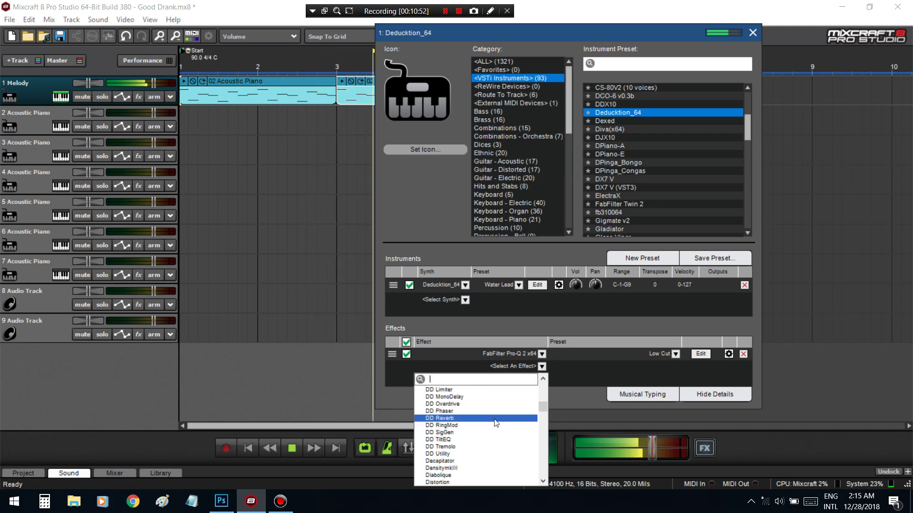
pyautogui.scroll(-4, 496, 422)
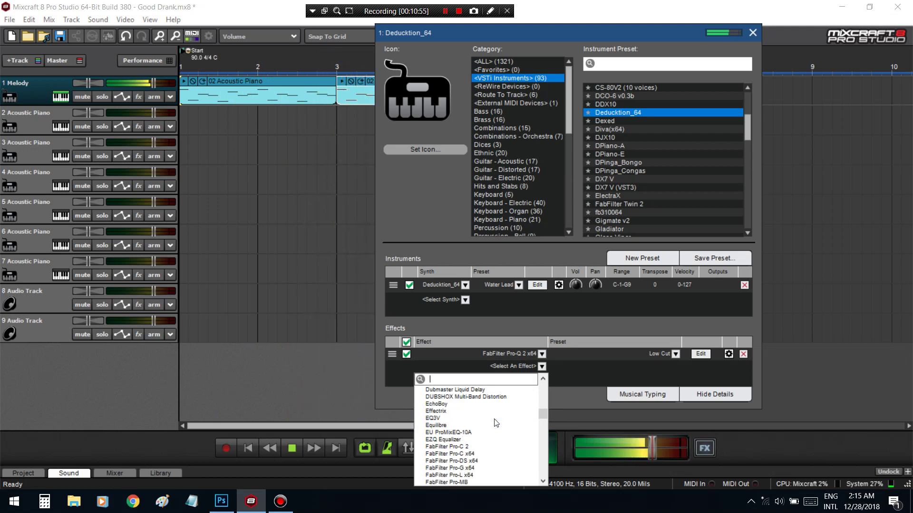
pyautogui.scroll(-3, 496, 422)
pyautogui.scroll(-1, 495, 422)
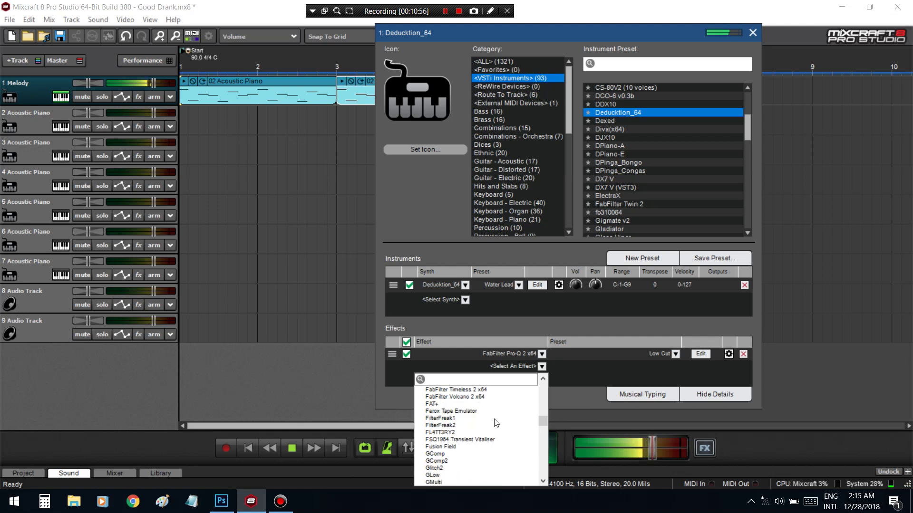
pyautogui.scroll(-2, 495, 423)
pyautogui.scroll(1, 496, 422)
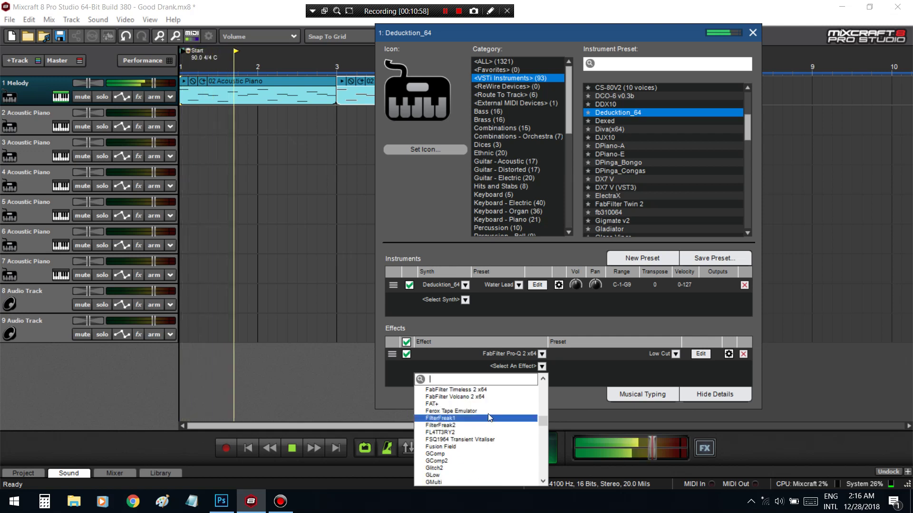
pyautogui.click(488, 410)
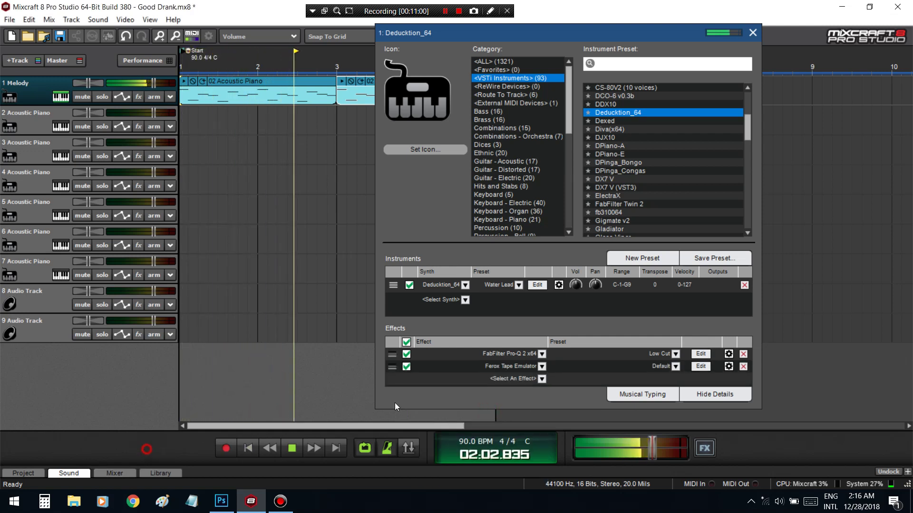
# Open the Ferox Tape Emulator, start playback, and audition its Tape compression and Add warmth presets
pyautogui.click(699, 366)
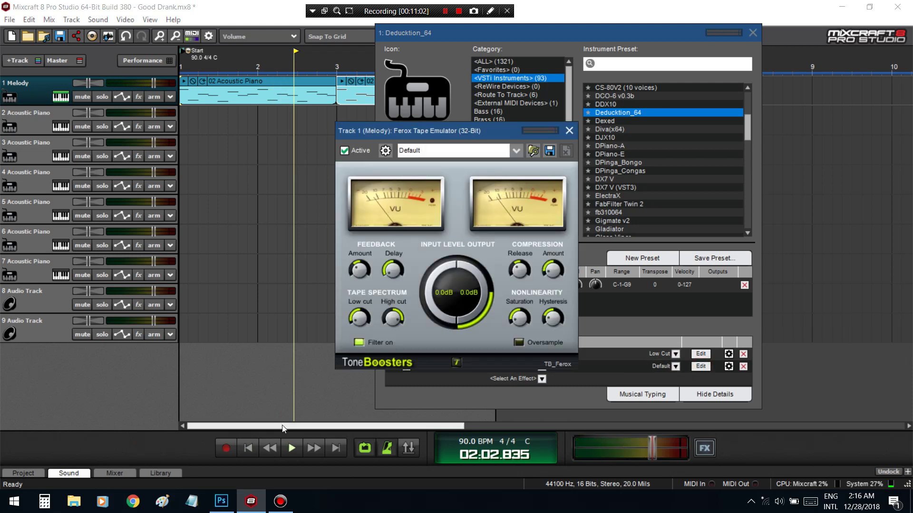
pyautogui.press('space')
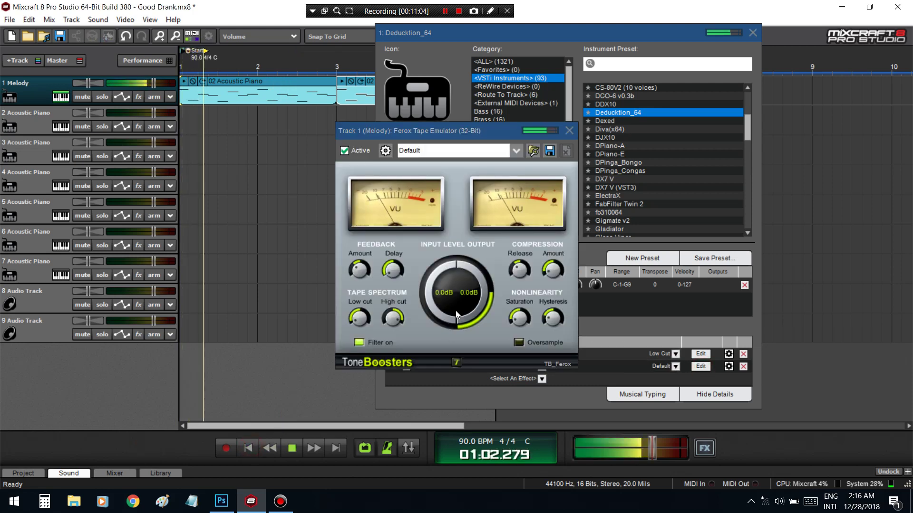
pyautogui.click(433, 150)
pyautogui.click(428, 217)
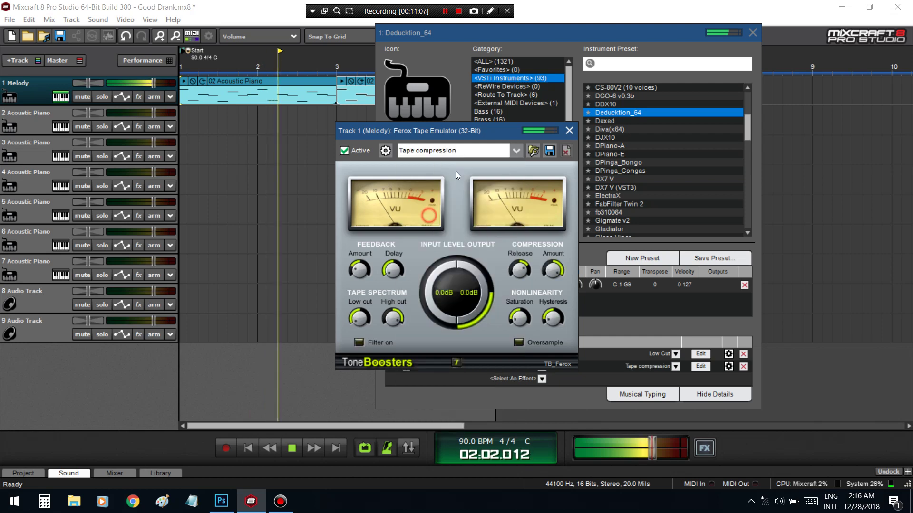
pyautogui.click(516, 150)
pyautogui.click(436, 202)
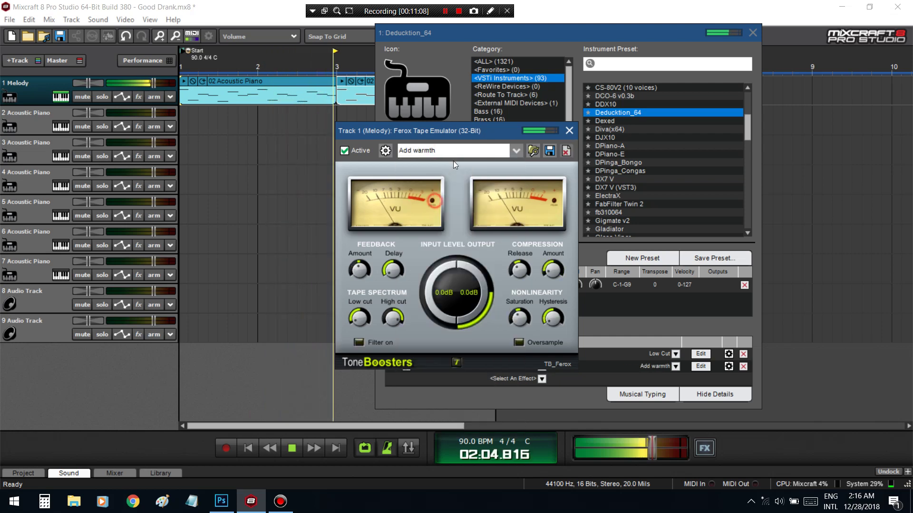
# Audition the tape emulator's Oversampled saturation, Cruncy and warm, and Add warmth presets against the playing melody
pyautogui.click(454, 151)
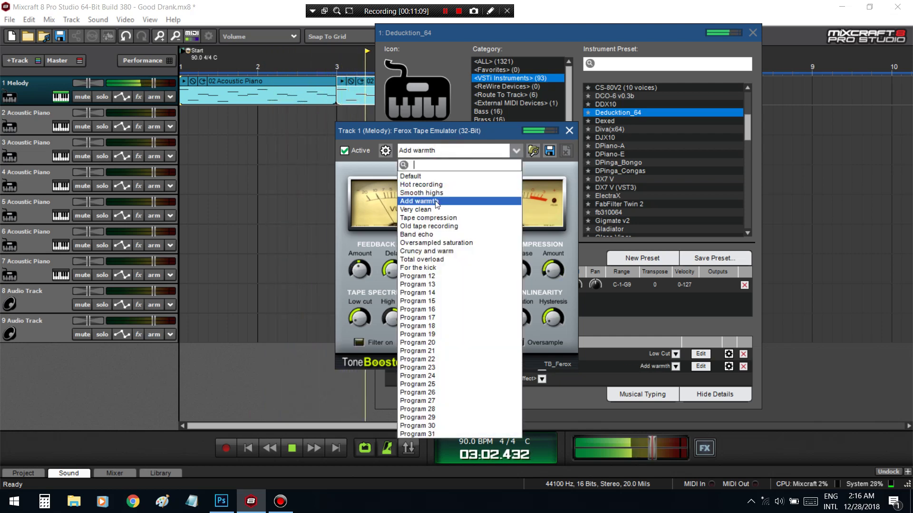
pyautogui.click(439, 244)
pyautogui.click(445, 155)
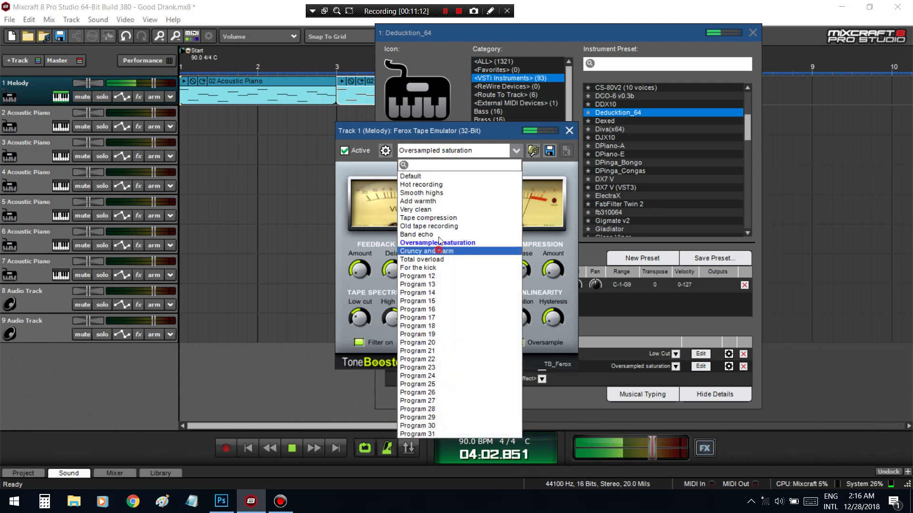
pyautogui.click(427, 251)
pyautogui.click(452, 150)
pyautogui.click(444, 202)
# Audition the tape emulator's Very clean, Smooth highs, Hot recording and Tape compression presets against the playing melody
pyautogui.click(452, 153)
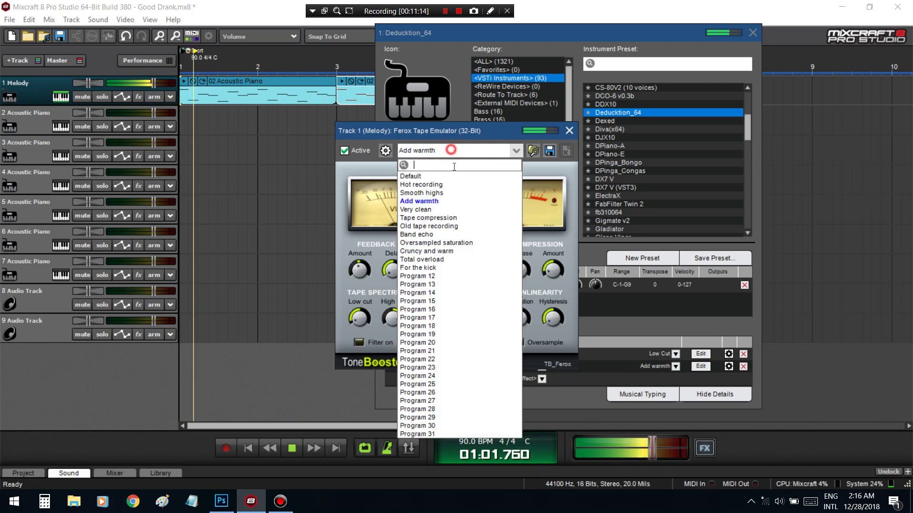
pyautogui.click(443, 210)
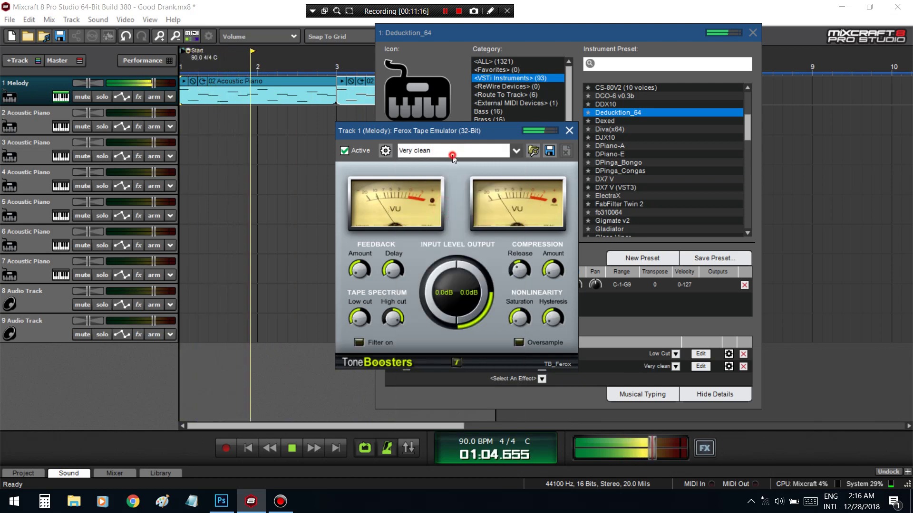
pyautogui.click(449, 151)
pyautogui.click(441, 193)
pyautogui.click(452, 152)
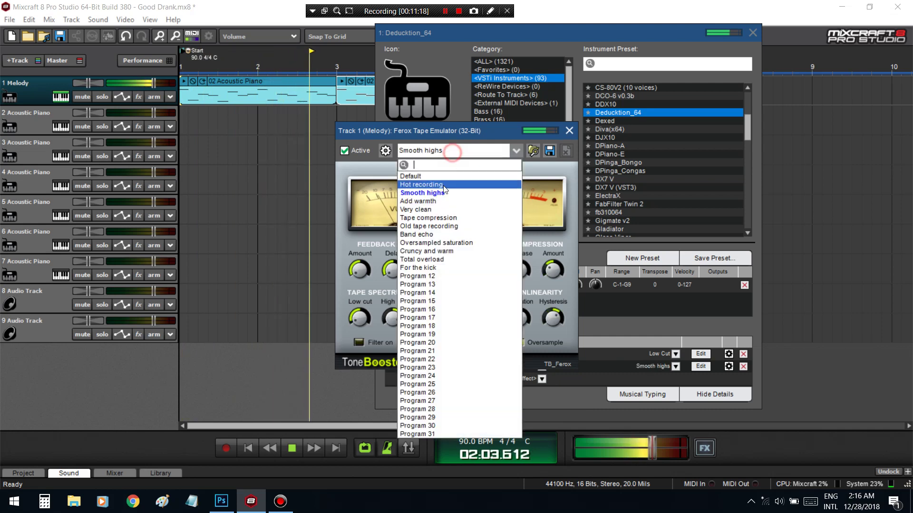
pyautogui.click(449, 184)
pyautogui.click(452, 152)
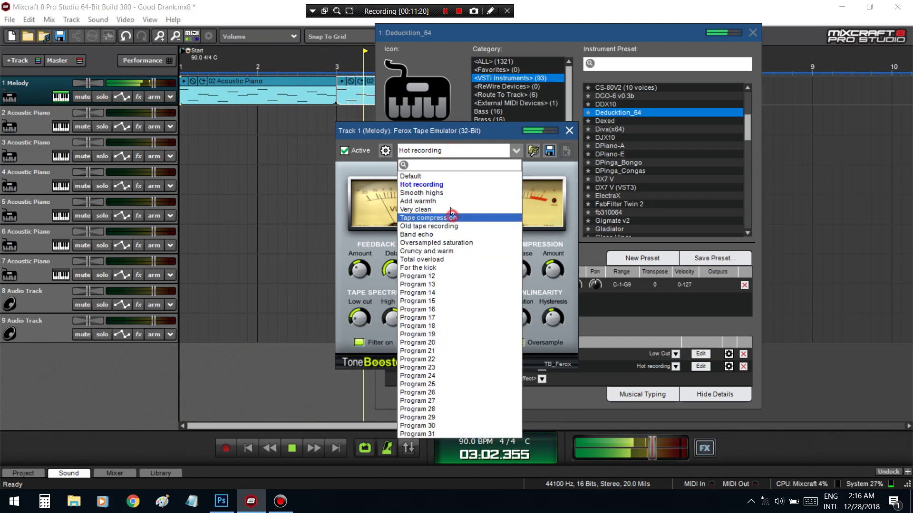
pyautogui.click(445, 217)
# Load the Old tape recording preset in the Ferox Tape Emulator and close its editor
pyautogui.click(452, 152)
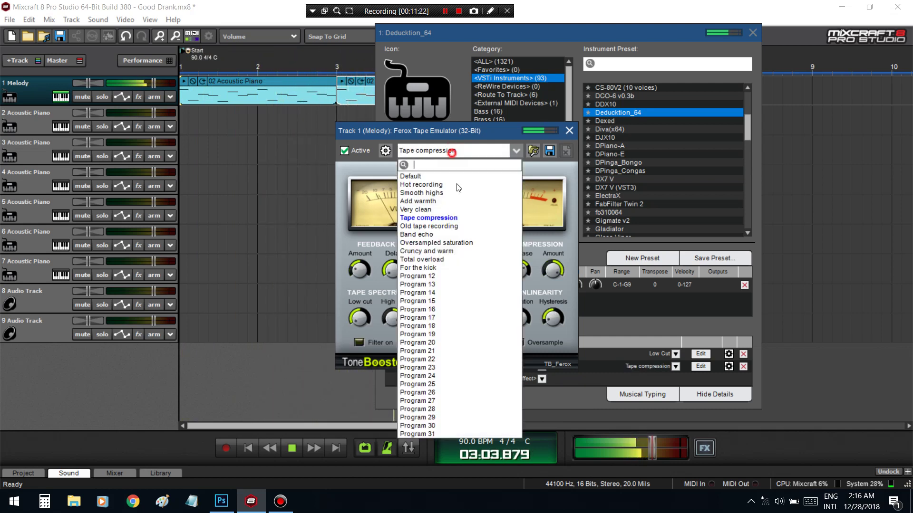
pyautogui.click(447, 226)
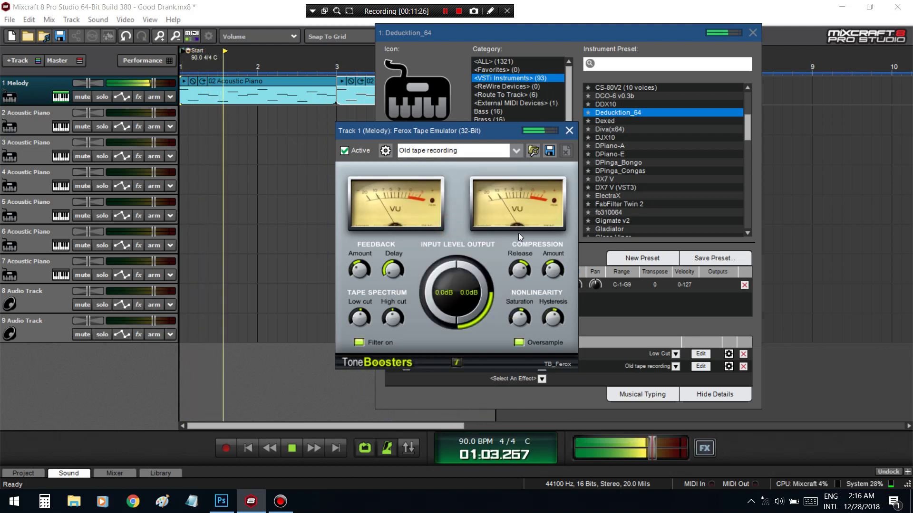
pyautogui.click(569, 131)
# Move the Ferox Tape Emulator ahead of the Pro-Q 2 equalizer in the effects chain and replay the melody from the start
pyautogui.click(392, 356)
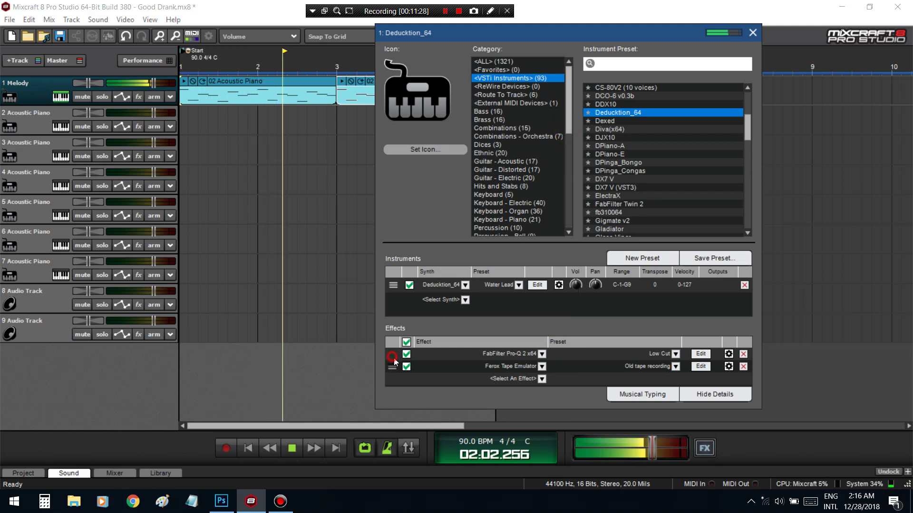
pyautogui.moveTo(394, 362); pyautogui.dragTo(394, 370)
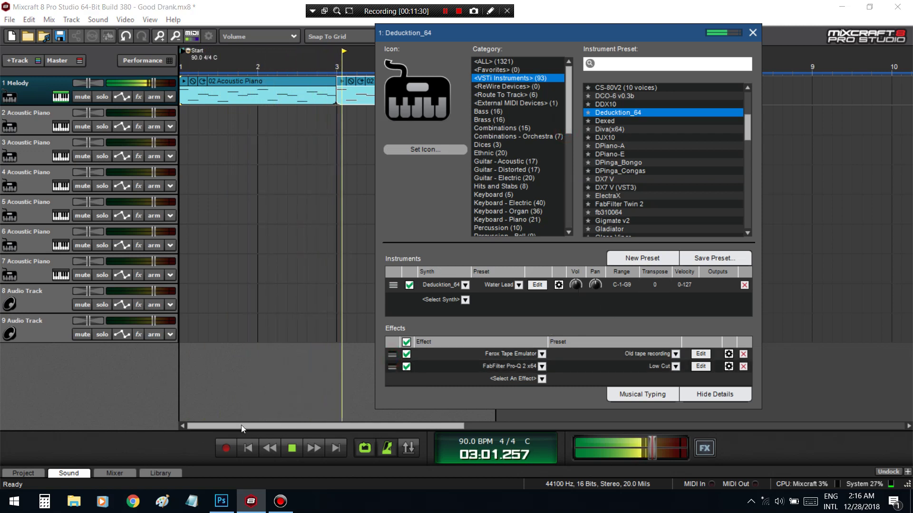
pyautogui.press('space')
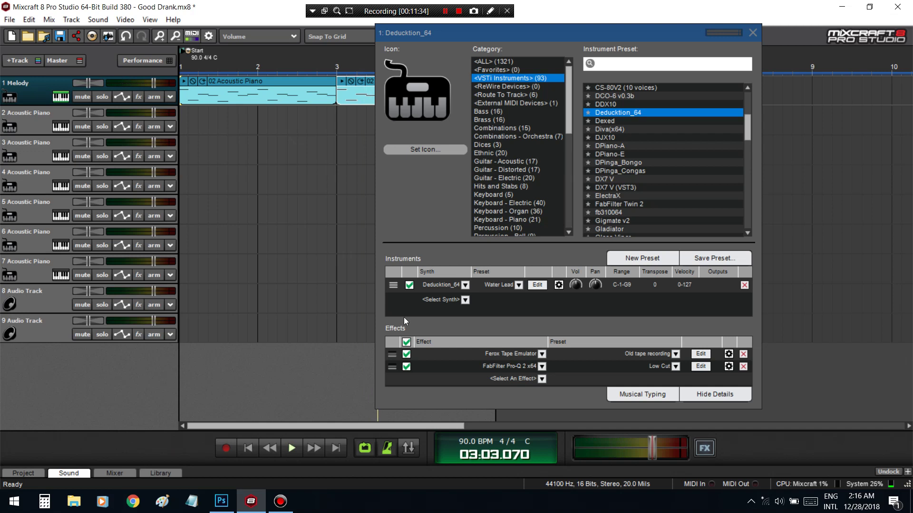
pyautogui.click(247, 449)
pyautogui.press('space')
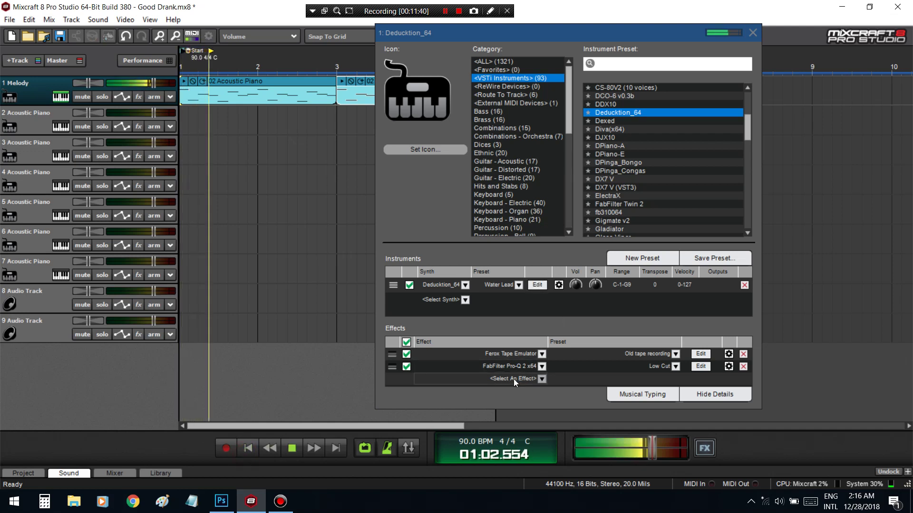
# Add the DD Phaser after the equalizer in the Melody track's effects and stop playback
pyautogui.click(514, 378)
pyautogui.scroll(-10, 470, 451)
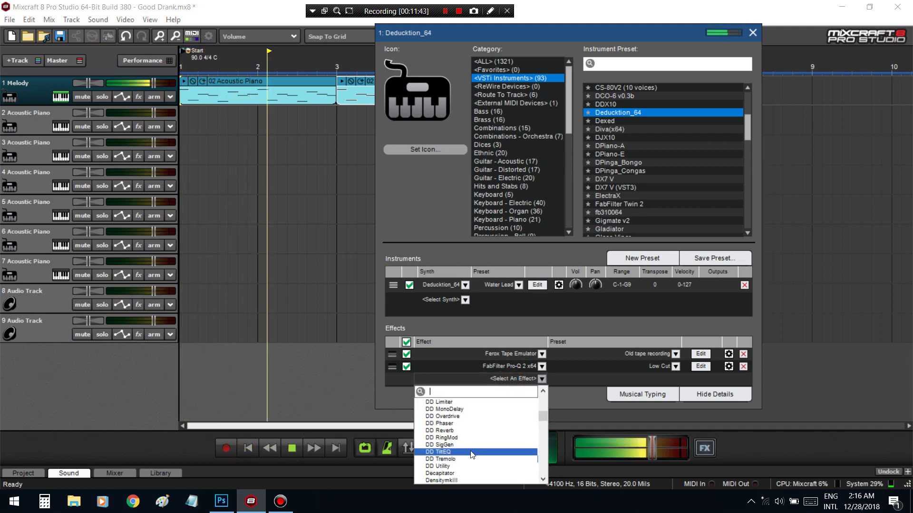
pyautogui.scroll(2, 471, 455)
pyautogui.click(447, 467)
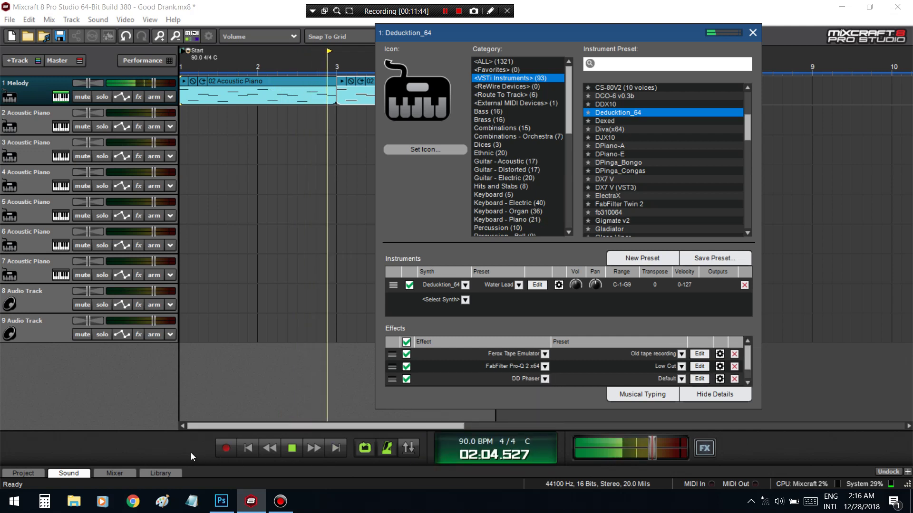
pyautogui.press('space')
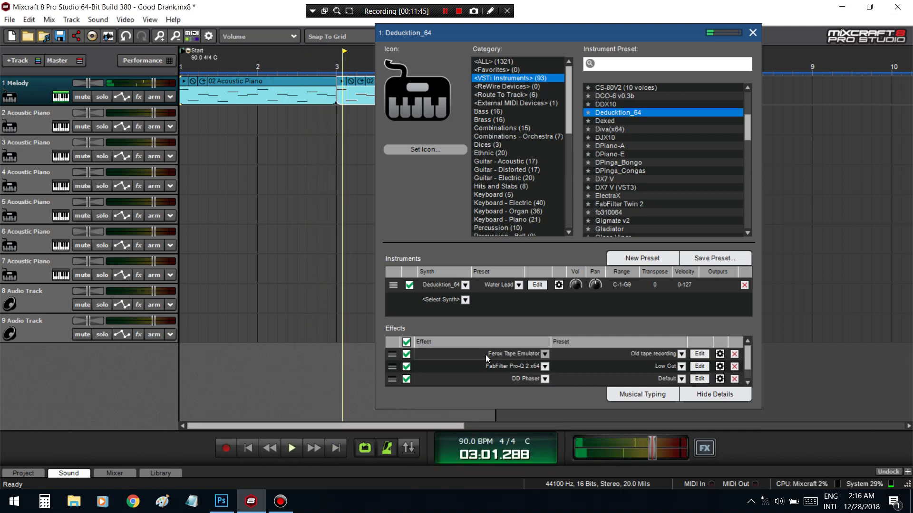
# Open the DD Phaser during playback, try its Sync option, raise the rate slightly, and lower the range to about 600 Hz and the stages
pyautogui.click(698, 379)
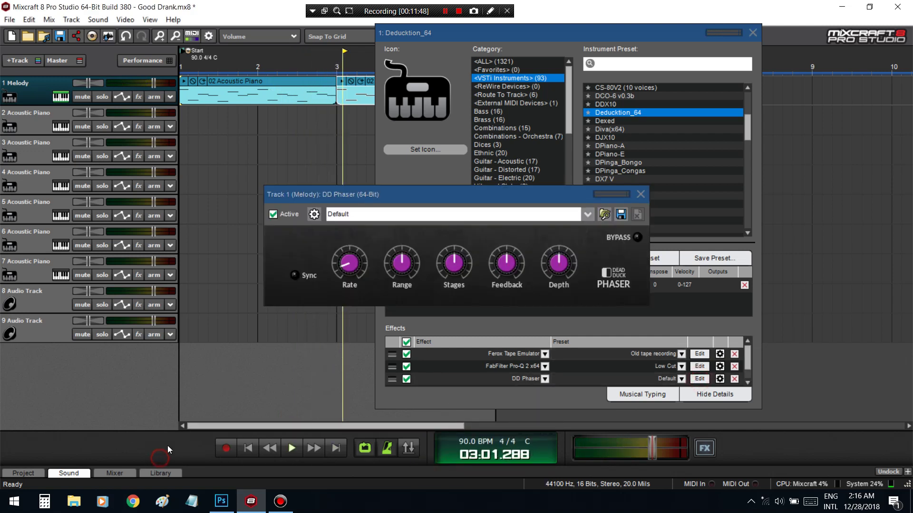
pyautogui.press('space')
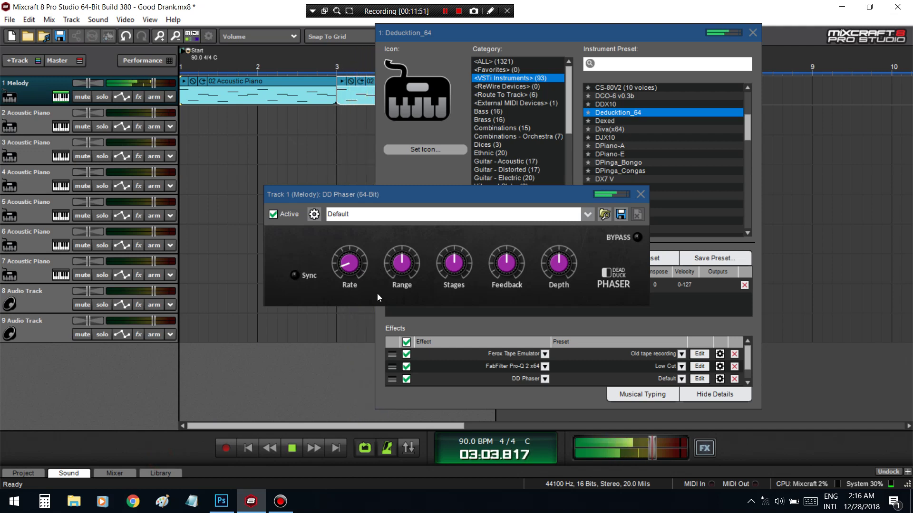
pyautogui.click(295, 275)
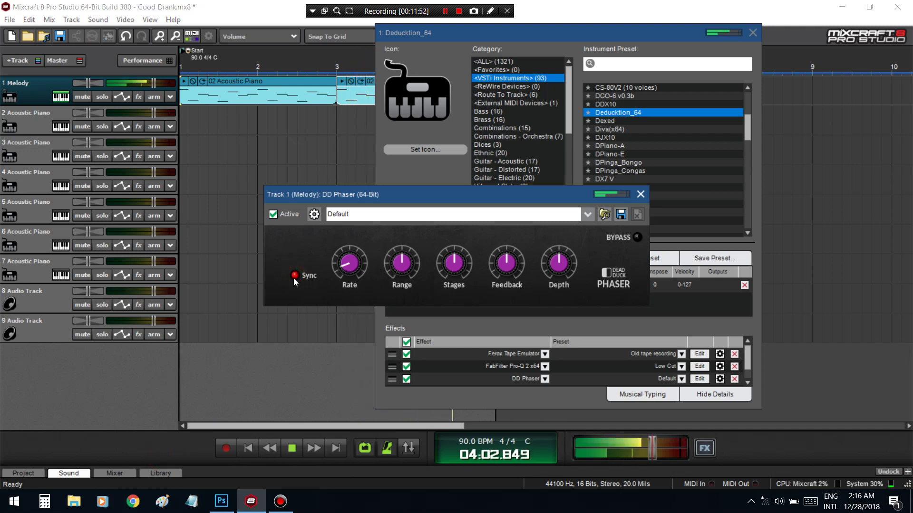
pyautogui.moveTo(363, 243); pyautogui.dragTo(412, 212)
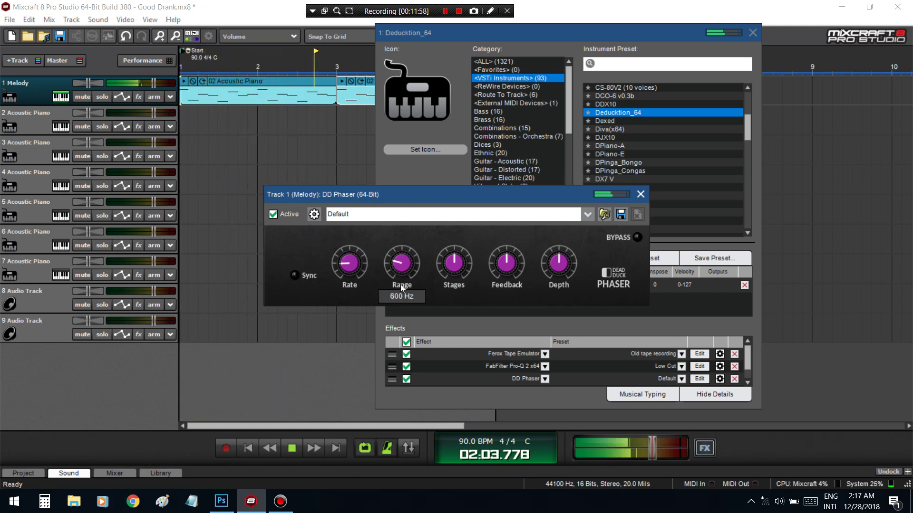
pyautogui.moveTo(457, 267); pyautogui.dragTo(457, 265)
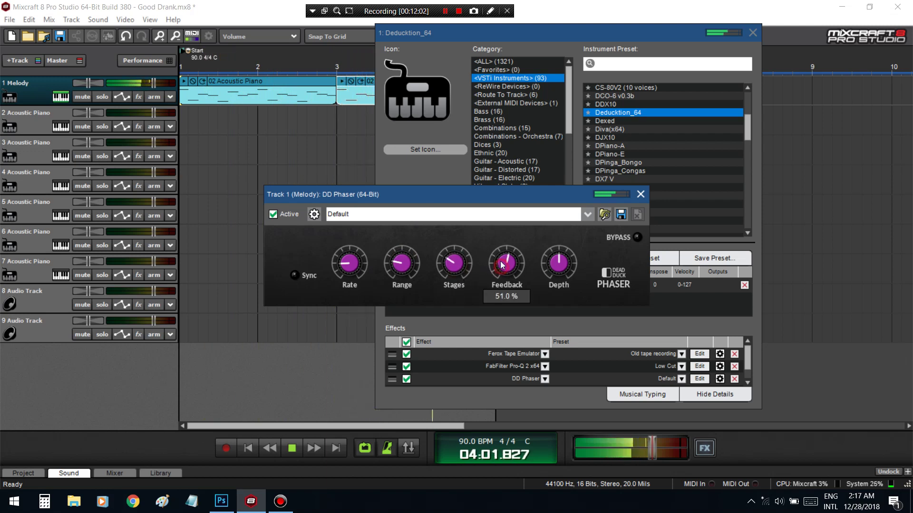
# Raise the phaser's stages above 8, set feedback to 35%, reduce the depth, and turn the range well up
pyautogui.scroll(4, 480, 227)
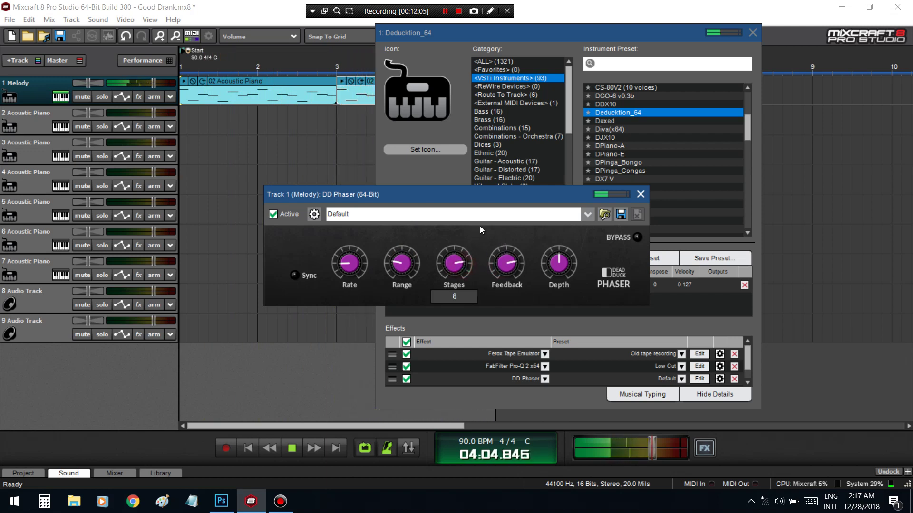
pyautogui.scroll(3, 504, 260)
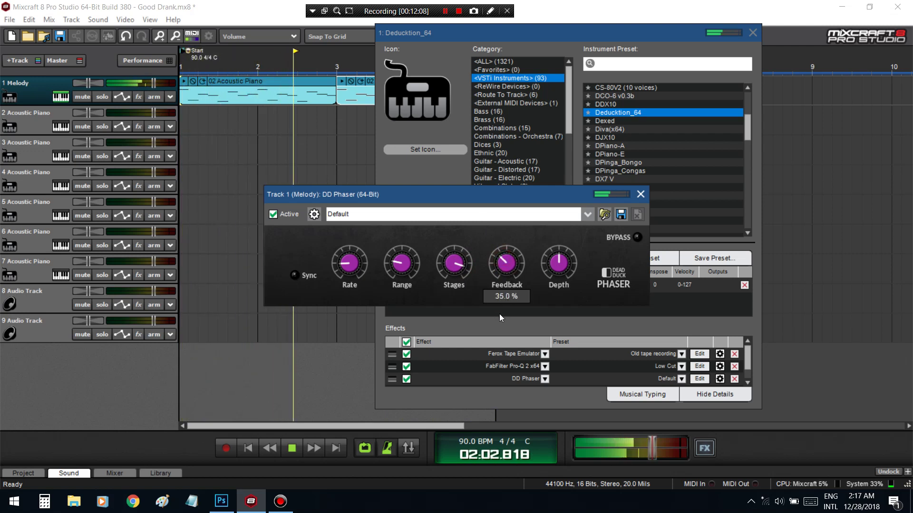
pyautogui.scroll(-3, 505, 288)
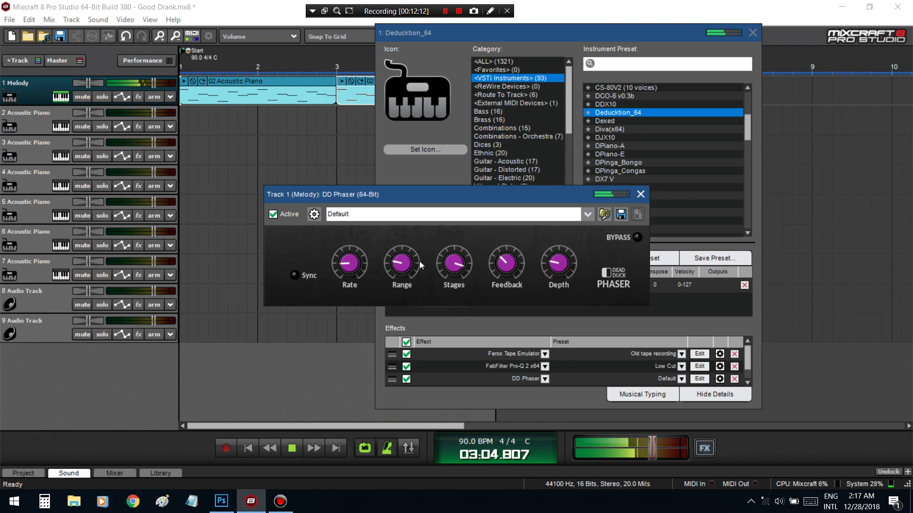
pyautogui.moveTo(420, 240); pyautogui.dragTo(442, 211)
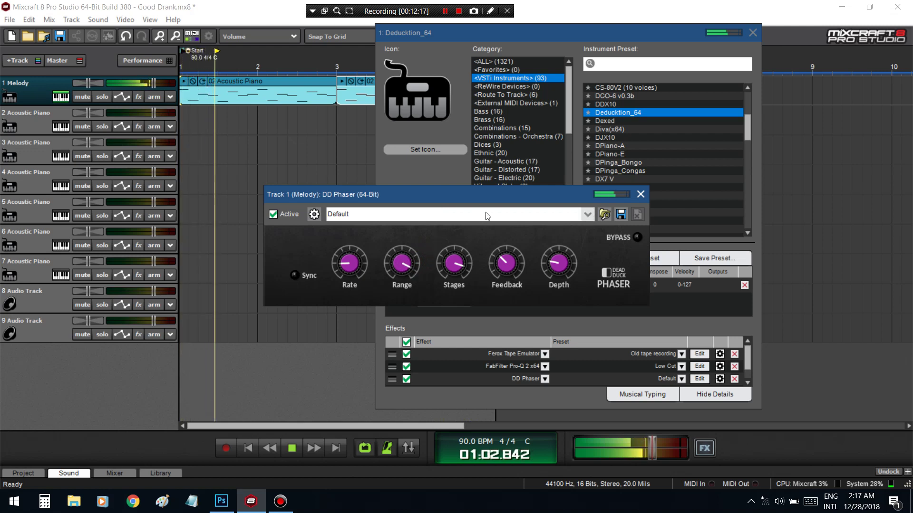
# Close the instrument window, lower the phaser's depth further, set its feedback to about 26.5%, then stop playback and close the phaser
pyautogui.click(751, 33)
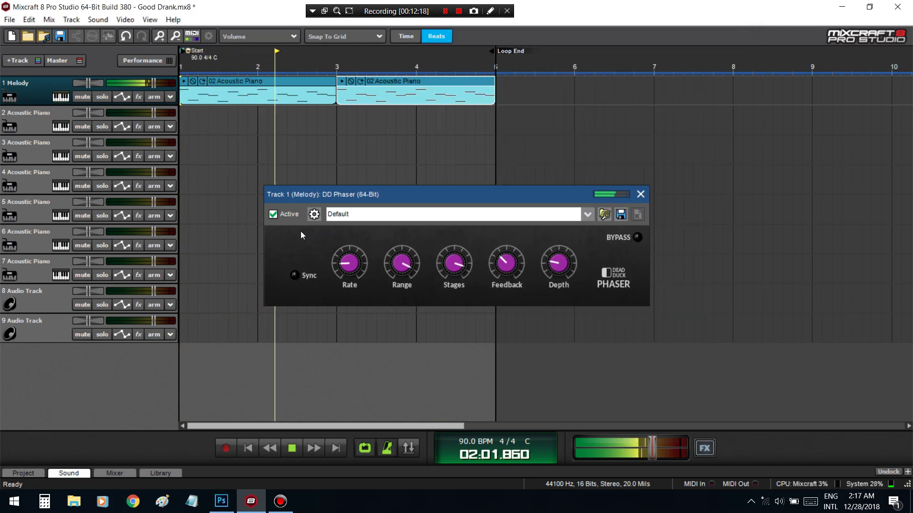
pyautogui.moveTo(560, 277)
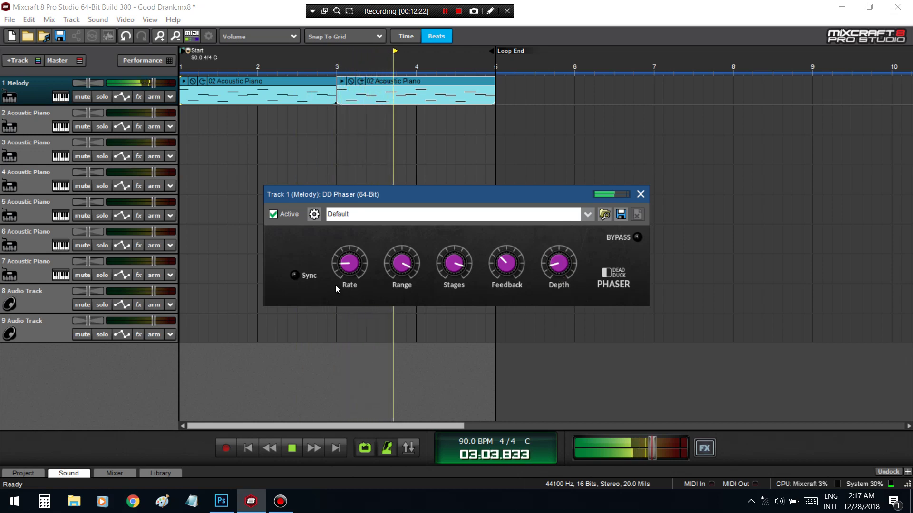
pyautogui.moveTo(502, 269); pyautogui.dragTo(508, 250)
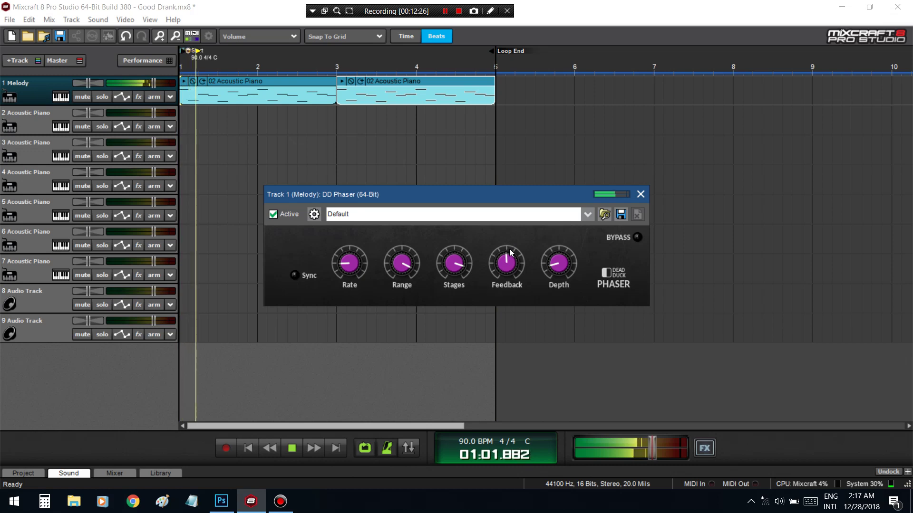
pyautogui.moveTo(504, 288); pyautogui.dragTo(503, 298)
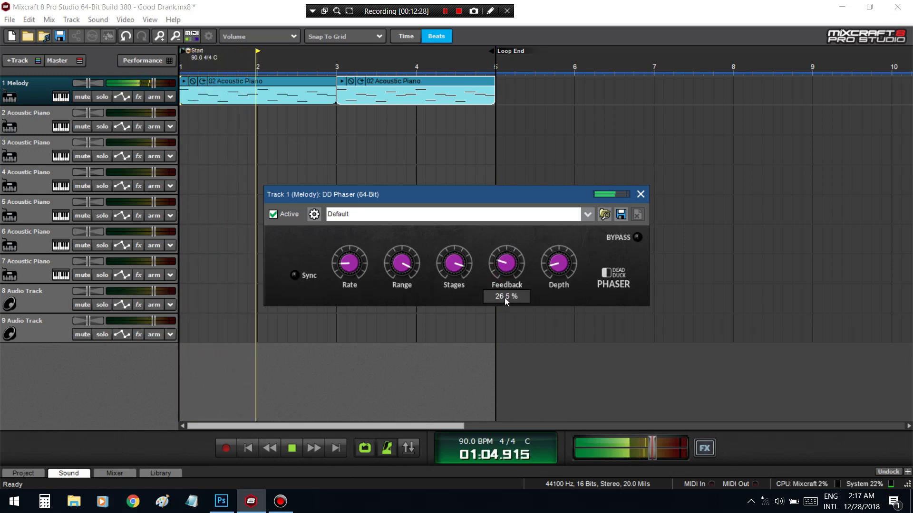
pyautogui.click(153, 443)
pyautogui.press('space')
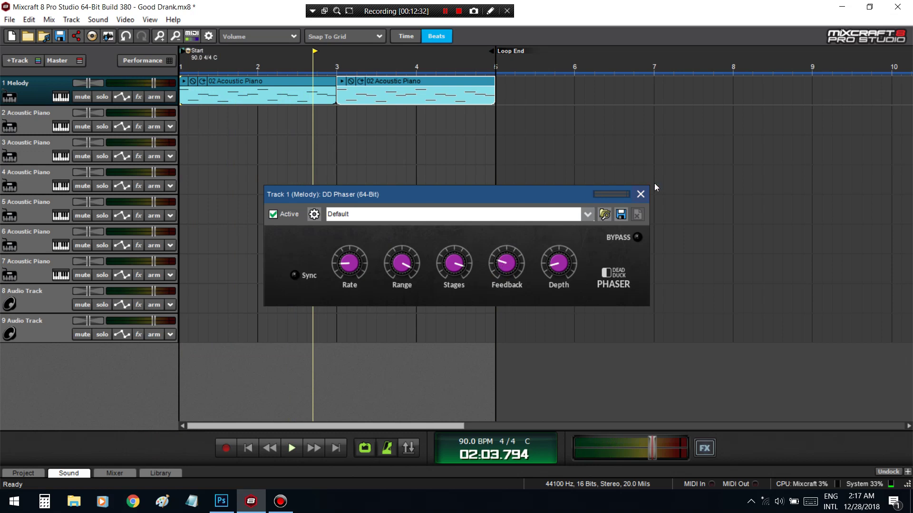
pyautogui.click(641, 194)
# Add the iZotope Ozone 5 Imager to the Melody track's effect list during playback, then stop playback and close both effect windows
pyautogui.click(139, 96)
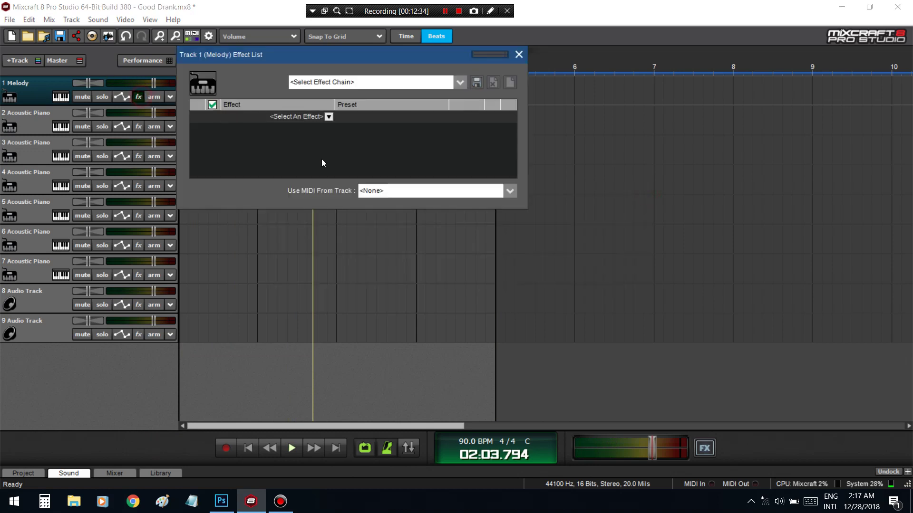
pyautogui.press('space')
pyautogui.click(309, 119)
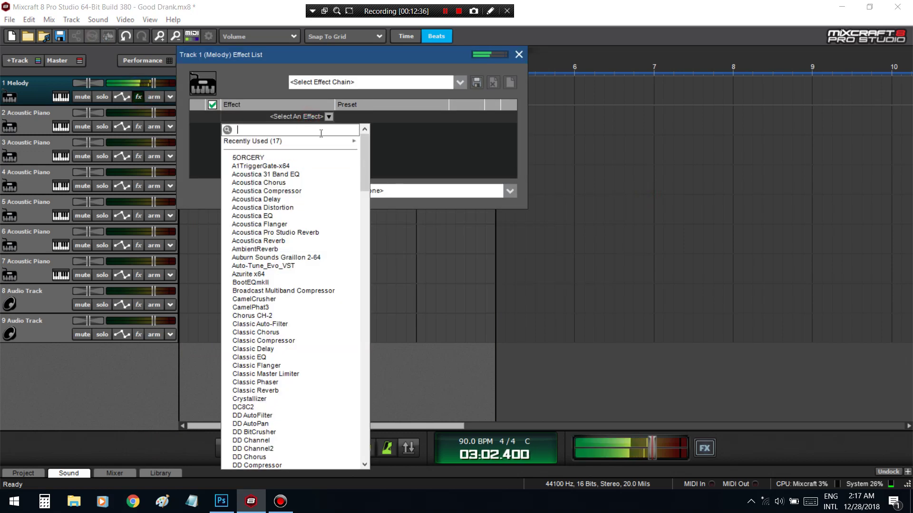
pyautogui.write('i')
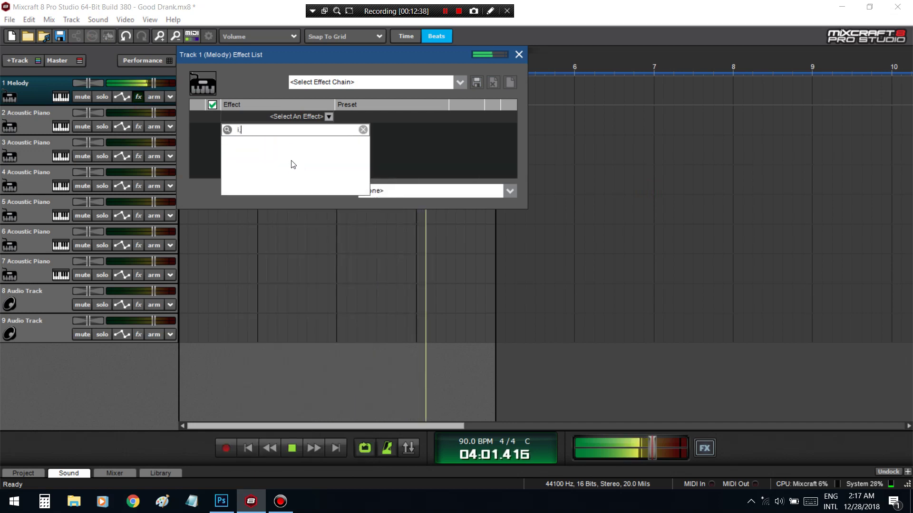
pyautogui.write('mager')
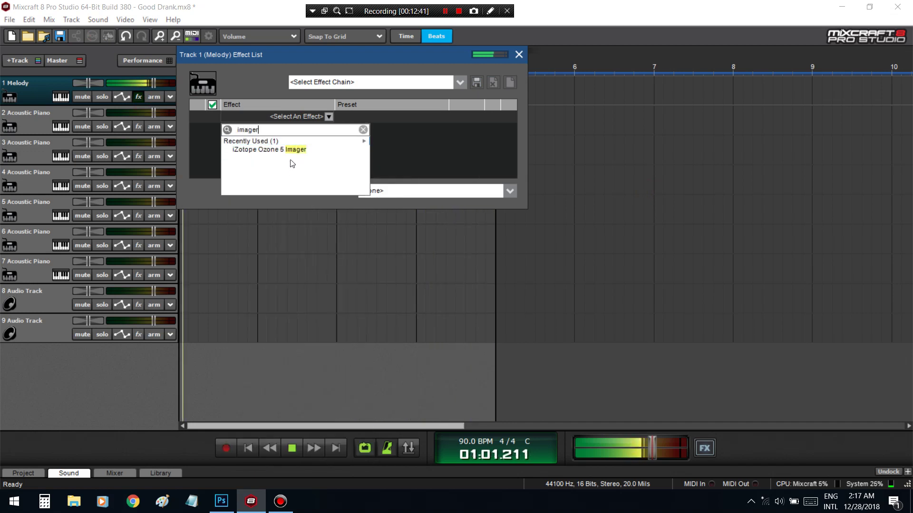
pyautogui.click(292, 149)
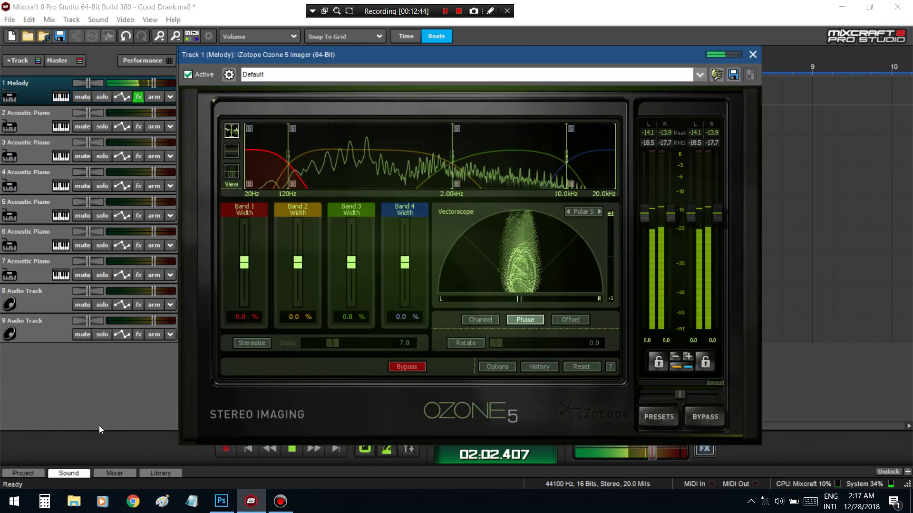
pyautogui.press('space')
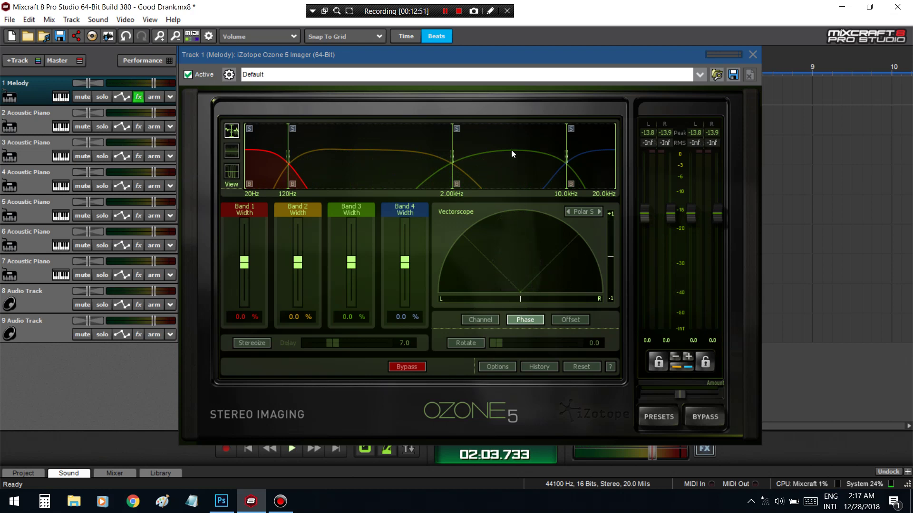
pyautogui.click(751, 56)
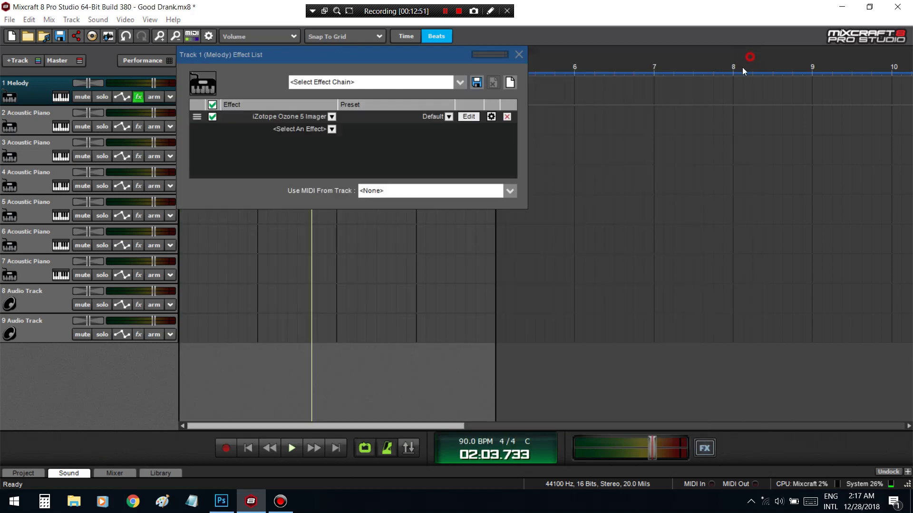
pyautogui.click(519, 55)
# Restart playback, open FabFilter Pro-Q 2 from the Melody track's instrument effects, and set its channel mode to Mid/Side
pyautogui.click(139, 97)
pyautogui.press('space')
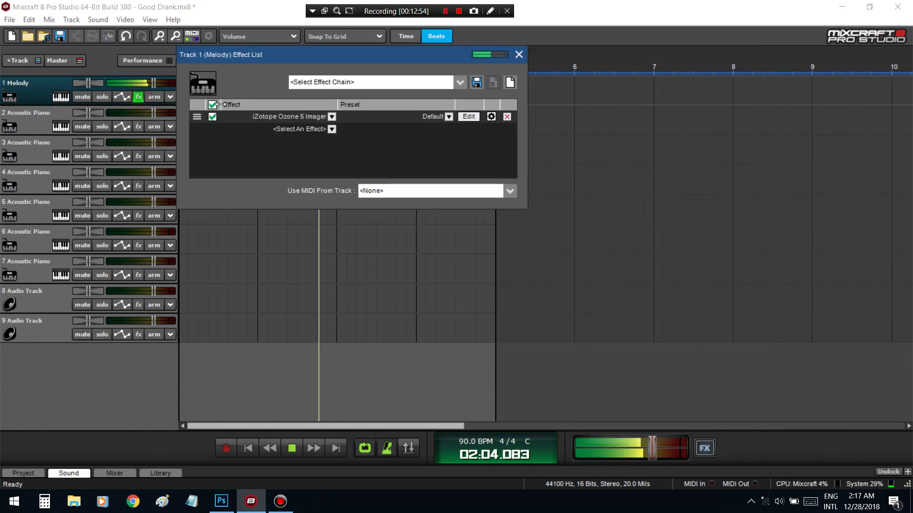
pyautogui.click(519, 55)
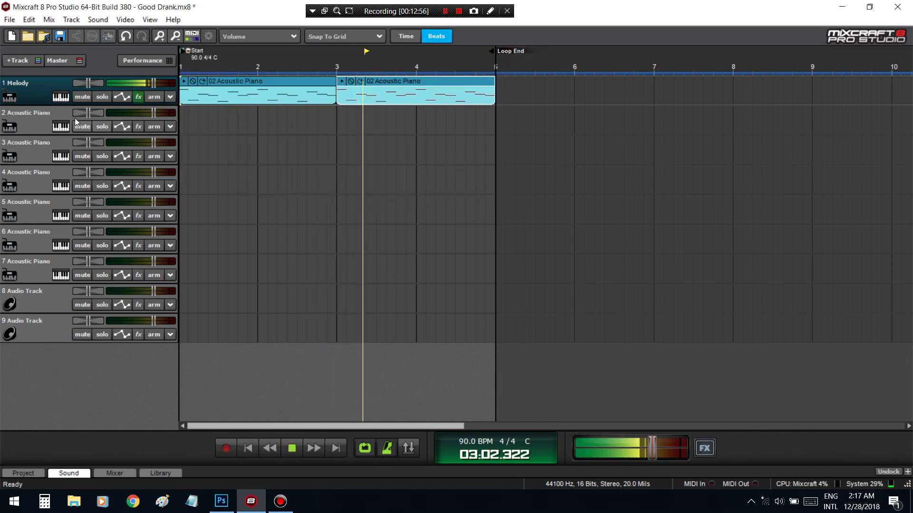
pyautogui.click(61, 98)
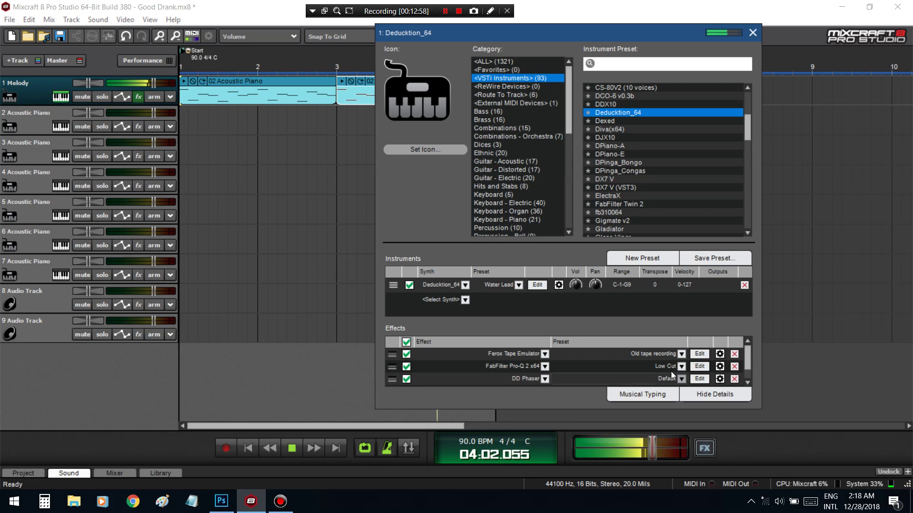
pyautogui.click(699, 368)
pyautogui.click(479, 413)
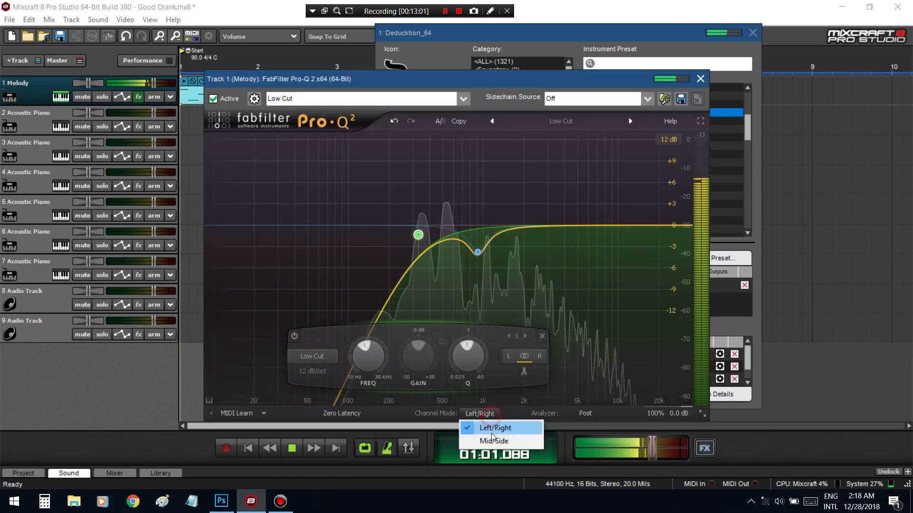
pyautogui.click(494, 441)
# Add a bell band on the Side channel in the equalizer, boosting about 4 dB near 1250 Hz with a wide Q of 0.206
pyautogui.moveTo(483, 223); pyautogui.dragTo(534, 204)
pyautogui.rightClick(535, 206)
pyautogui.moveTo(591, 254)
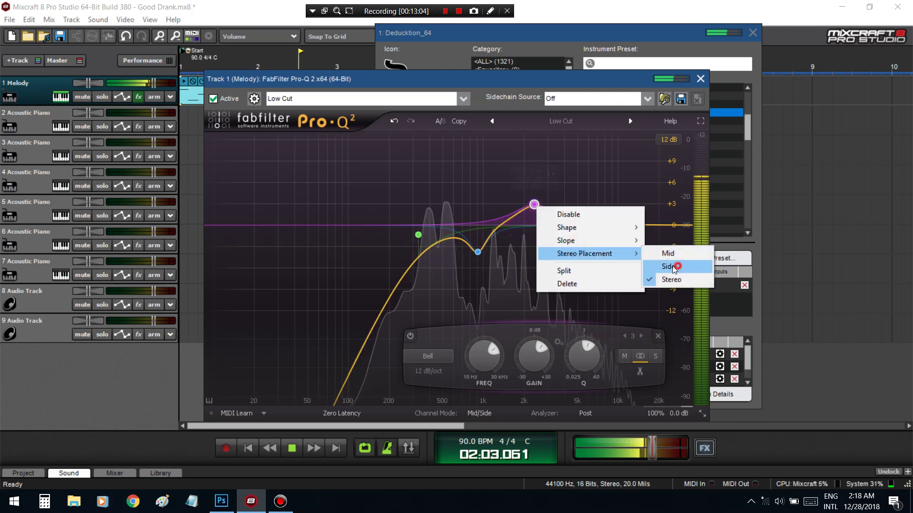
pyautogui.click(672, 264)
pyautogui.moveTo(551, 173); pyautogui.dragTo(502, 196)
pyautogui.scroll(-3, 504, 206)
pyautogui.click(513, 165)
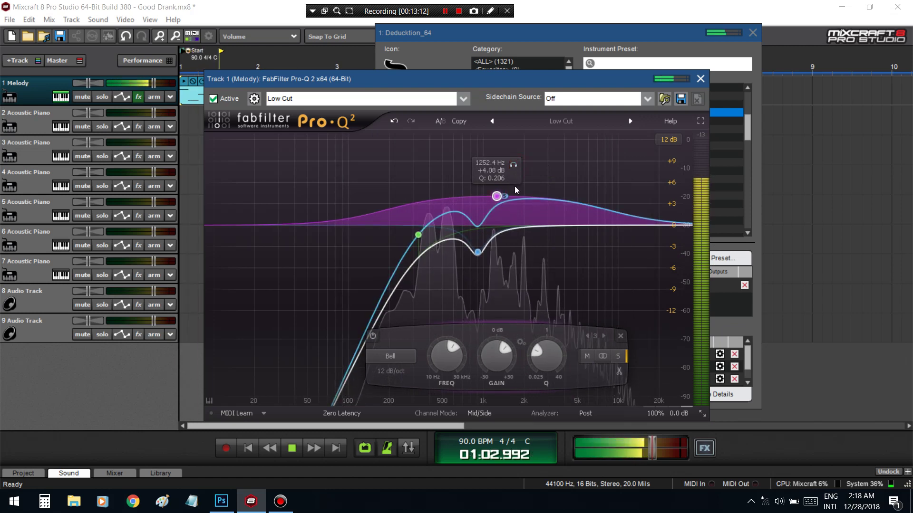
# Close the equalizer and instrument windows, check the melody's stereo image in the Ozone 5 Imager's vectorscope, and close the effect list
pyautogui.click(700, 78)
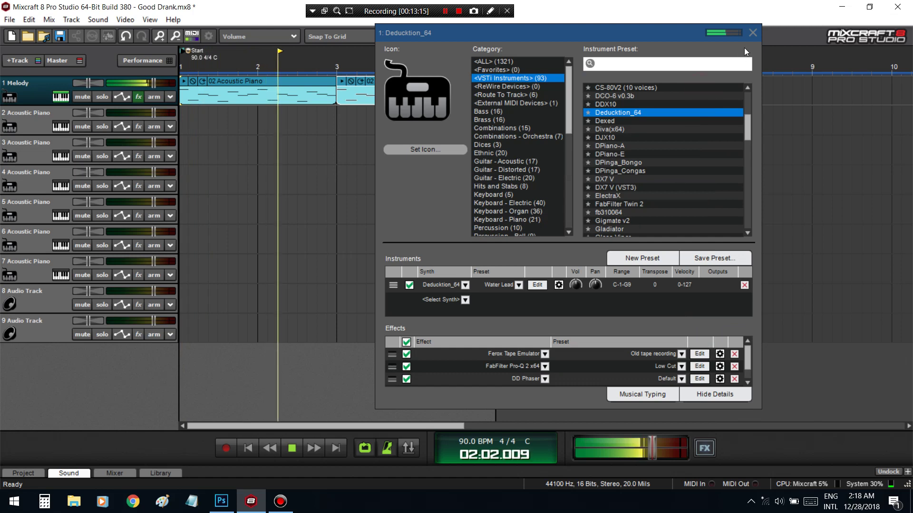
pyautogui.click(753, 32)
pyautogui.click(138, 96)
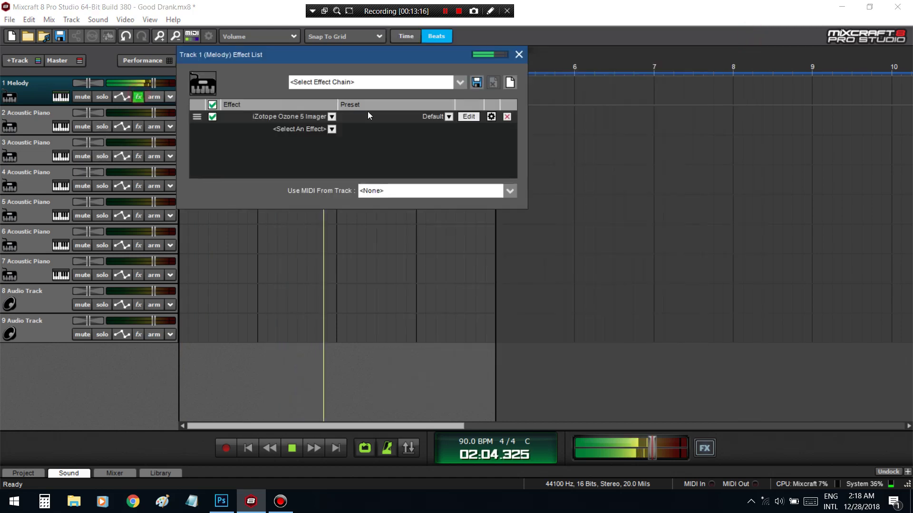
pyautogui.click(468, 116)
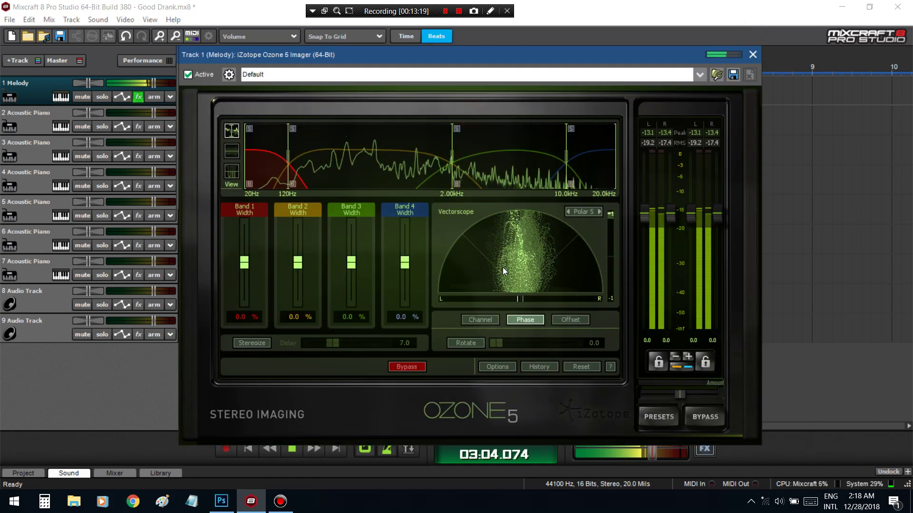
pyautogui.click(752, 55)
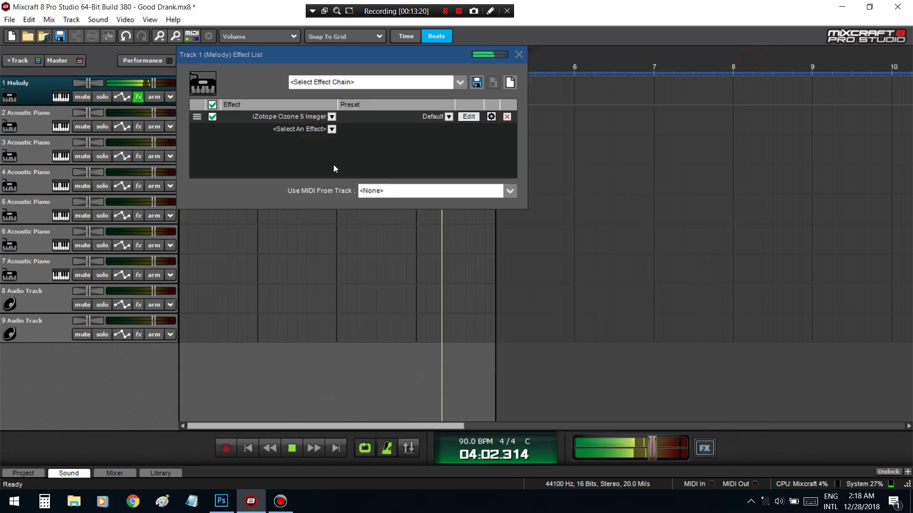
pyautogui.click(519, 54)
pyautogui.click(139, 97)
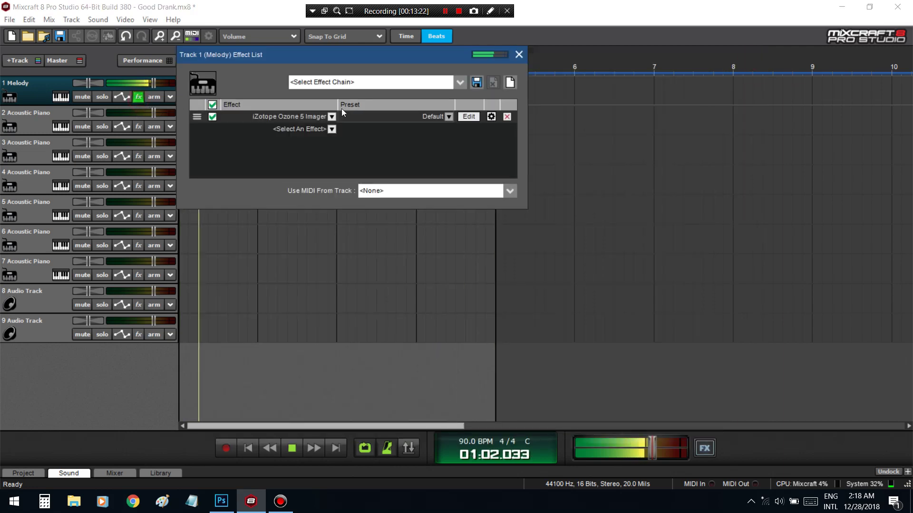
pyautogui.click(518, 54)
# Reopen the Melody track's equalizer, add a bell cut on the Mid channel, and audition it down to about 695 Hz at -2.33 dB
pyautogui.click(10, 97)
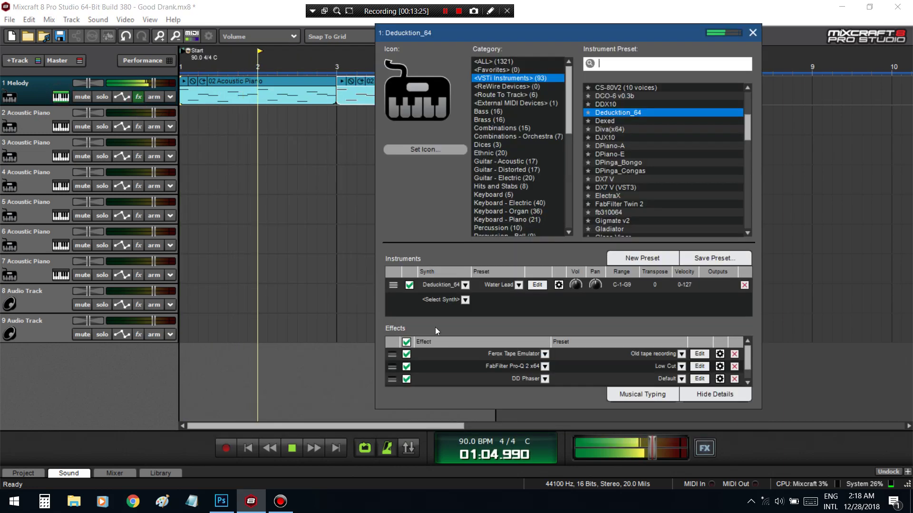
pyautogui.click(699, 366)
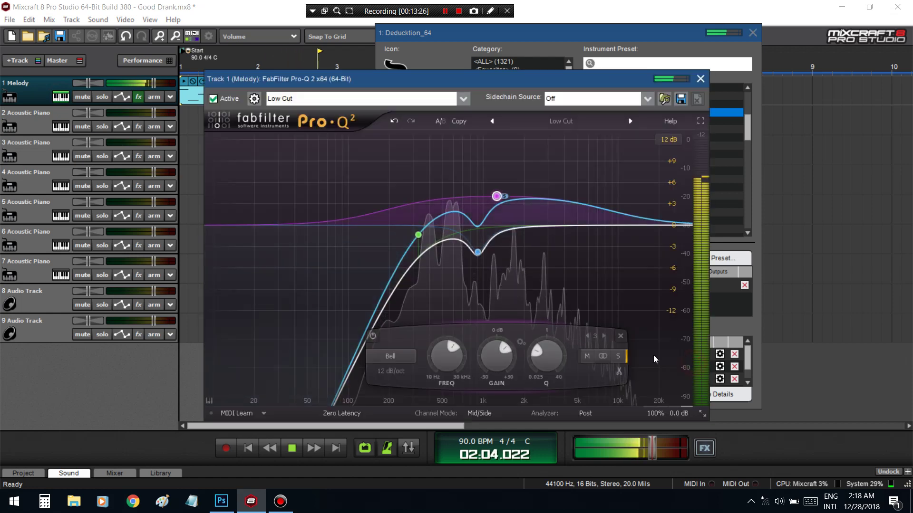
pyautogui.moveTo(603, 229); pyautogui.dragTo(513, 254)
pyautogui.moveTo(493, 252)
pyautogui.mouseDown()
pyautogui.moveTo(515, 241)
pyautogui.moveTo(501, 248)
pyautogui.mouseUp()
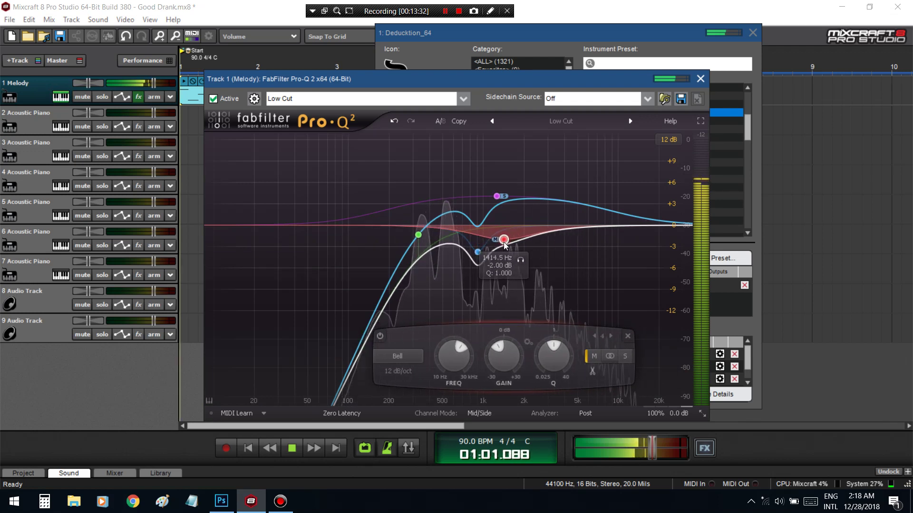
pyautogui.click(507, 265)
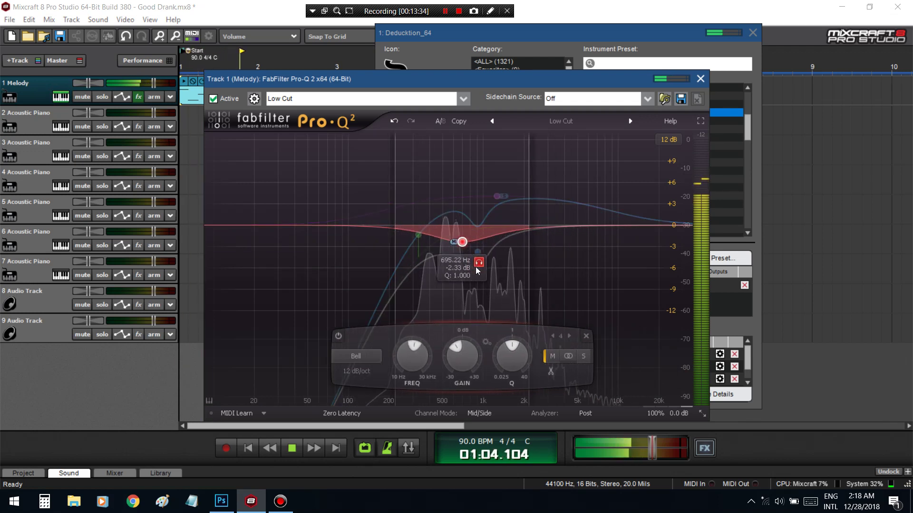
# Set the Mid cut to about 556 Hz, -3.5 dB and Q 1.22, then stop playback and close the equalizer and instrument windows
pyautogui.moveTo(495, 241); pyautogui.dragTo(460, 252)
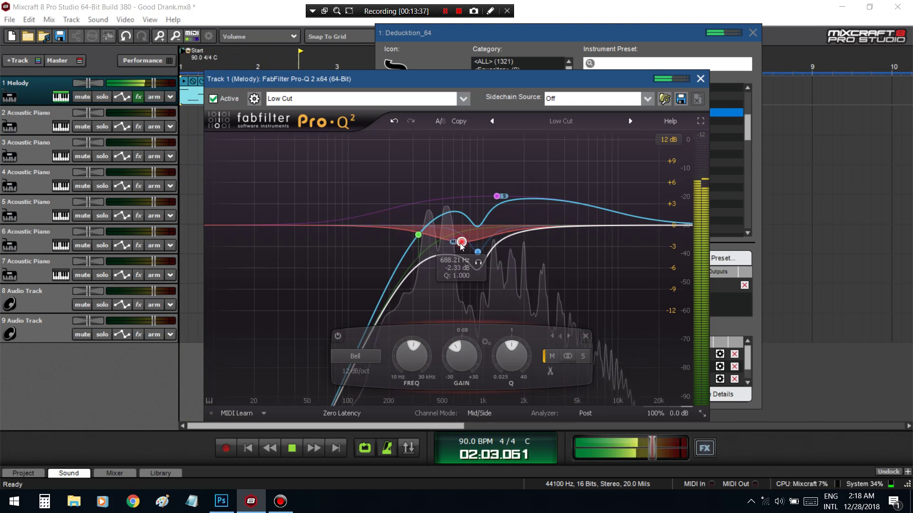
pyautogui.scroll(2, 460, 252)
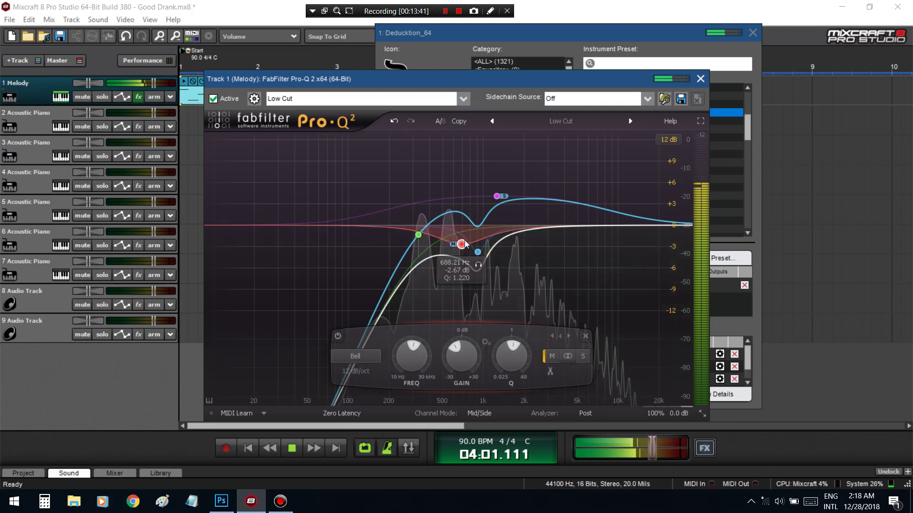
pyautogui.moveTo(462, 245); pyautogui.dragTo(449, 252)
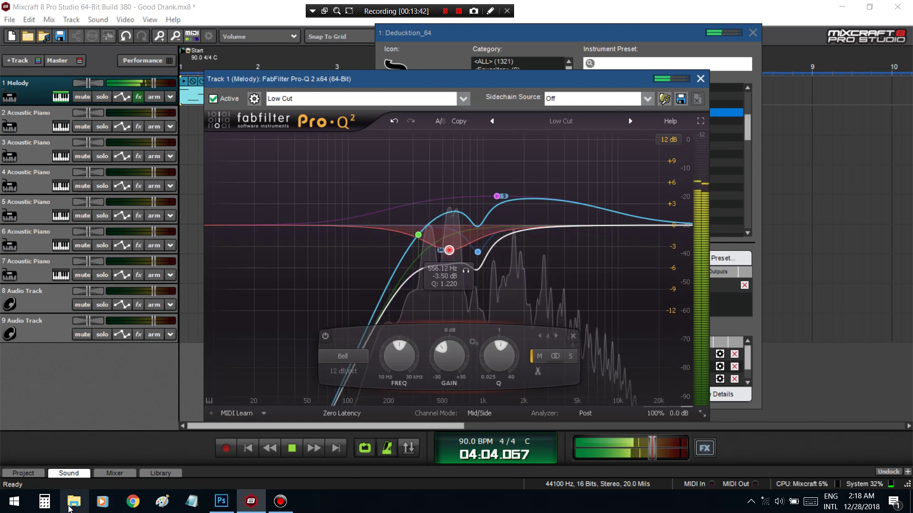
pyautogui.press('space')
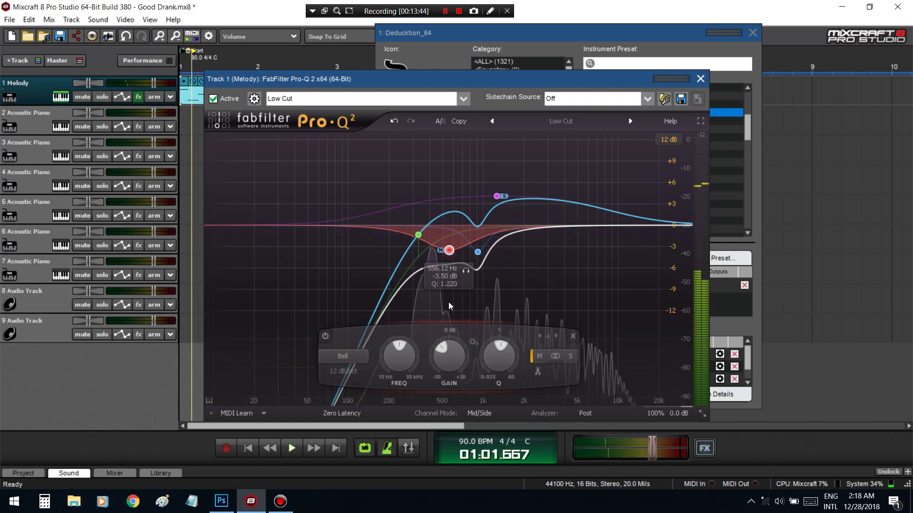
pyautogui.click(701, 79)
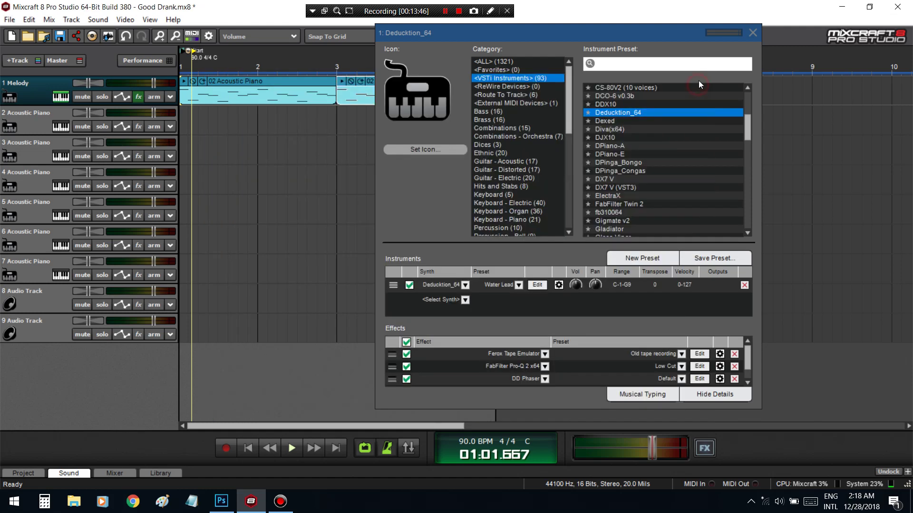
pyautogui.click(751, 34)
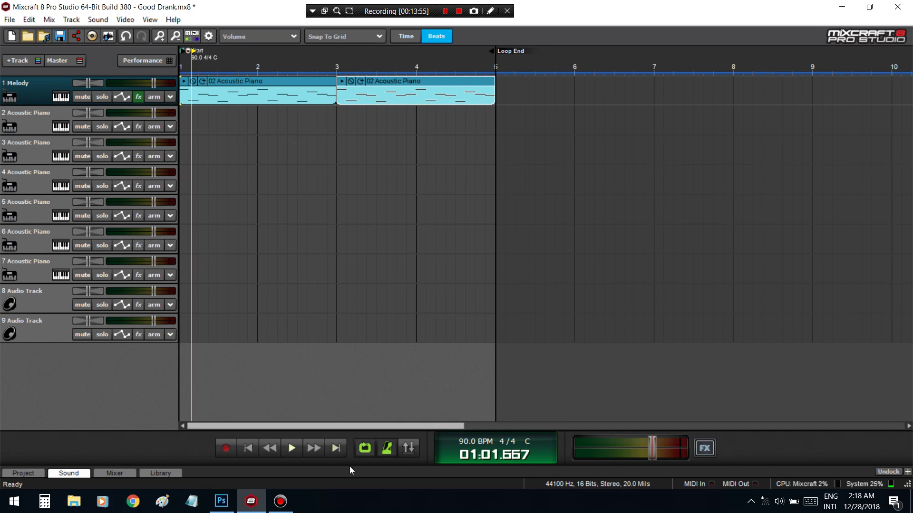
# Save the Melody track's instrument and effects as a preset named Water Lead in the Dices category
pyautogui.click(138, 96)
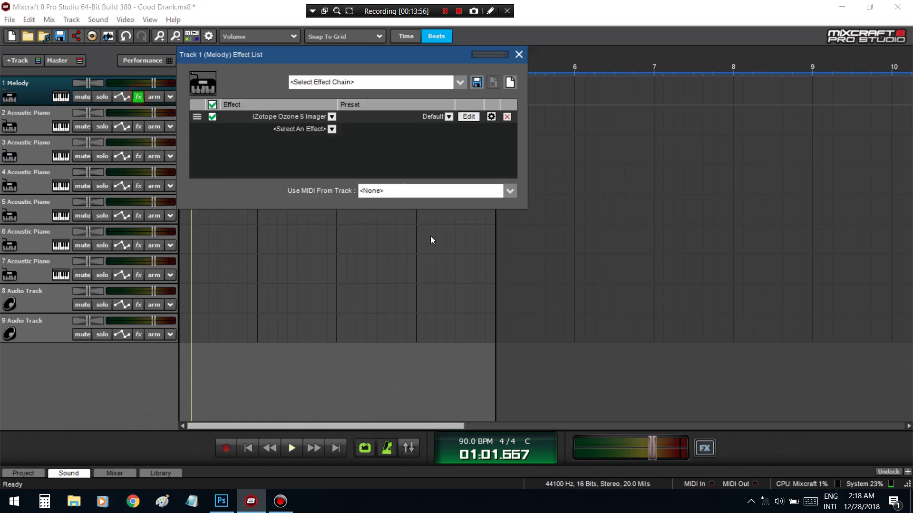
pyautogui.click(519, 54)
pyautogui.click(61, 96)
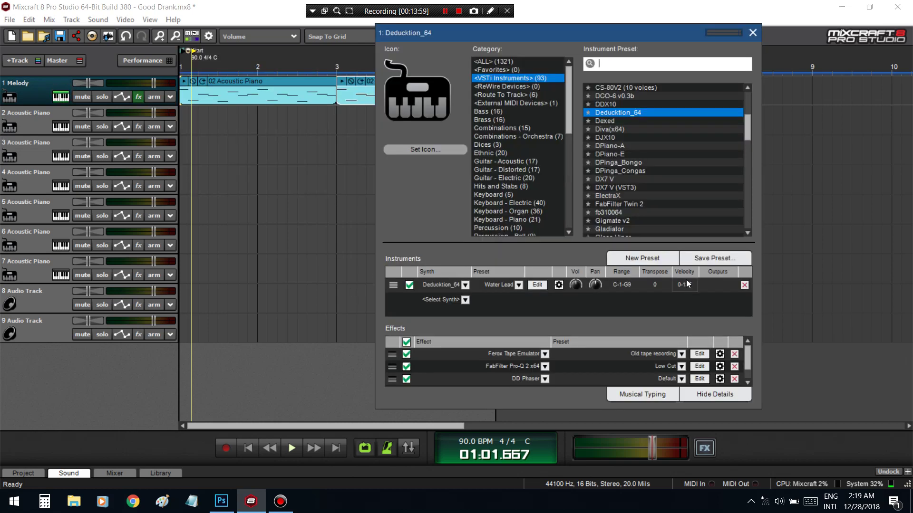
pyautogui.click(714, 258)
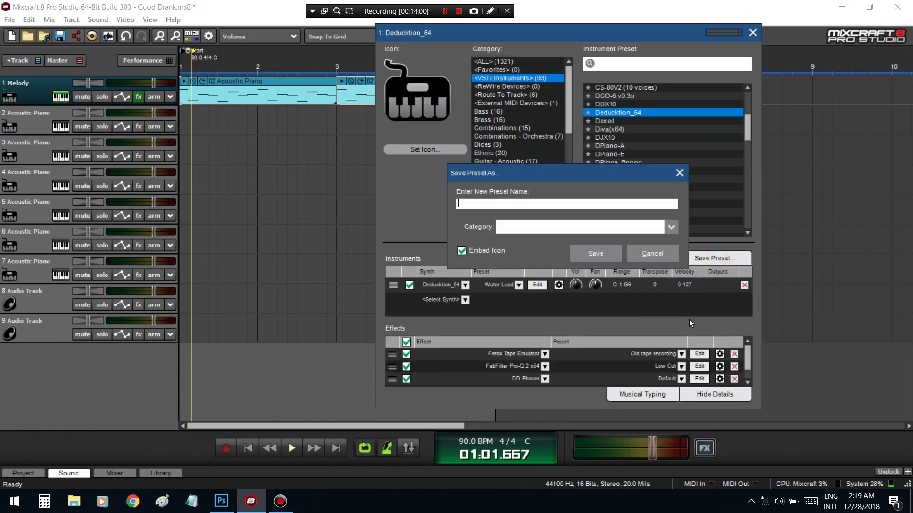
pyautogui.write('Water Lead')
pyautogui.click(671, 227)
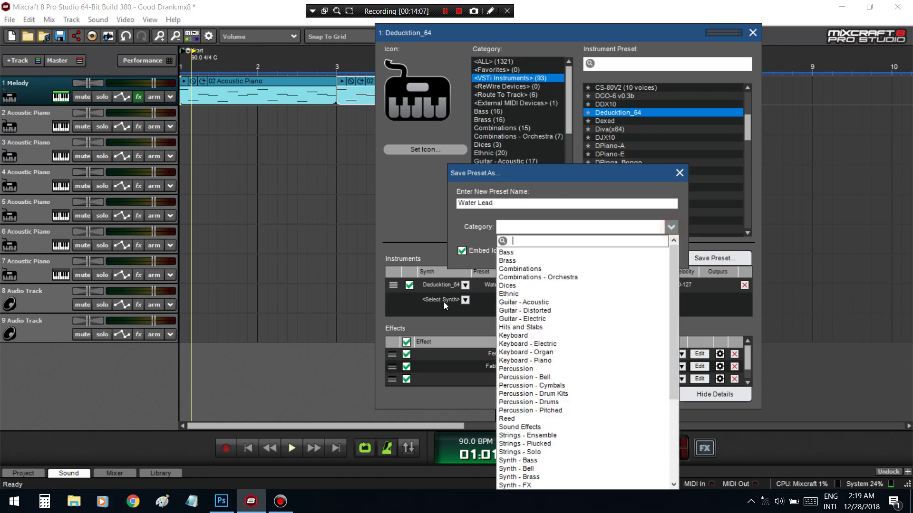
pyautogui.click(505, 286)
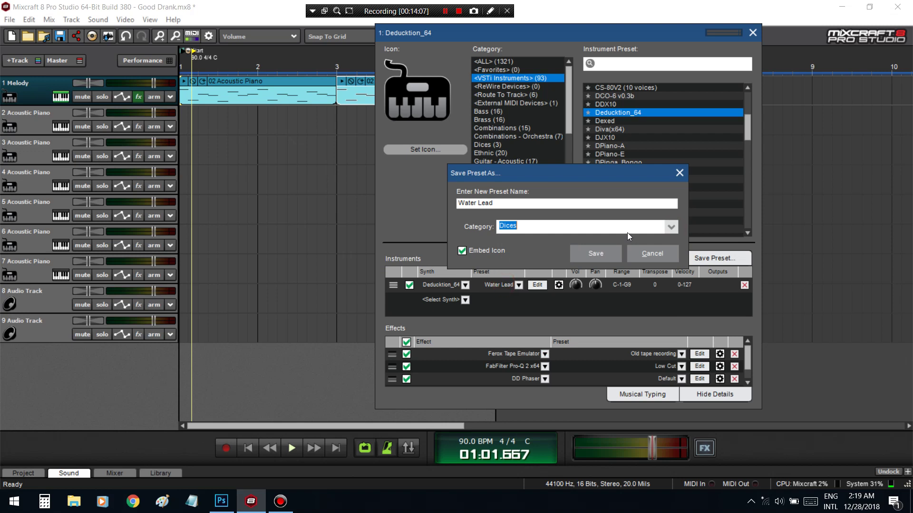
pyautogui.click(588, 255)
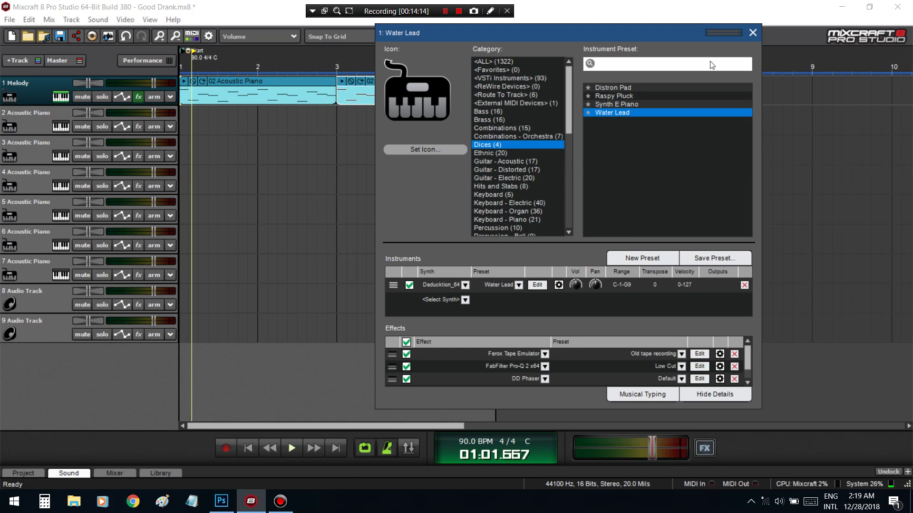
# Load the Distron Pad preset from the Dices category on the Melody track
pyautogui.click(622, 88)
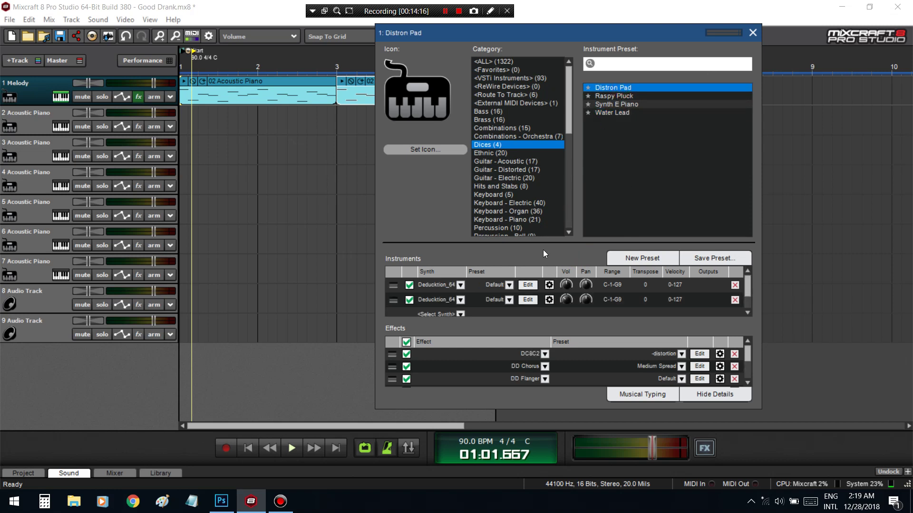
# Arm the Melody track and audition the Distron Pad preset with Musical Typing in the F4–B5 range
pyautogui.click(616, 397)
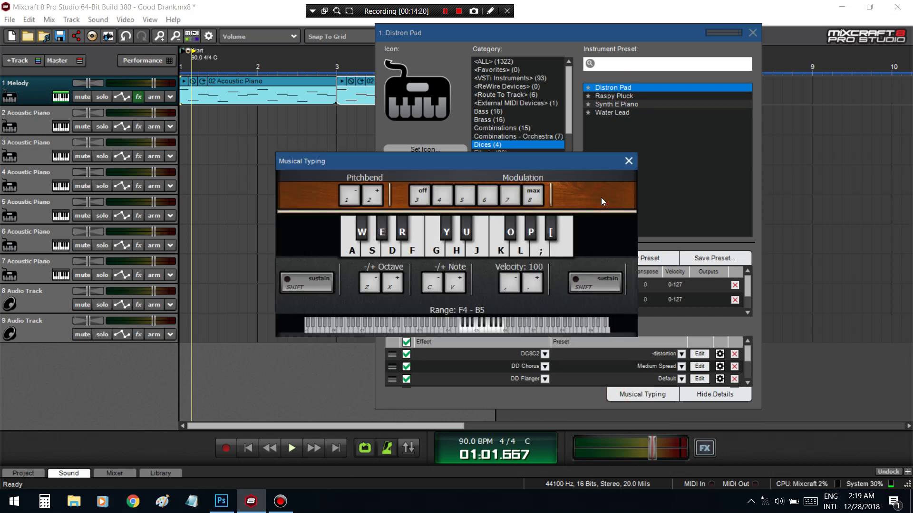
pyautogui.click(154, 97)
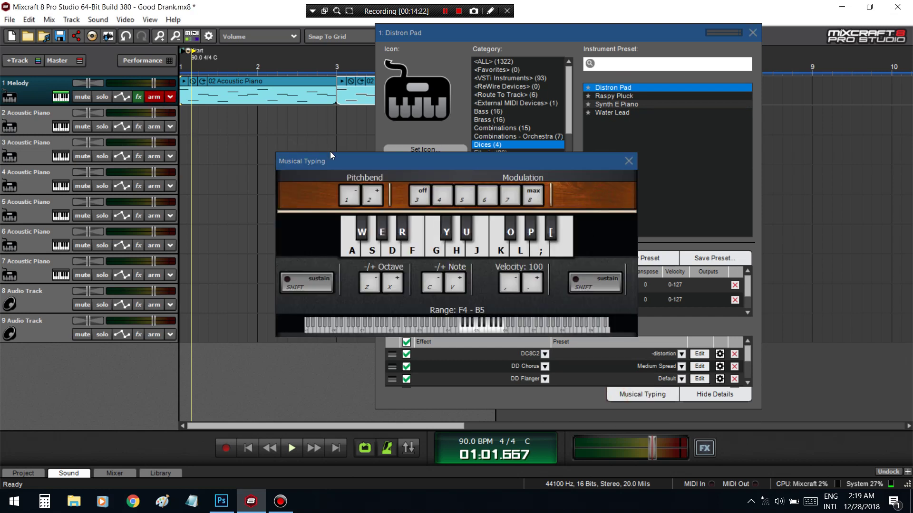
pyautogui.press('a')
pyautogui.press('e')
pyautogui.press('g')
pyautogui.press('a')
pyautogui.press('a')
pyautogui.press('g')
pyautogui.press('a')
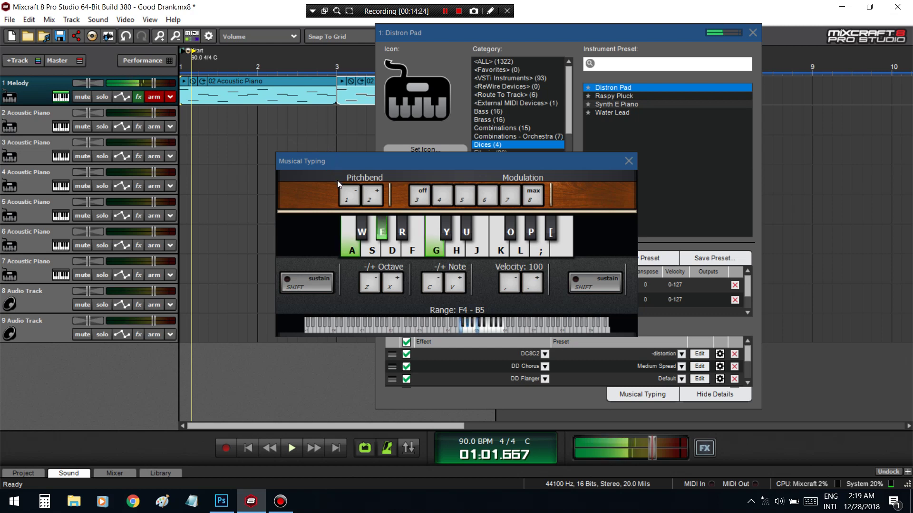
pyautogui.press('a')
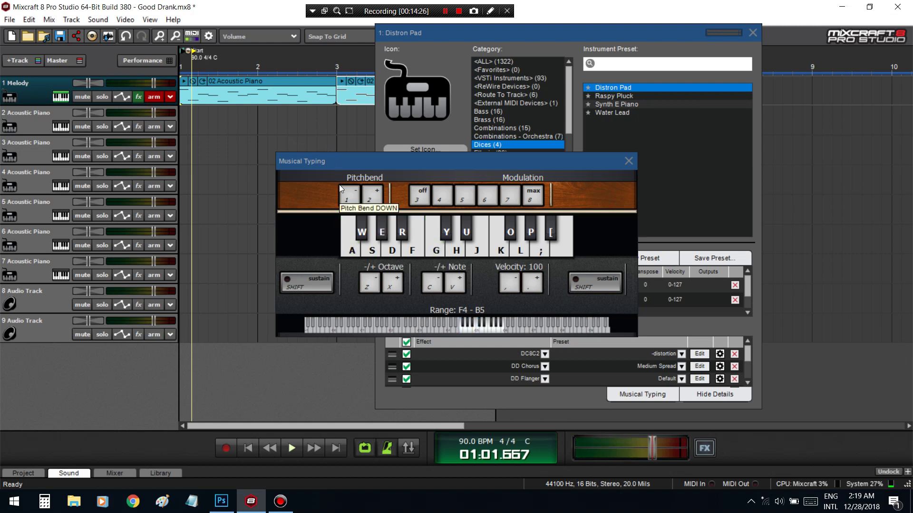
pyautogui.press('u')
pyautogui.press('l')
pyautogui.press('a')
pyautogui.press('g')
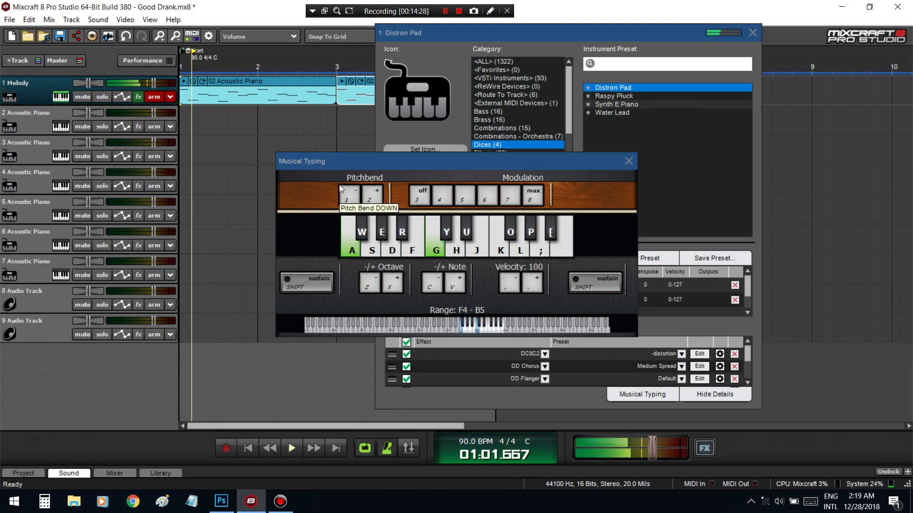
pyautogui.press('p')
pyautogui.press('l')
pyautogui.press('k')
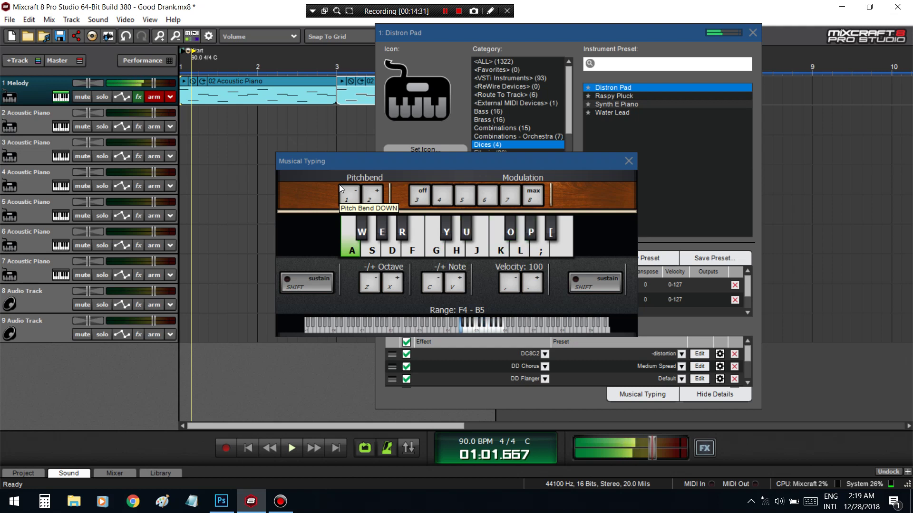
pyautogui.press('8')
pyautogui.press('g')
pyautogui.press('h')
pyautogui.press('g')
pyautogui.press('a')
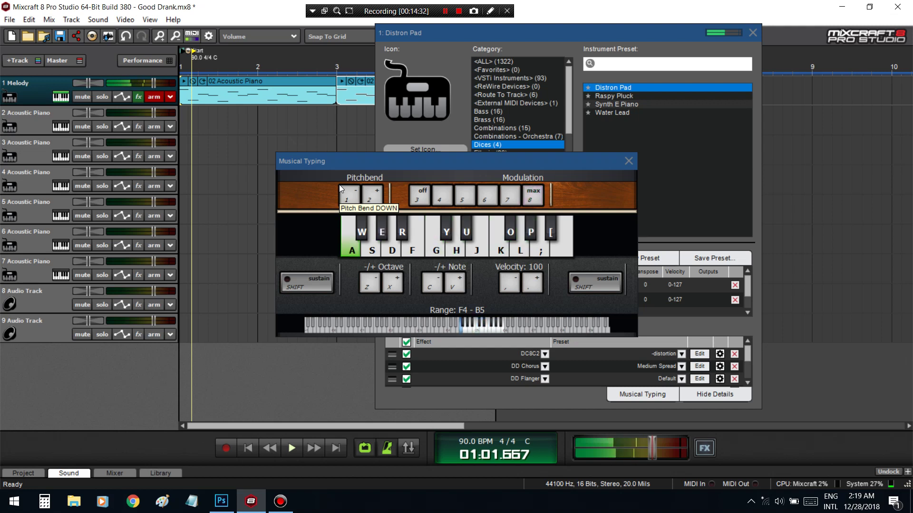
# Lower the Musical Typing range to F3–B4, audition Distron Pad chords, and close the virtual keyboard
pyautogui.press('z')
pyautogui.press('a')
pyautogui.press('e')
pyautogui.press('g')
pyautogui.press('u')
pyautogui.press('o')
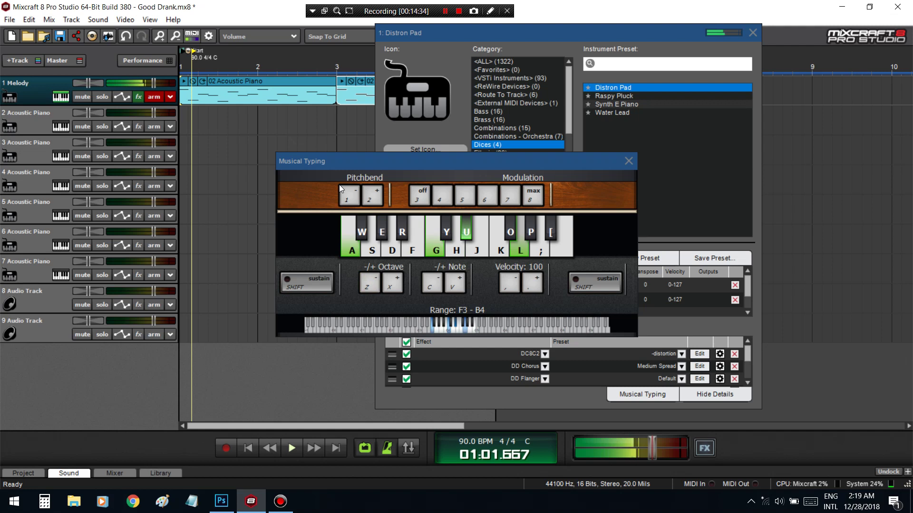
pyautogui.press('s')
pyautogui.press('l')
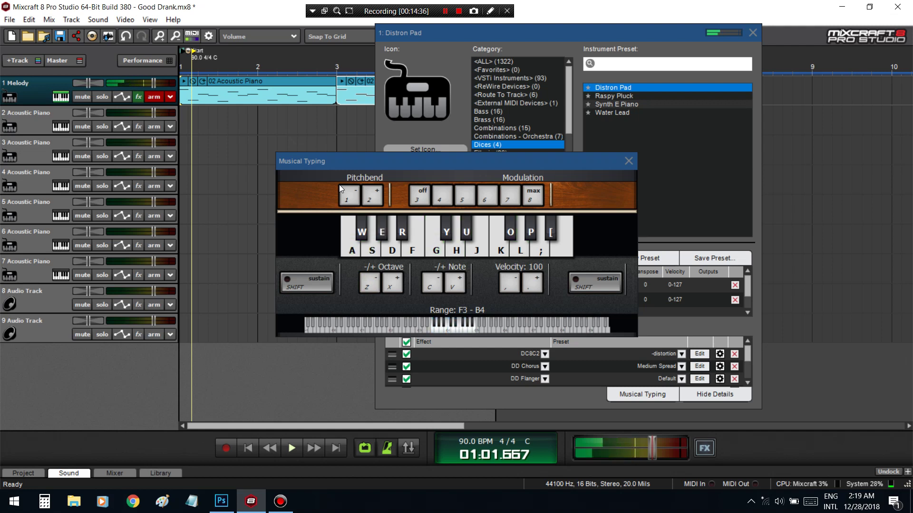
pyautogui.press('s')
pyautogui.press('l')
pyautogui.press('a')
pyautogui.press('p')
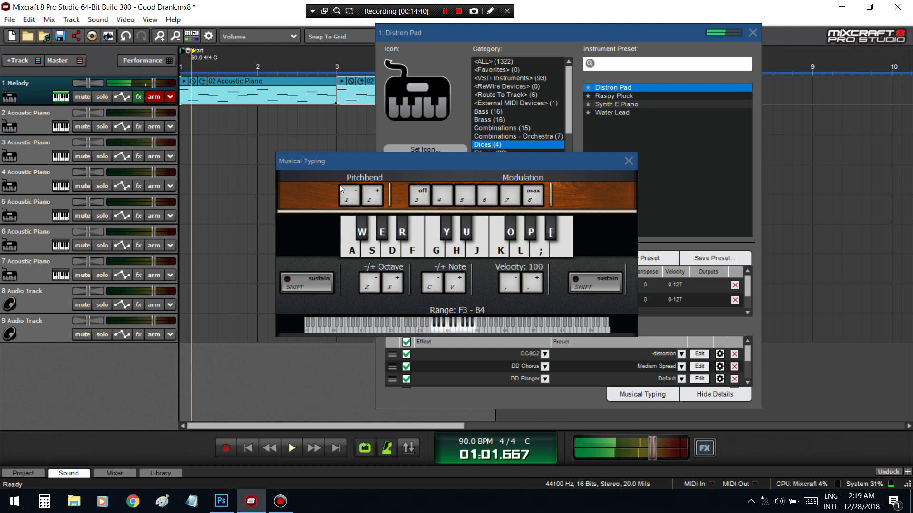
pyautogui.press('a')
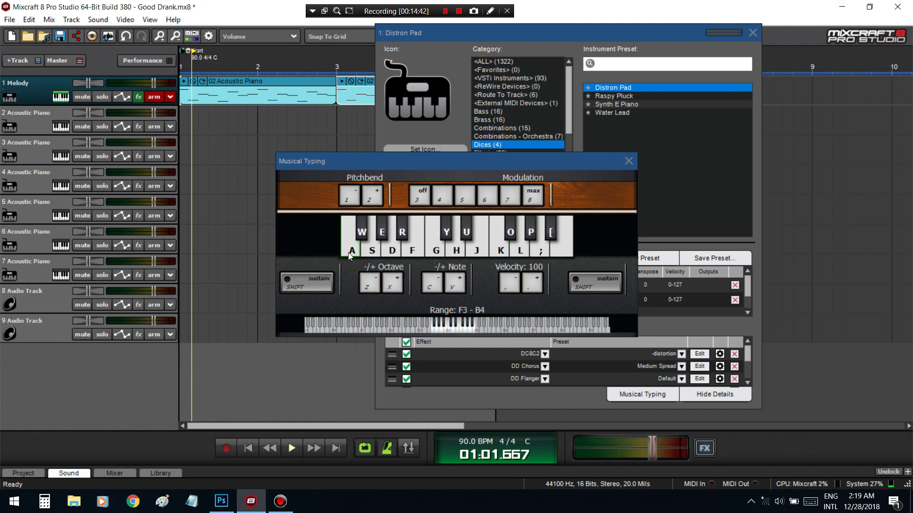
pyautogui.click(628, 162)
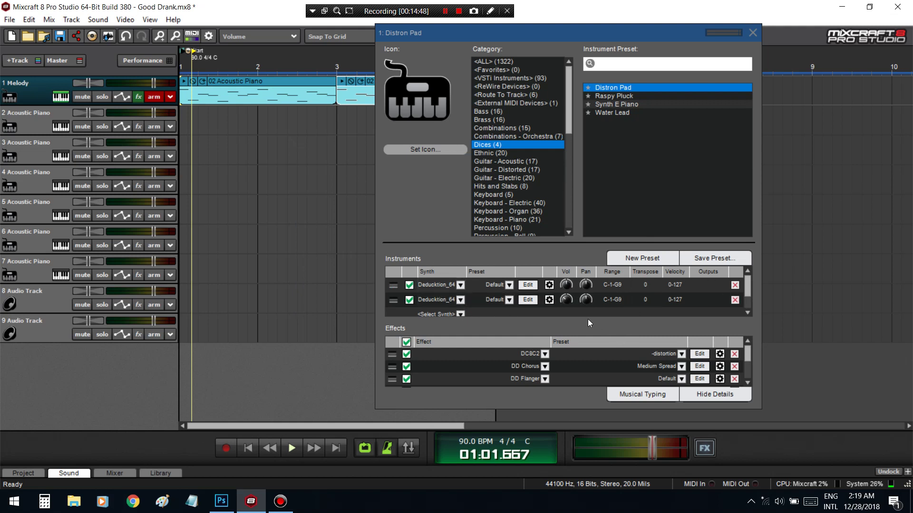
# Inspect the oscillator, filter and envelope settings of both Deducktion instances in the Distron Pad preset, closing each synth window
pyautogui.click(526, 300)
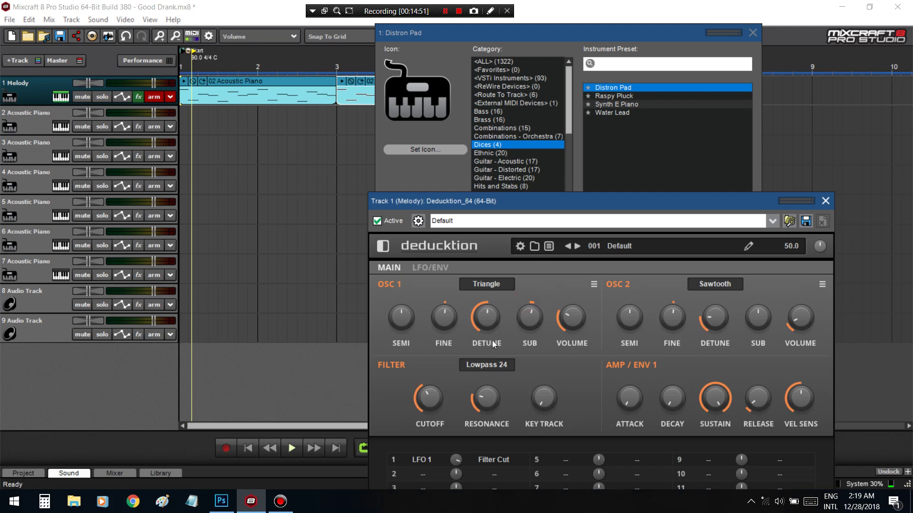
pyautogui.click(825, 201)
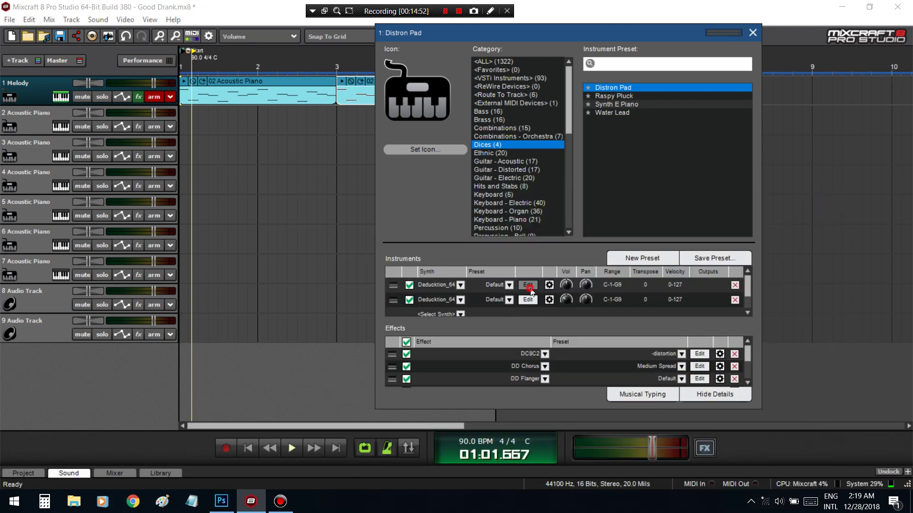
pyautogui.click(588, 298)
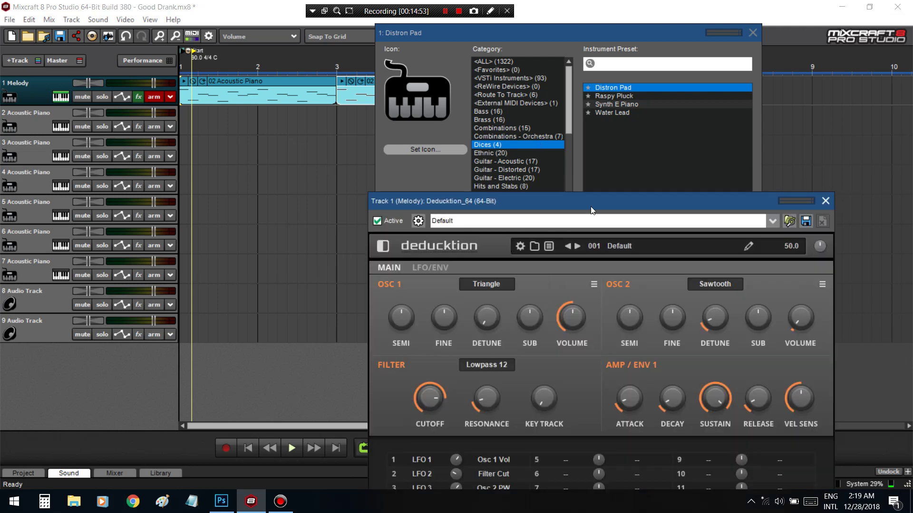
pyautogui.click(826, 201)
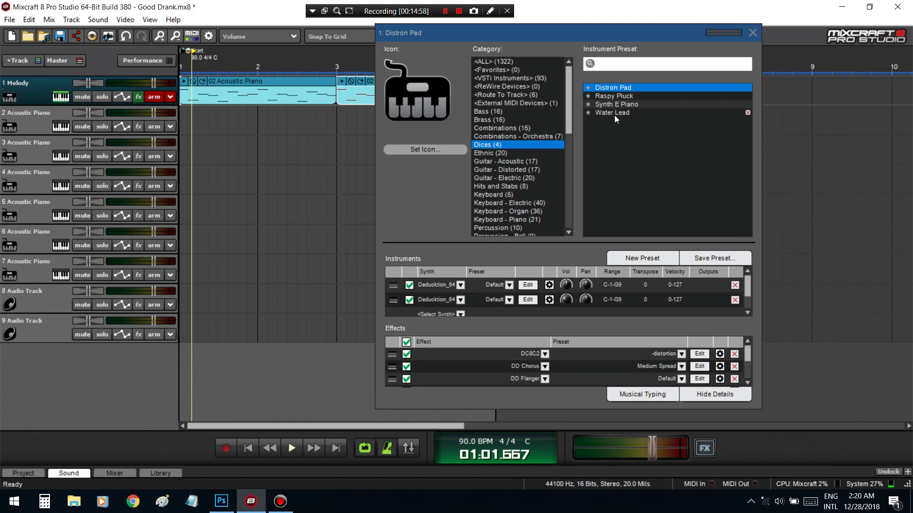
# Load the Synth Pan Flute preset from the Wind - Flute category and audition it with Musical Typing down to the F2–B3 range
pyautogui.scroll(-10, 542, 176)
pyautogui.click(512, 219)
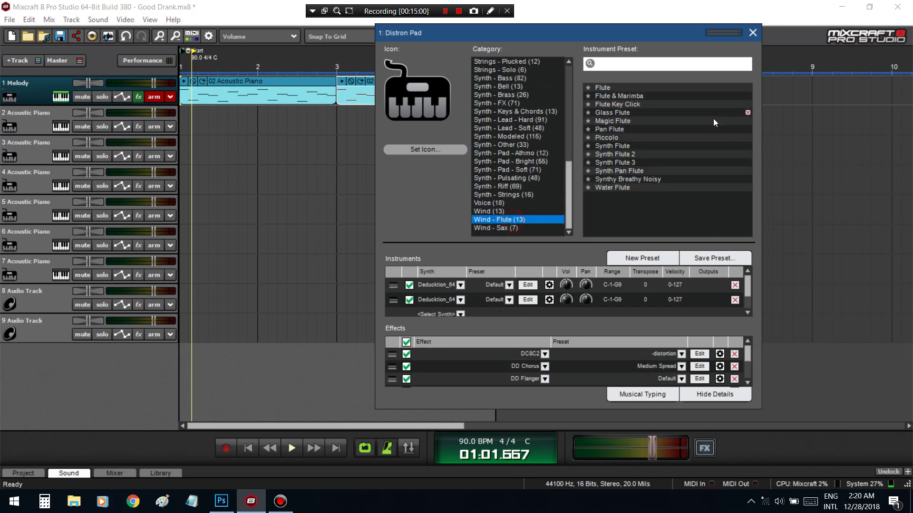
pyautogui.click(615, 171)
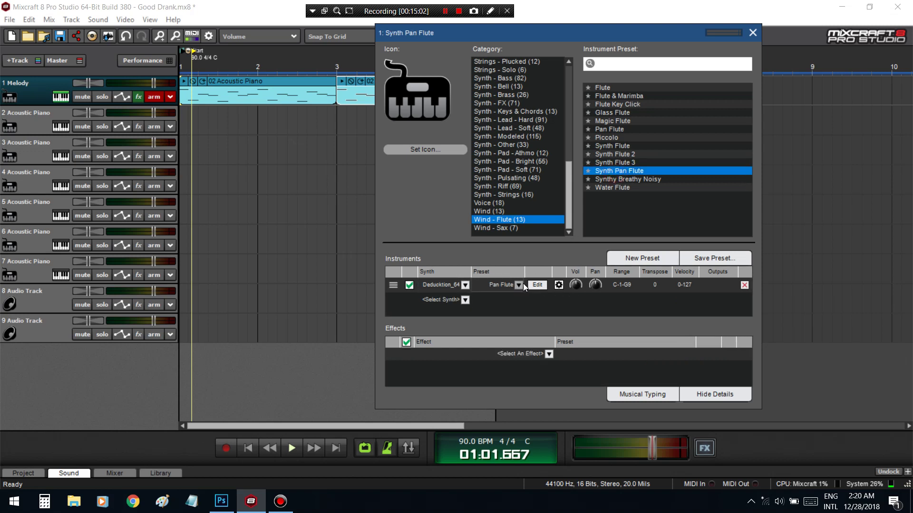
pyautogui.click(635, 392)
pyautogui.press('a')
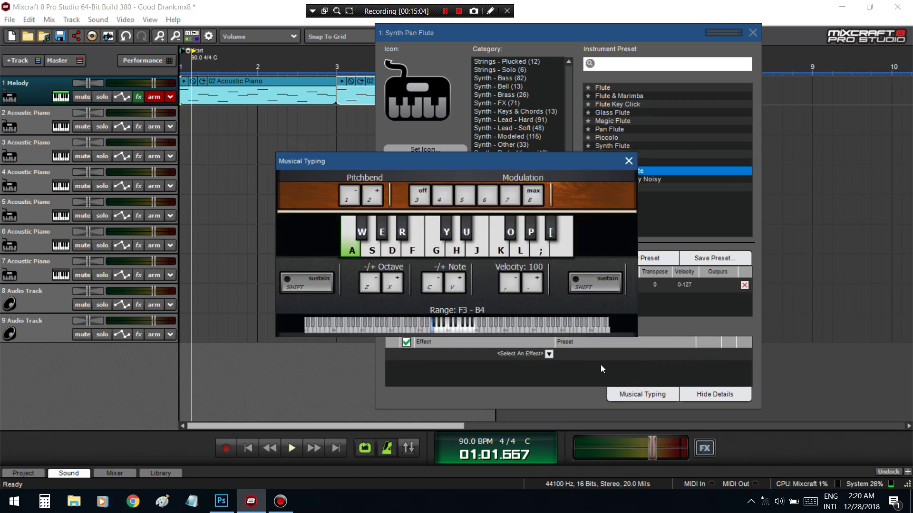
pyautogui.press('g')
pyautogui.press('e')
pyautogui.press('s')
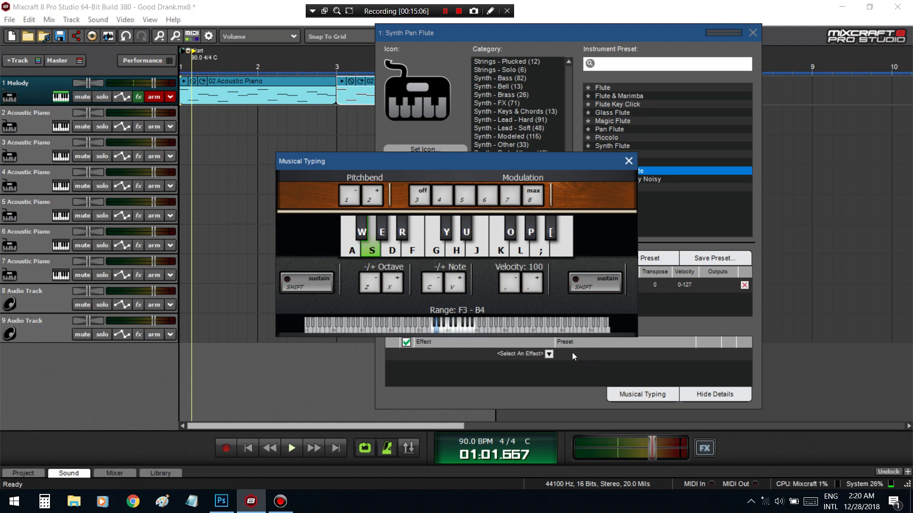
pyautogui.press('h')
pyautogui.press('g')
pyautogui.press('d')
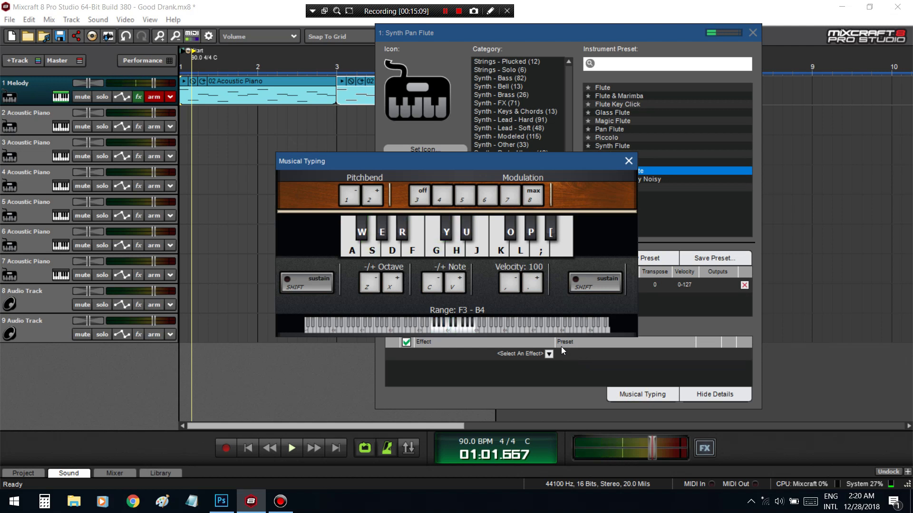
pyautogui.press('s')
pyautogui.press('z')
pyautogui.press('a')
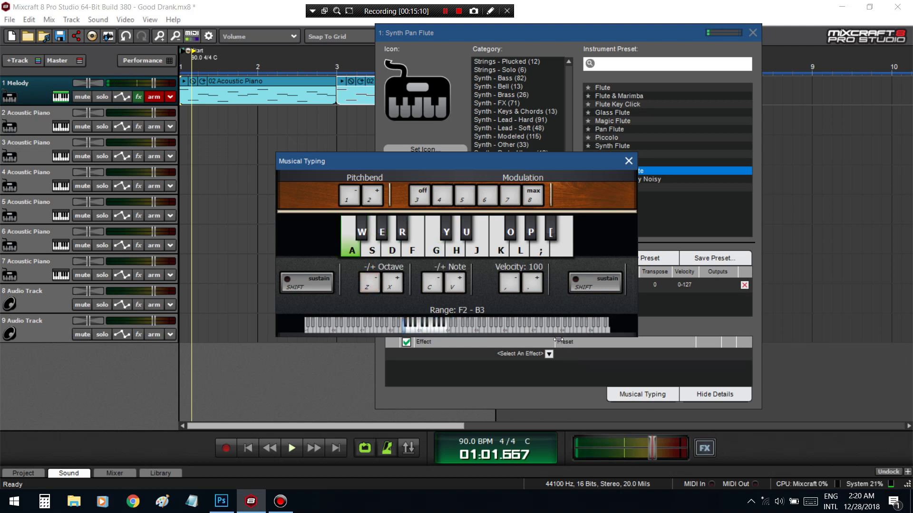
# Raise the Musical Typing range to F5–B6, audition Synth Pan Flute in the higher octaves, and close the virtual keyboard
pyautogui.press('x')
pyautogui.press('x')
pyautogui.press('a')
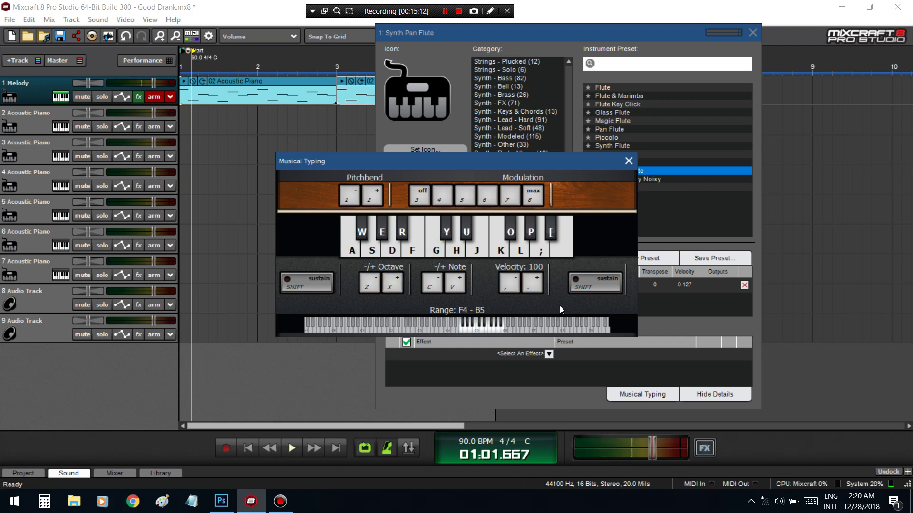
pyautogui.press('x')
pyautogui.press('a')
pyautogui.press('g')
pyautogui.press('e')
pyautogui.press('s')
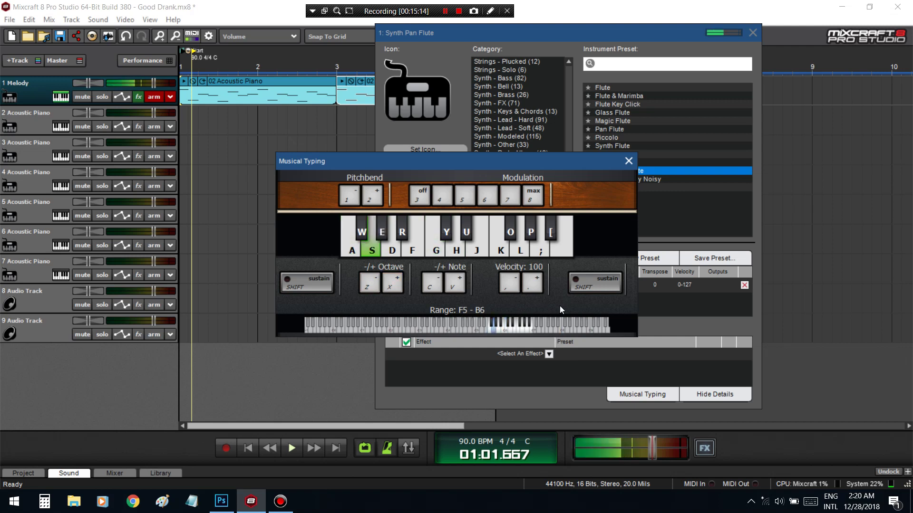
pyautogui.press('f')
pyautogui.press('e')
pyautogui.press('s')
pyautogui.press('a')
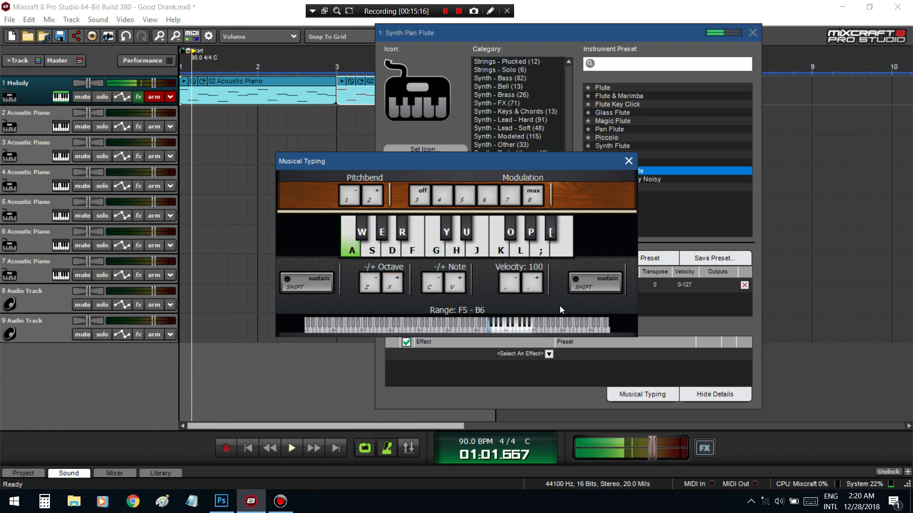
pyautogui.click(628, 161)
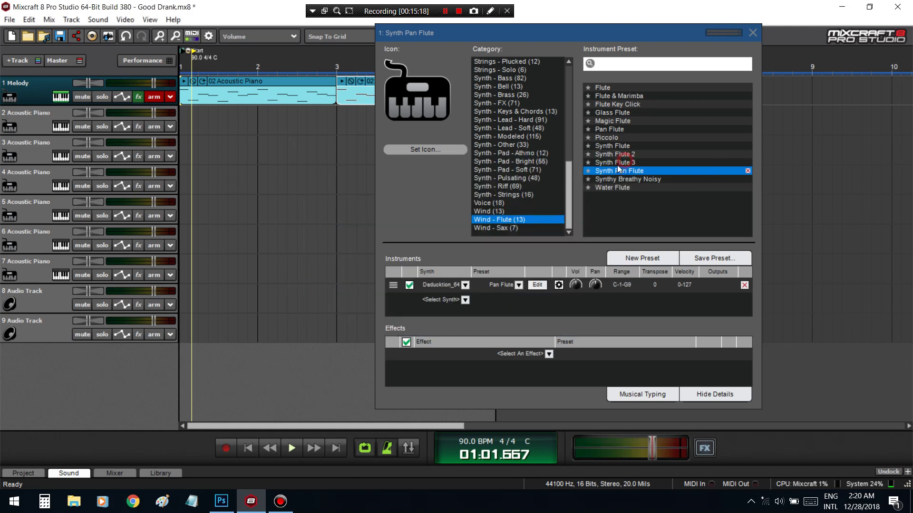
# Load the Pan Flute preset on the Melody track and audition a short phrase with Musical Typing
pyautogui.click(619, 129)
pyautogui.click(631, 389)
pyautogui.press('a')
pyautogui.press('e')
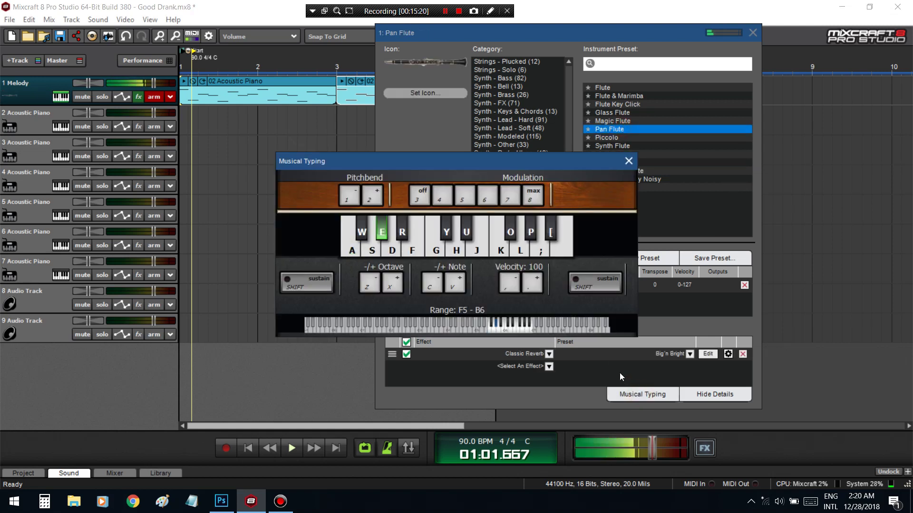
pyautogui.press('s')
pyautogui.press('a')
pyautogui.press('s')
pyautogui.click(686, 227)
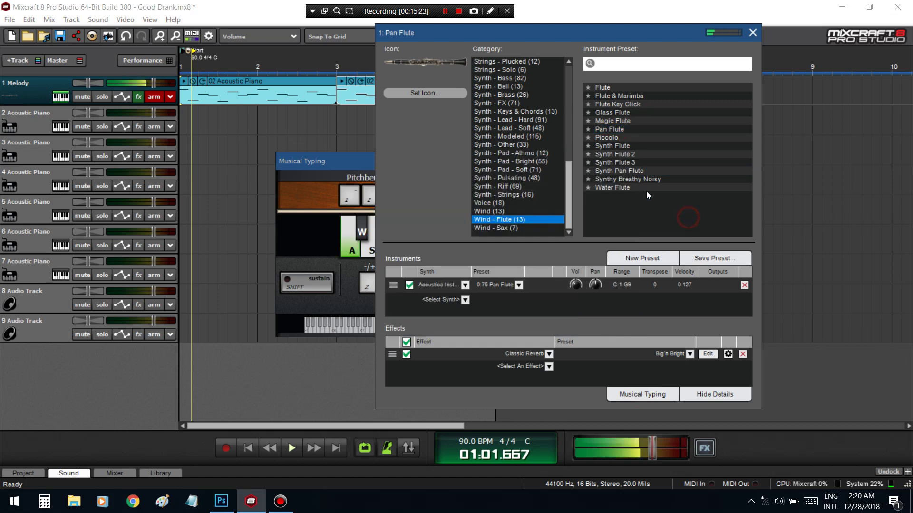
pyautogui.press('a')
# Load the Water Flute preset, audition it with Musical Typing, and close the virtual keyboard
pyautogui.click(636, 188)
pyautogui.click(618, 389)
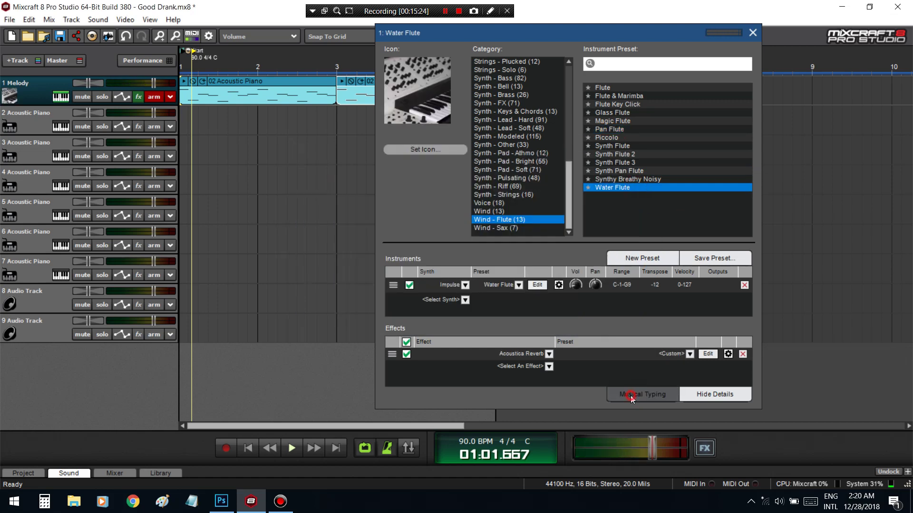
pyautogui.click(618, 390)
pyautogui.press('a')
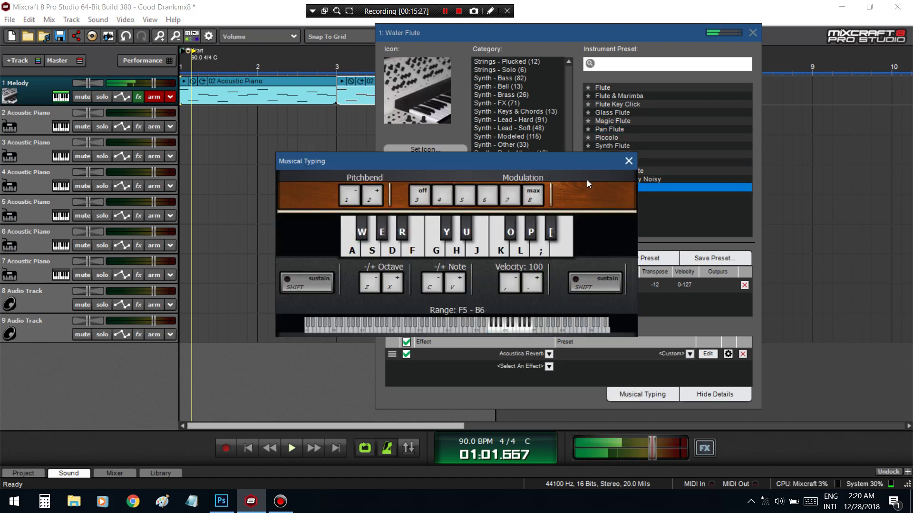
pyautogui.click(629, 162)
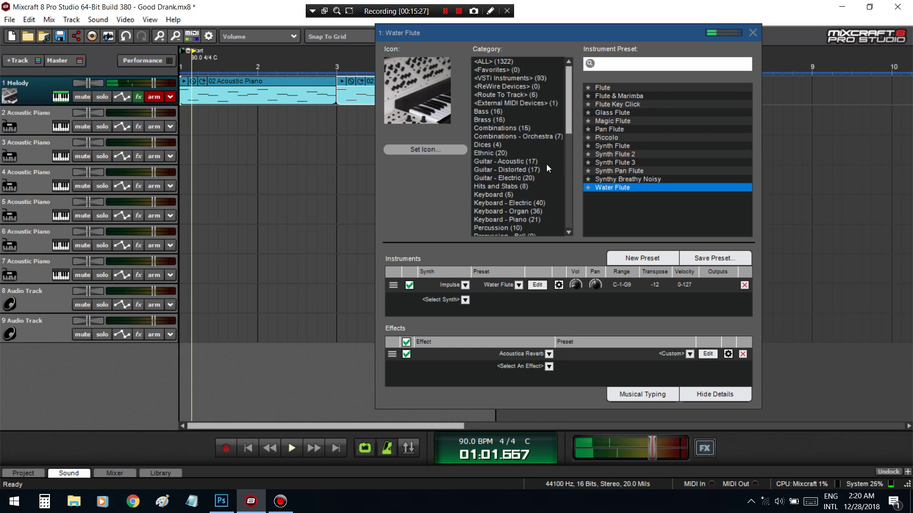
# Load the Synth E Piano preset from the Dices category and audition notes and chords with Musical Typing
pyautogui.click(494, 144)
pyautogui.click(611, 105)
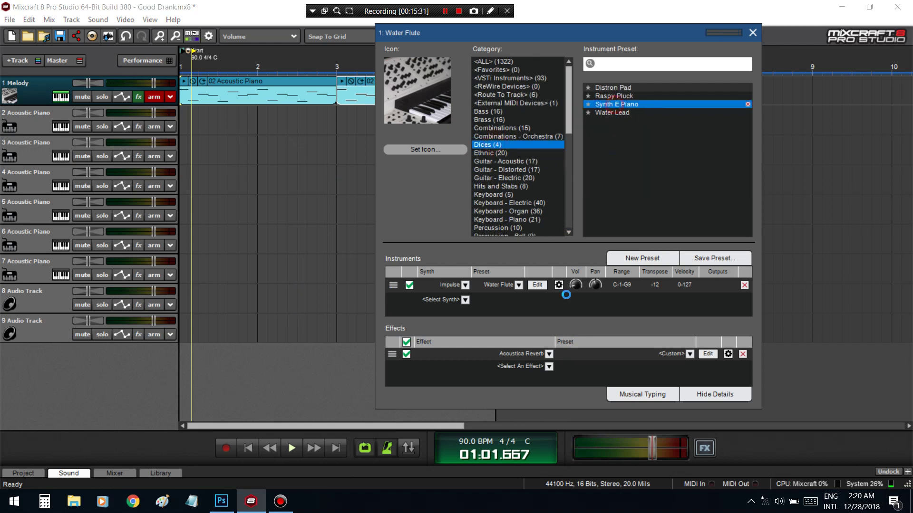
pyautogui.click(629, 394)
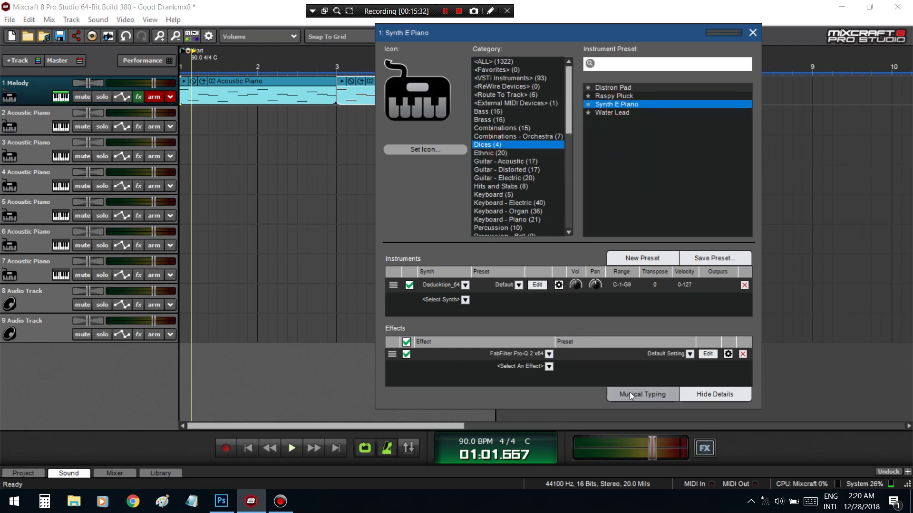
pyautogui.press('a')
pyautogui.press('e')
pyautogui.press('g')
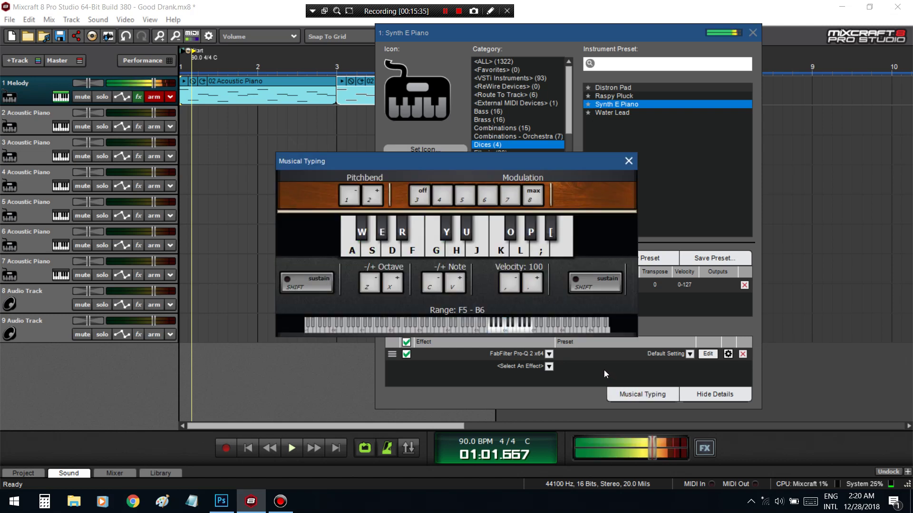
pyautogui.press('g')
pyautogui.press('a')
pyautogui.press('e')
pyautogui.press('u')
pyautogui.press('o')
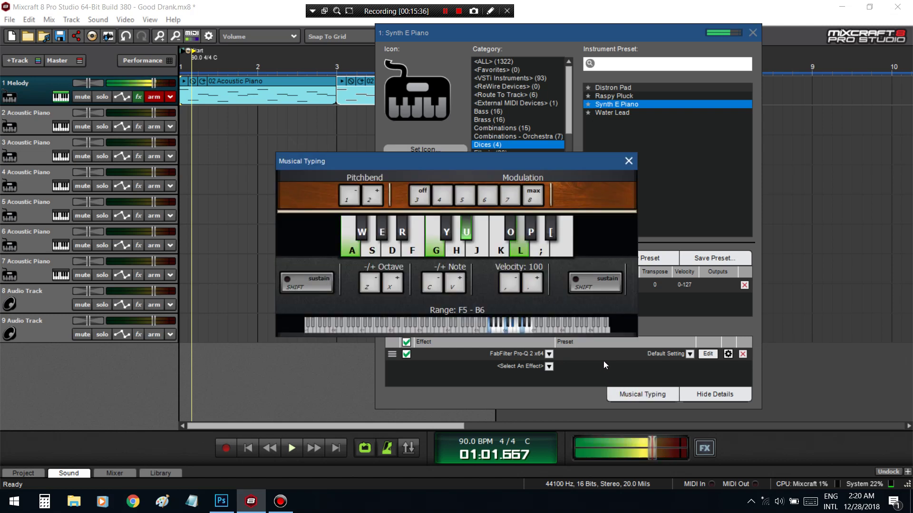
# Audition more Synth E Piano notes and chords with Musical Typing in the F5–B6 range
pyautogui.press('k')
pyautogui.press('s')
pyautogui.press('l')
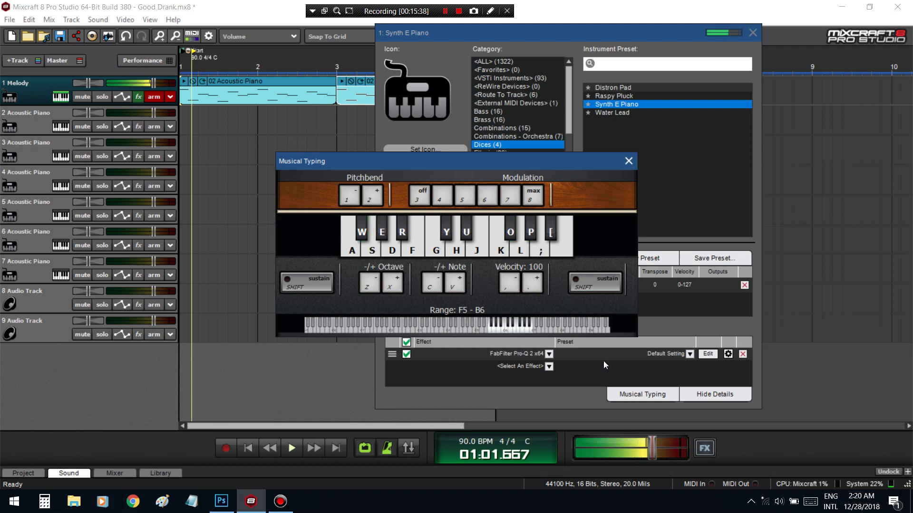
pyautogui.press('a')
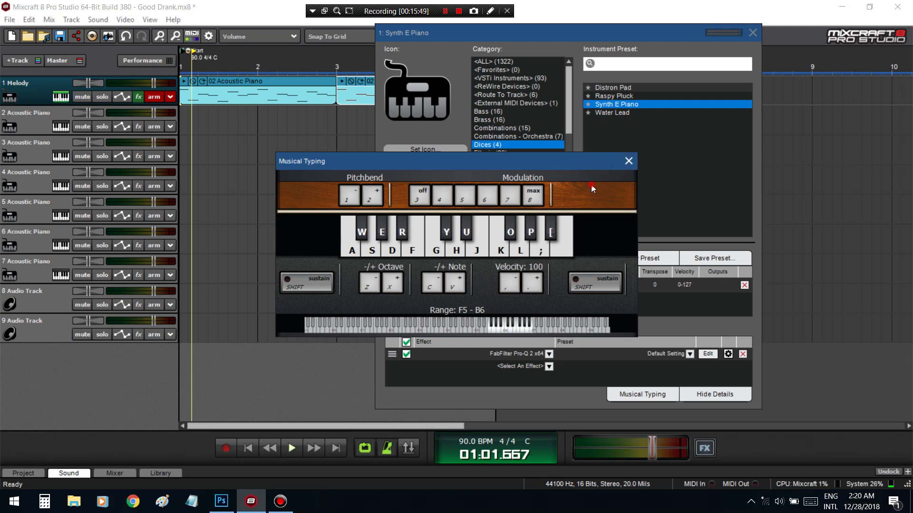
pyautogui.press('a')
pyautogui.press('e')
pyautogui.press('g')
# Lower the Musical Typing range to F4–B5, audition Synth E Piano chords, and close the virtual keyboard and instrument window
pyautogui.press('z')
pyautogui.press('a')
pyautogui.press('e')
pyautogui.press('g')
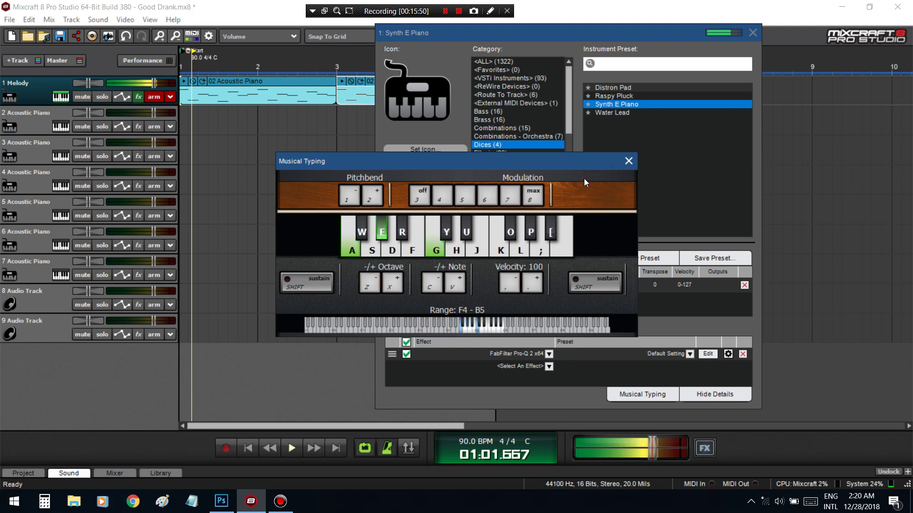
pyautogui.press('h')
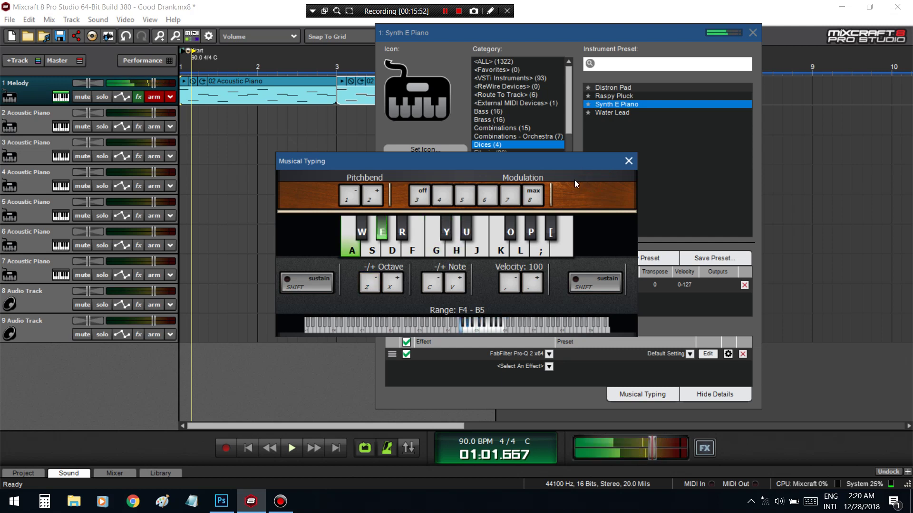
pyautogui.press('h')
pyautogui.press('g')
pyautogui.press('a')
pyautogui.click(629, 161)
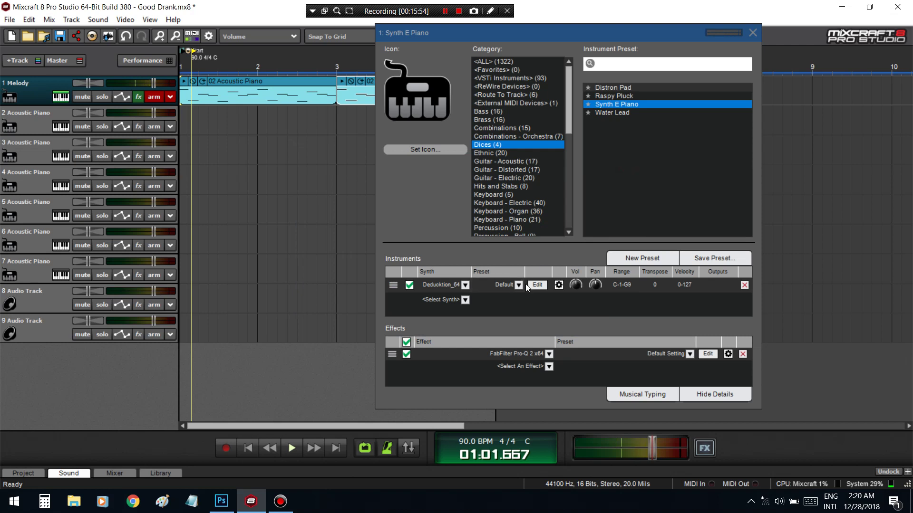
pyautogui.click(753, 33)
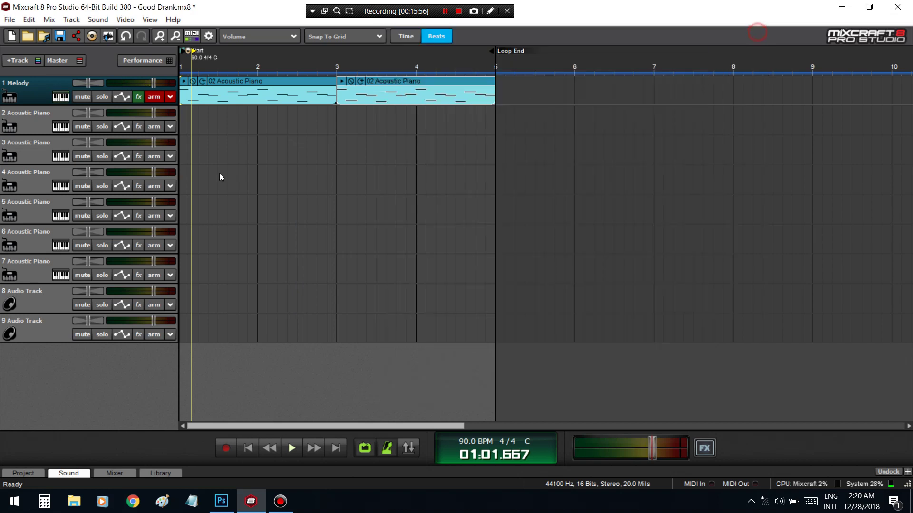
# Play the melody from the start with Synth E Piano, disarm the Melody track, and stop playback
pyautogui.click(248, 453)
pyautogui.press('space')
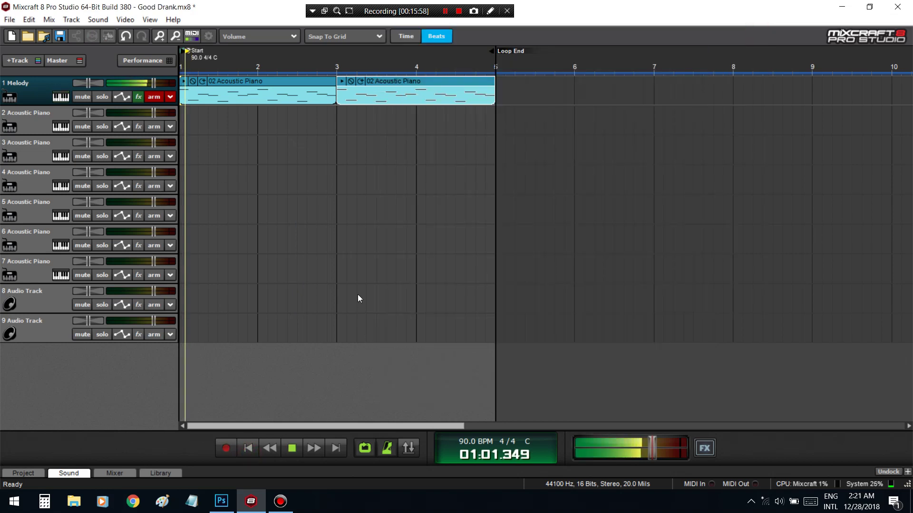
pyautogui.click(154, 97)
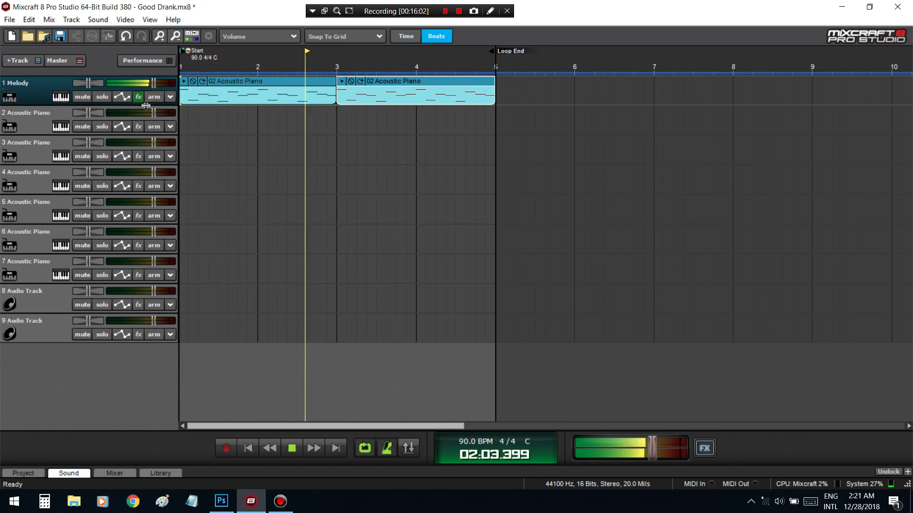
pyautogui.press('space')
# Review the Melody track's effect list, close it, and open the Deducktion_64 editor for the Synth E Piano preset
pyautogui.click(139, 97)
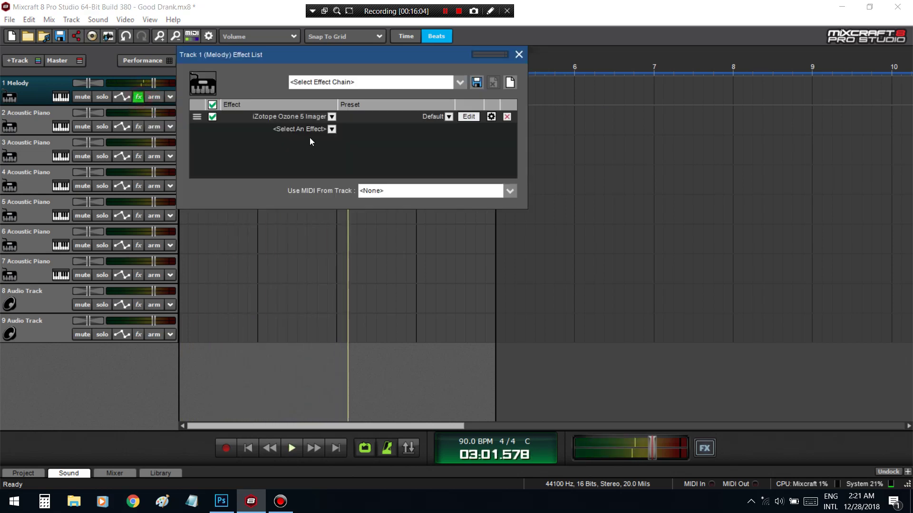
pyautogui.click(519, 54)
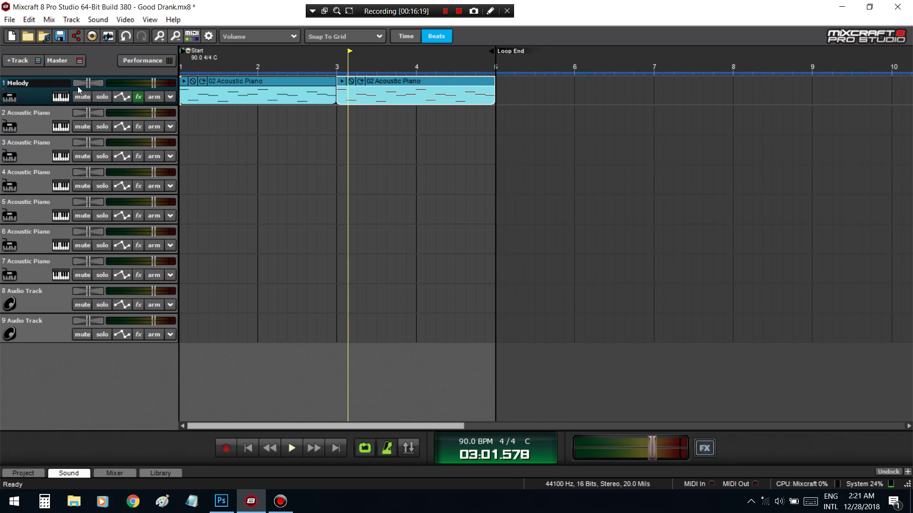
pyautogui.click(61, 96)
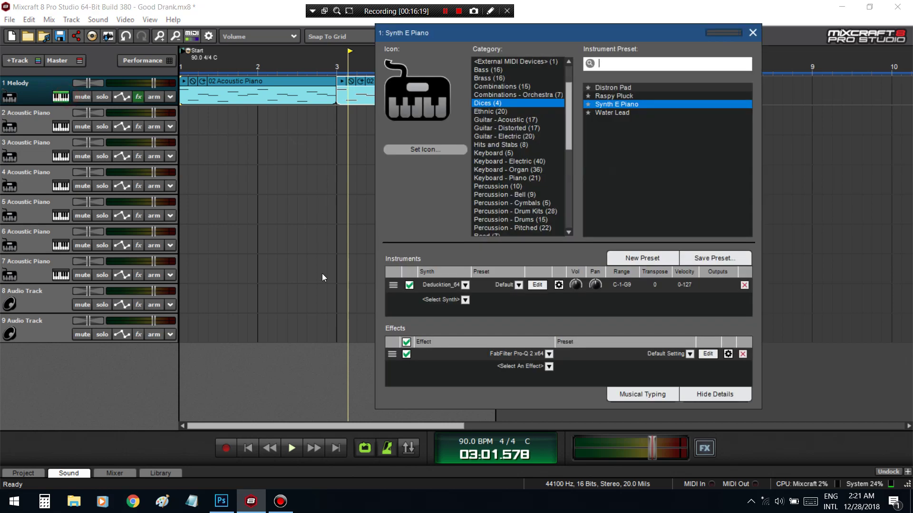
pyautogui.click(545, 283)
pyautogui.moveTo(674, 201); pyautogui.dragTo(431, 52)
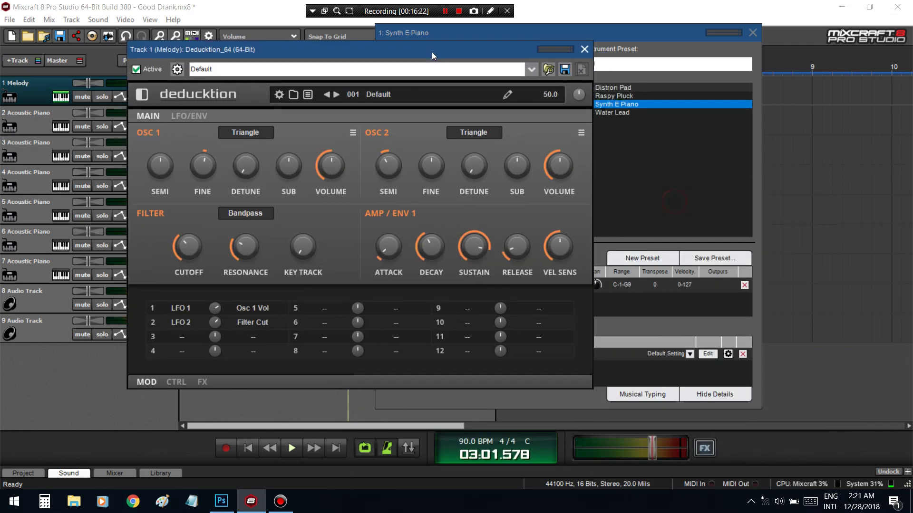
# Examine Deducktion's program list, preset folder and options, and display its LFO and envelope settings
pyautogui.click(309, 95)
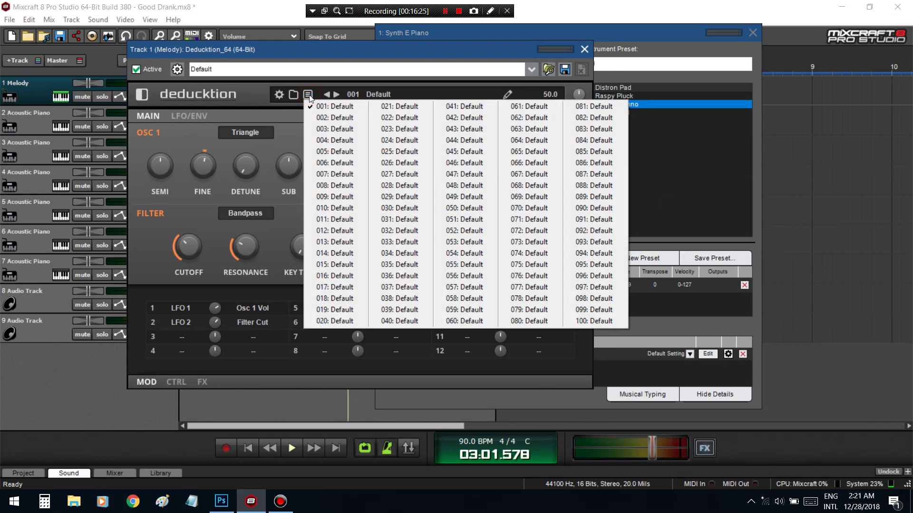
pyautogui.click(309, 97)
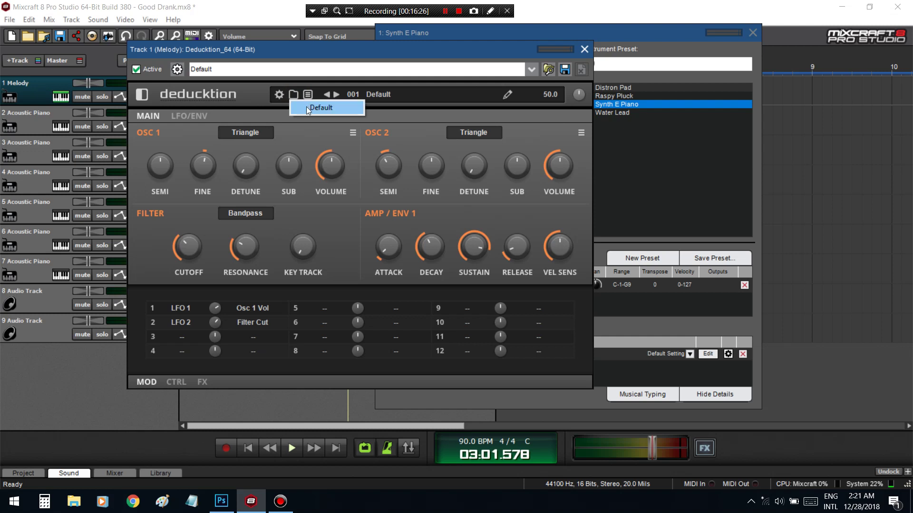
pyautogui.click(280, 95)
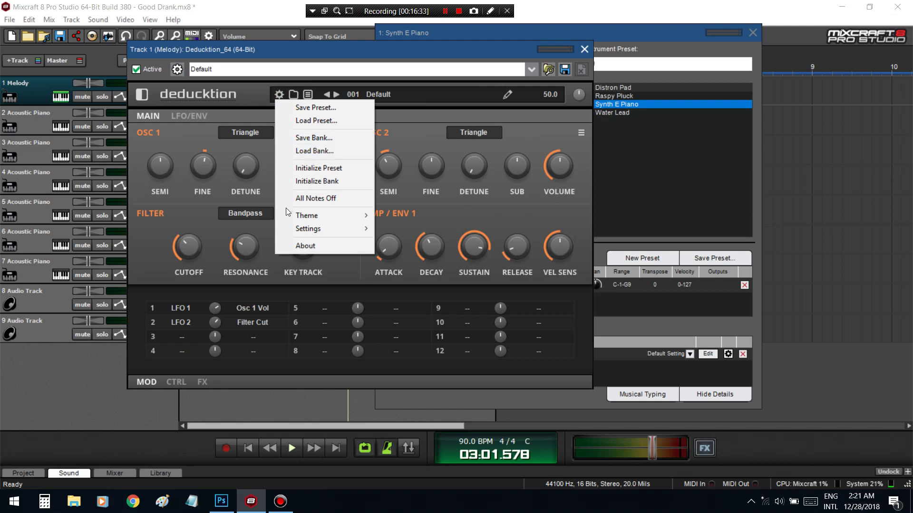
pyautogui.click(202, 117)
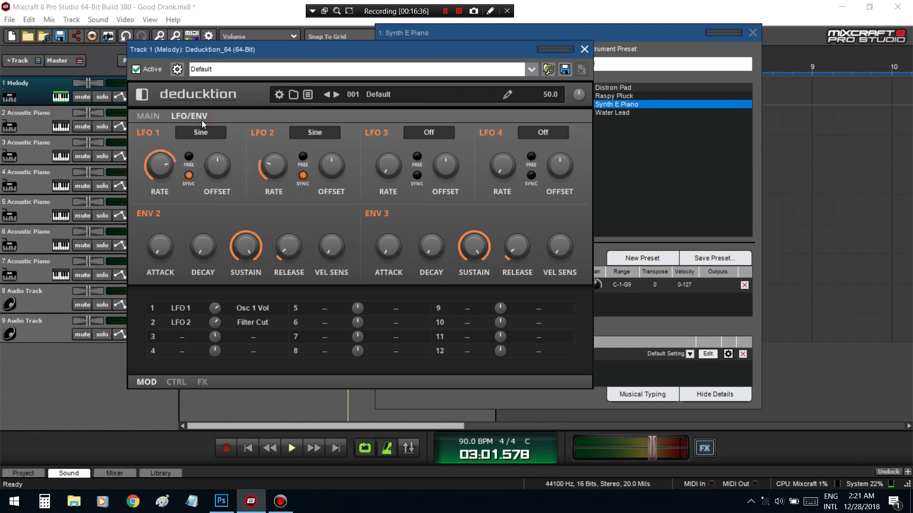